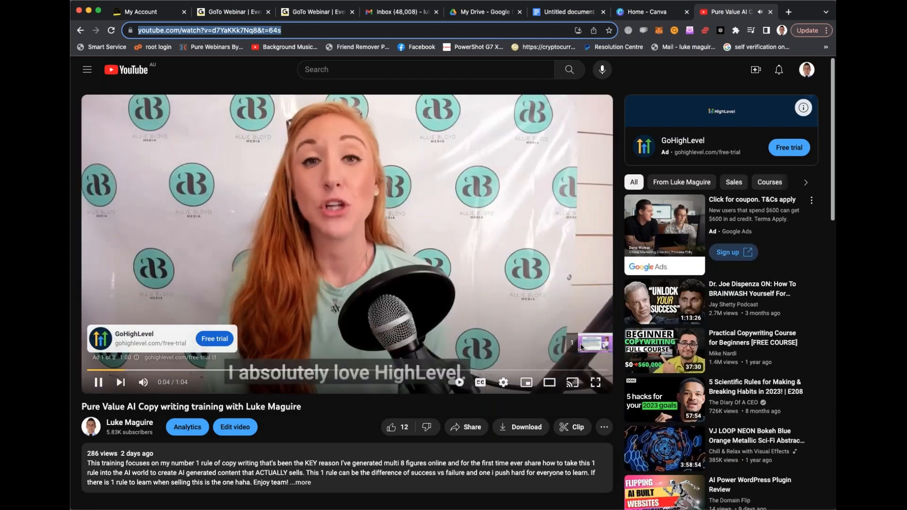
- Skip the ad on the AI copywriting training video and pause playback
{"action": "left_click", "coordinate": [581, 344]}
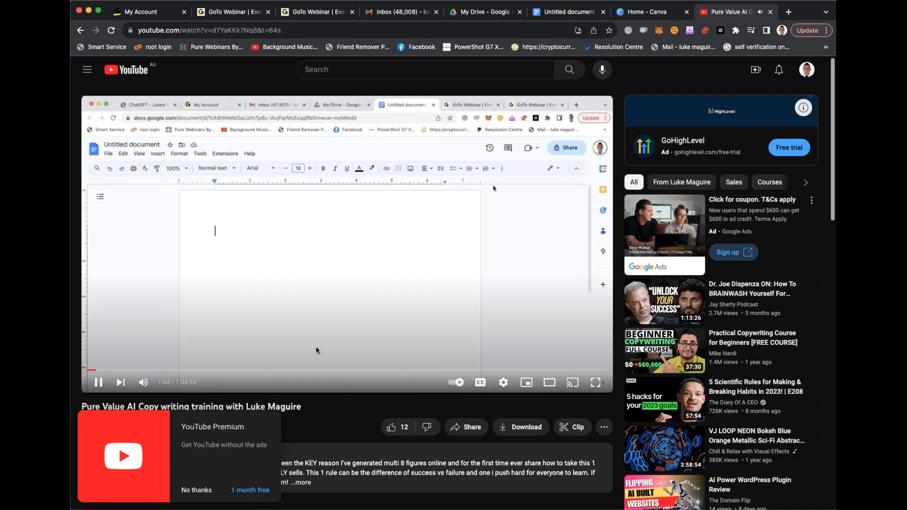
{"action": "left_click", "coordinate": [94, 389]}
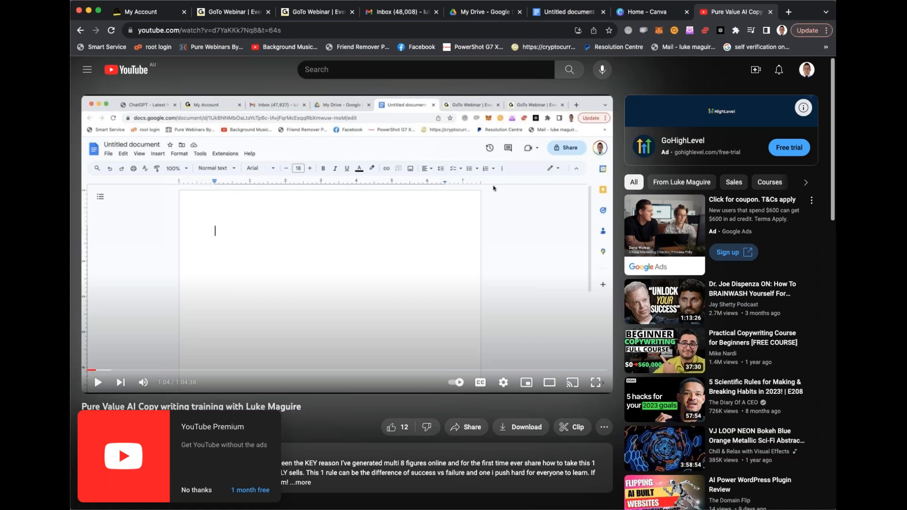
- Switch to the Google Docs document and review the copywriting notes on benefits and features
{"action": "left_click", "coordinate": [569, 12]}
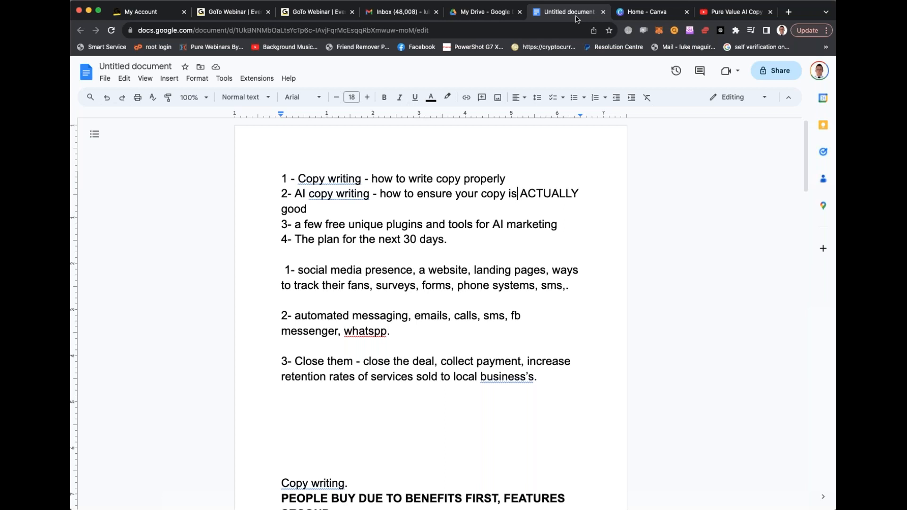
{"action": "scroll", "coordinate": [393, 152], "scroll_direction": "down", "scroll_amount": 1}
{"action": "scroll", "coordinate": [393, 151], "scroll_direction": "down", "scroll_amount": 10}
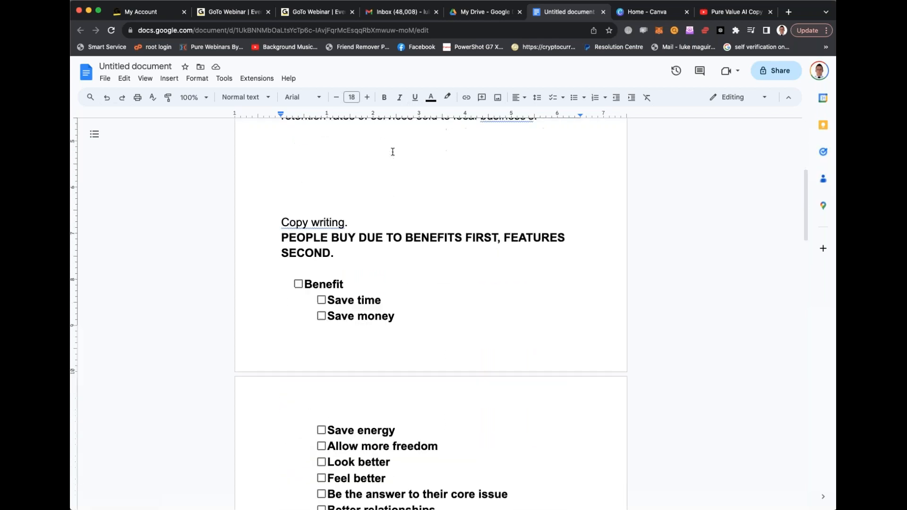
{"action": "scroll", "coordinate": [393, 151], "scroll_direction": "down", "scroll_amount": 3}
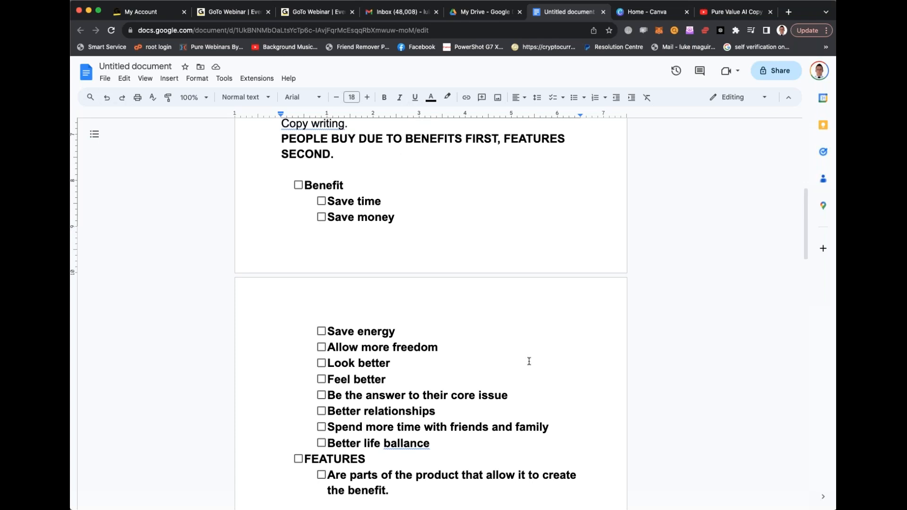
{"action": "scroll", "coordinate": [529, 361], "scroll_direction": "down", "scroll_amount": 1}
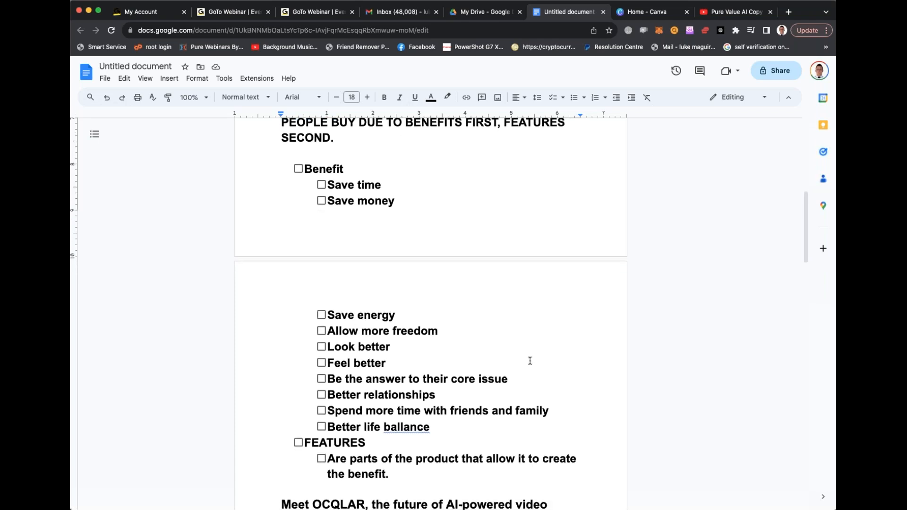
{"action": "scroll", "coordinate": [529, 361], "scroll_direction": "down", "scroll_amount": 2}
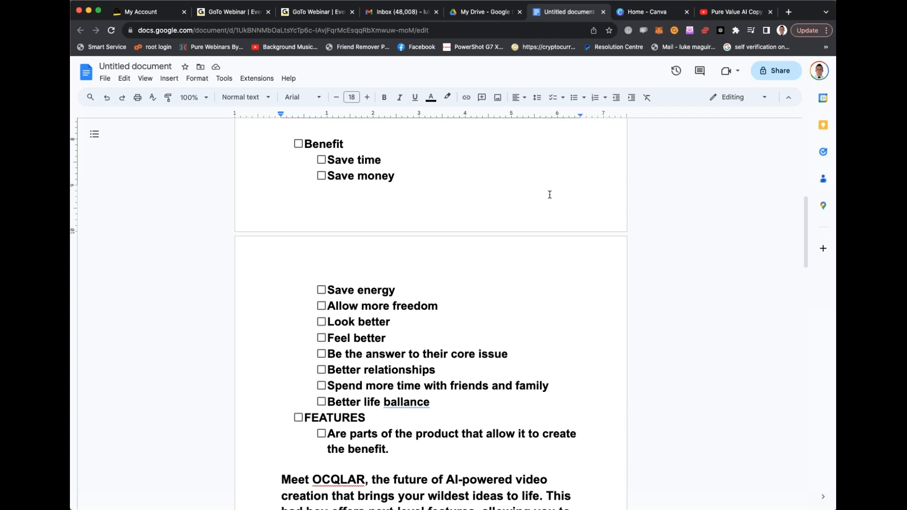
{"action": "scroll", "coordinate": [548, 197], "scroll_direction": "up", "scroll_amount": 5}
{"action": "scroll", "coordinate": [624, 189], "scroll_direction": "down", "scroll_amount": 1}
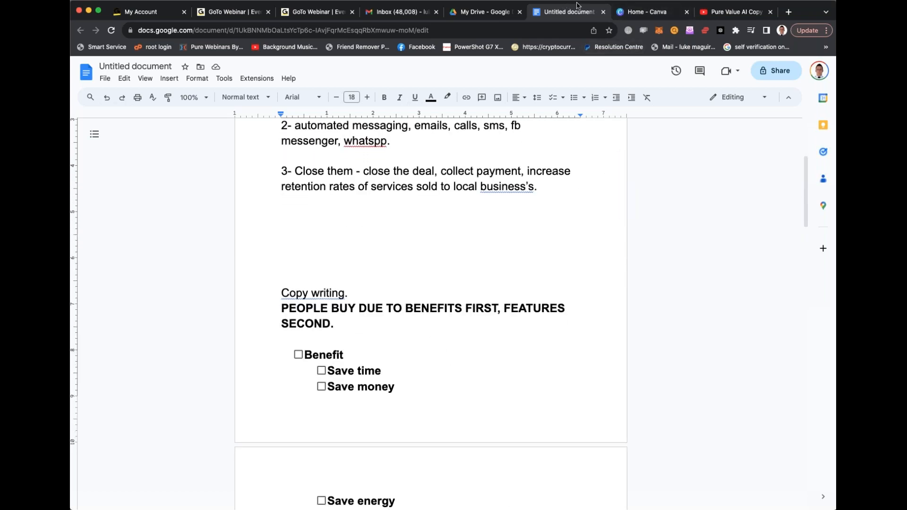
- In a new browser tab, search Google for "chatgpt" and open the ChatGPT site at chat.openai.com
{"action": "left_click", "coordinate": [788, 12]}
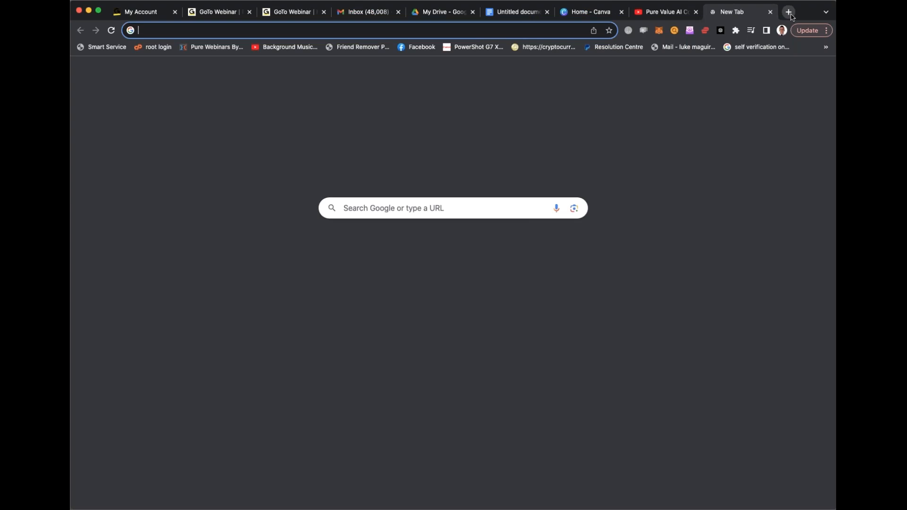
{"action": "type", "text": "chatgpt.com"}
{"action": "key", "text": "Return"}
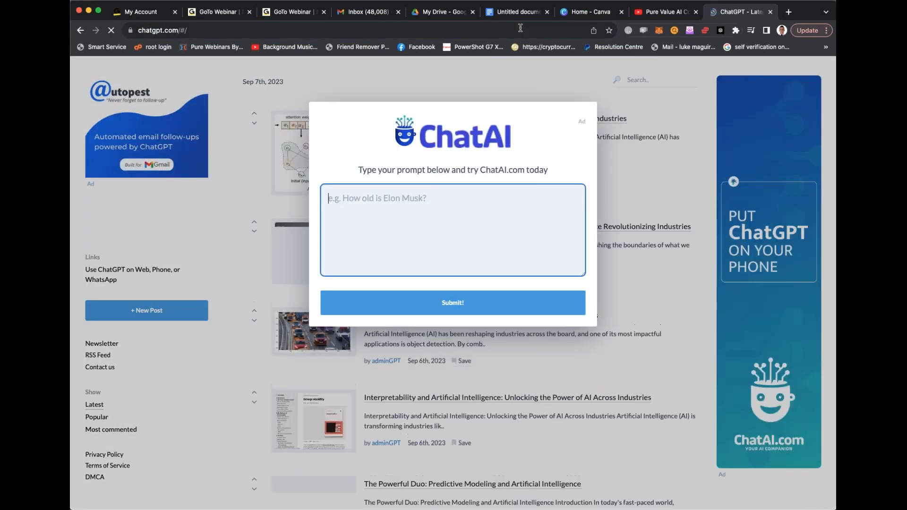
{"action": "left_click", "coordinate": [520, 27]}
{"action": "type", "text": "google"}
{"action": "key", "text": "Return"}
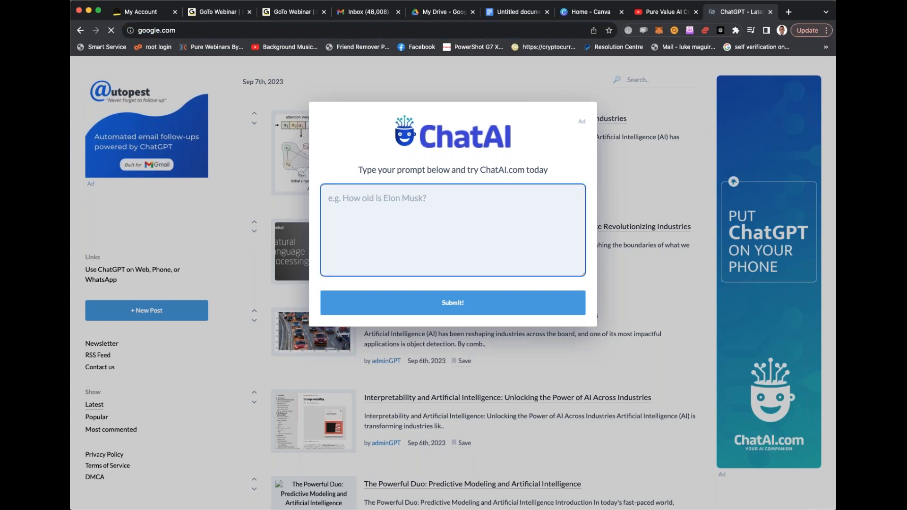
{"action": "type", "text": "chatgpt"}
{"action": "key", "text": "Return"}
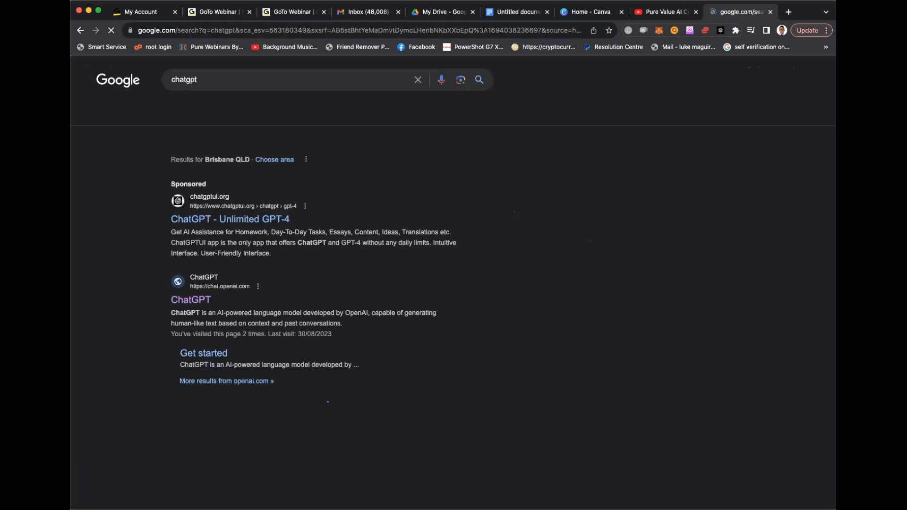
{"action": "left_click", "coordinate": [201, 304]}
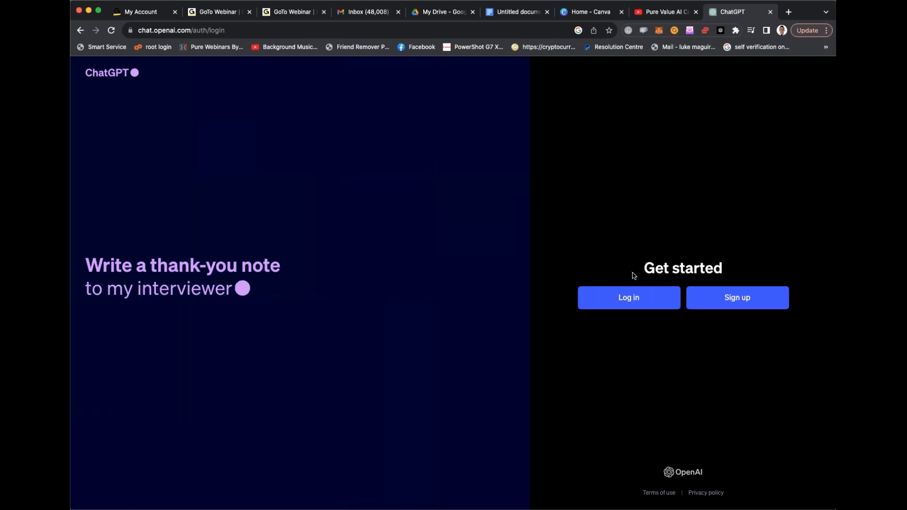
- Log in to ChatGPT with the existing Google account
{"action": "left_click", "coordinate": [588, 309]}
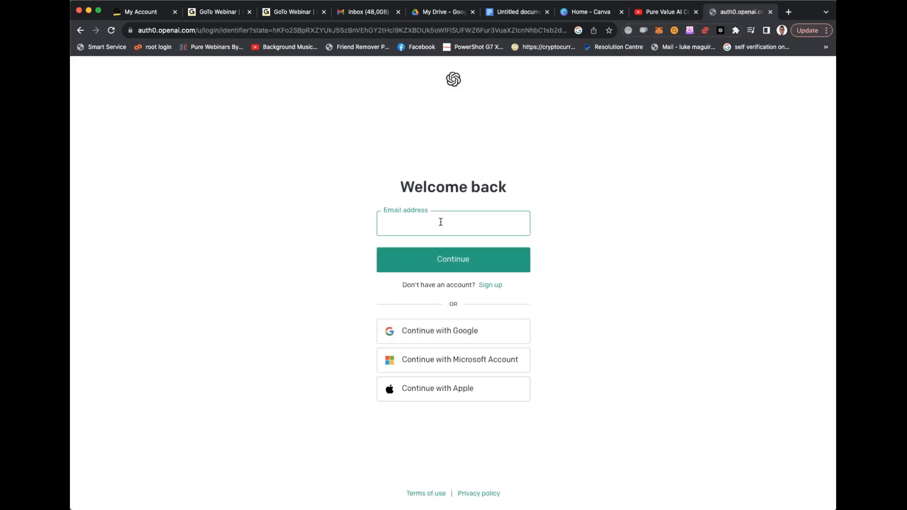
{"action": "left_click", "coordinate": [476, 334]}
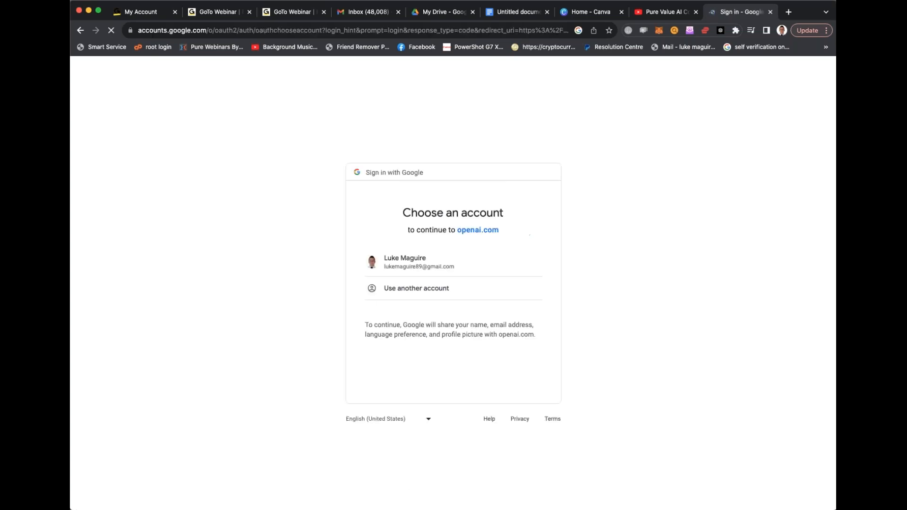
{"action": "left_click", "coordinate": [405, 263]}
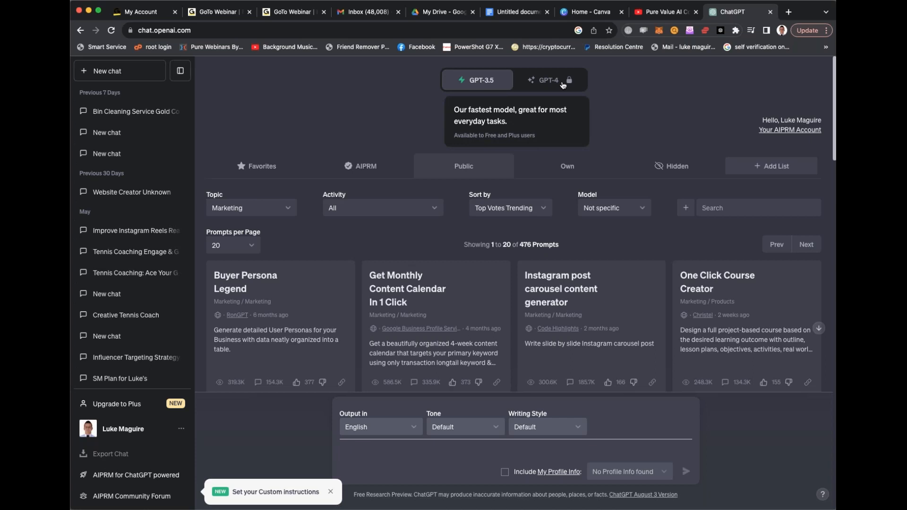
- Upgrade the account to ChatGPT Plus for GPT-4 access and continue to the chat page after payment
{"action": "mouse_move", "coordinate": [549, 84]}
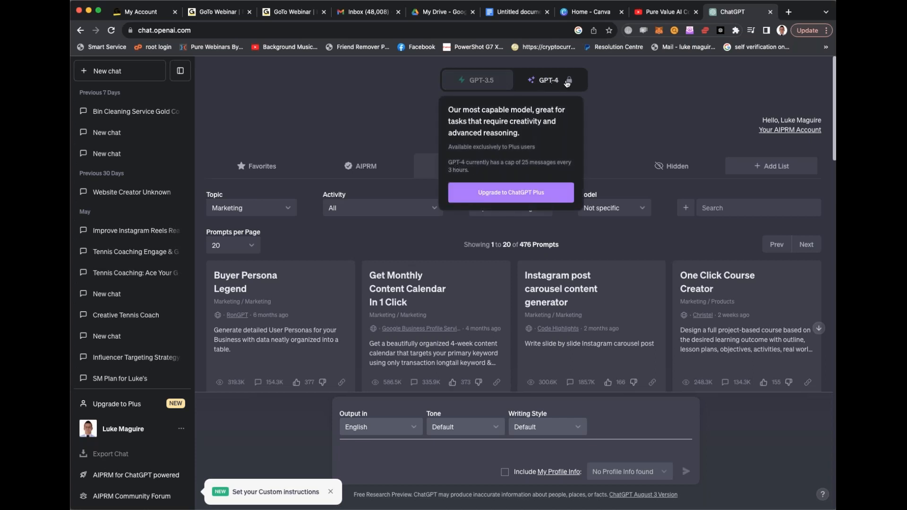
{"action": "left_click", "coordinate": [535, 79]}
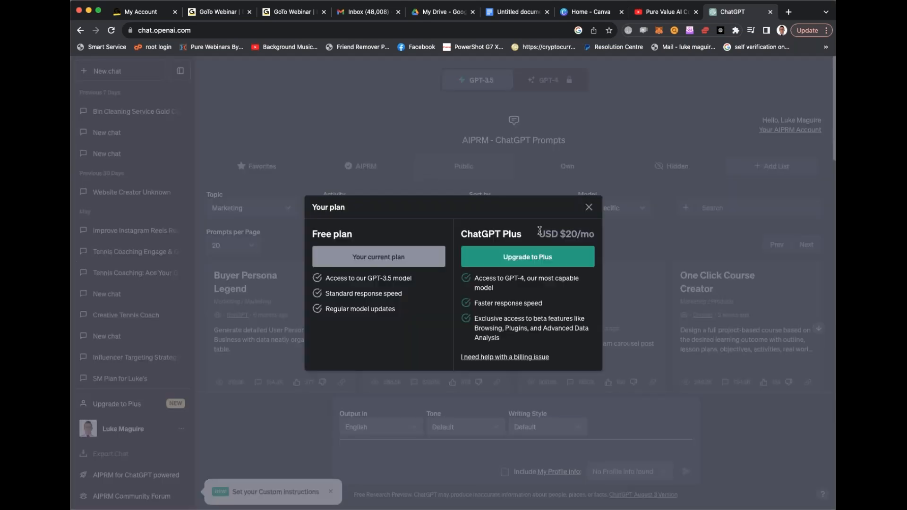
{"action": "left_click", "coordinate": [541, 265]}
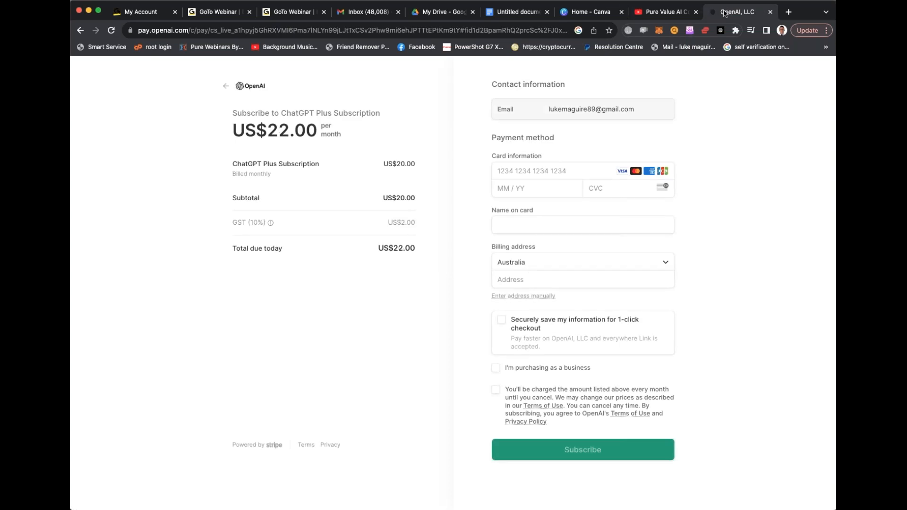
{"action": "key", "text": "super+w"}
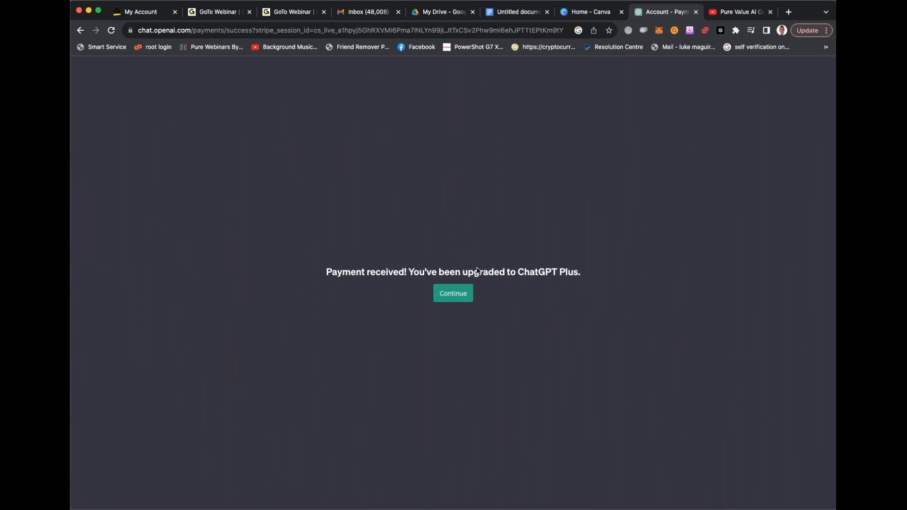
{"action": "left_click", "coordinate": [452, 294]}
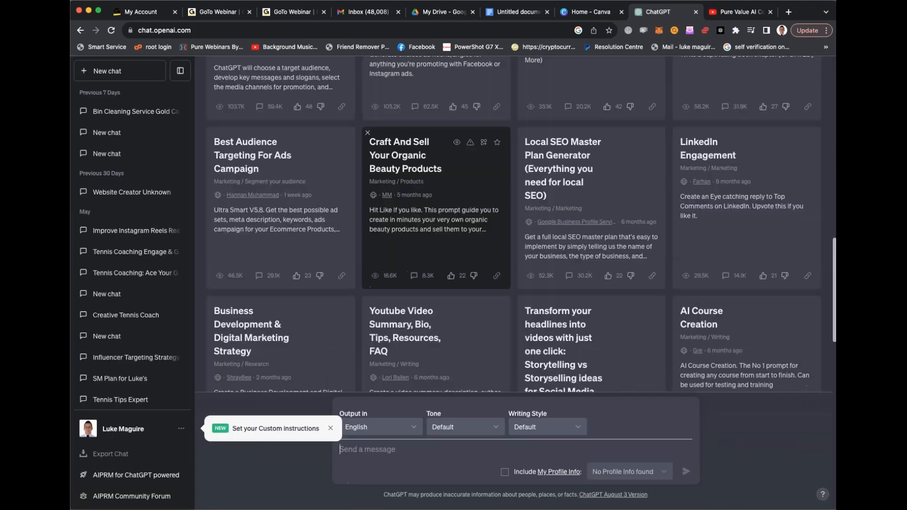
- Reload the ChatGPT page and switch the model to GPT-4
{"action": "scroll", "coordinate": [435, 236], "scroll_direction": "down", "scroll_amount": 1}
{"action": "scroll", "coordinate": [132, 297], "scroll_direction": "down", "scroll_amount": 10}
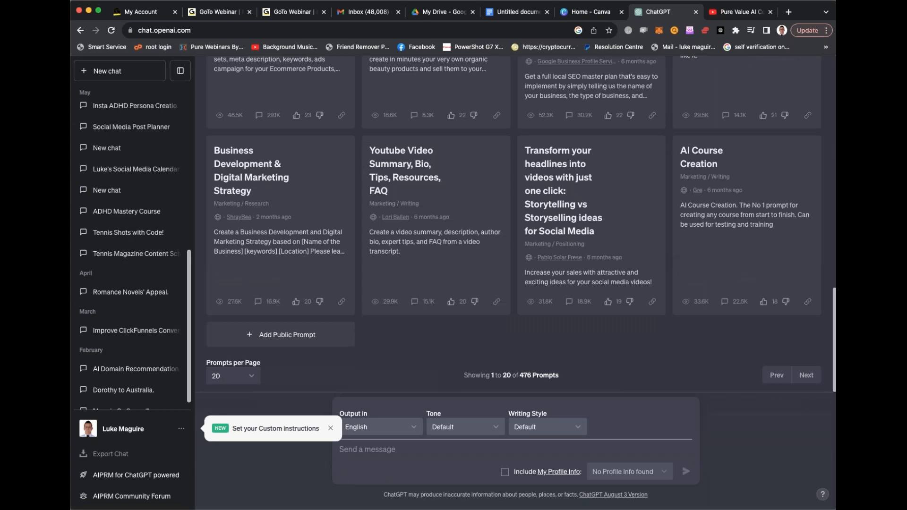
{"action": "scroll", "coordinate": [133, 297], "scroll_direction": "up", "scroll_amount": 10}
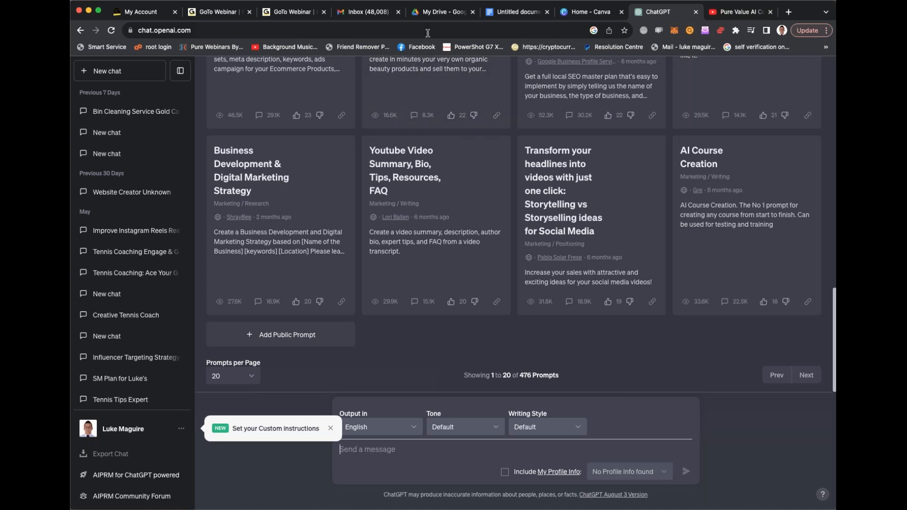
{"action": "left_click", "coordinate": [447, 25]}
{"action": "key", "text": "Return"}
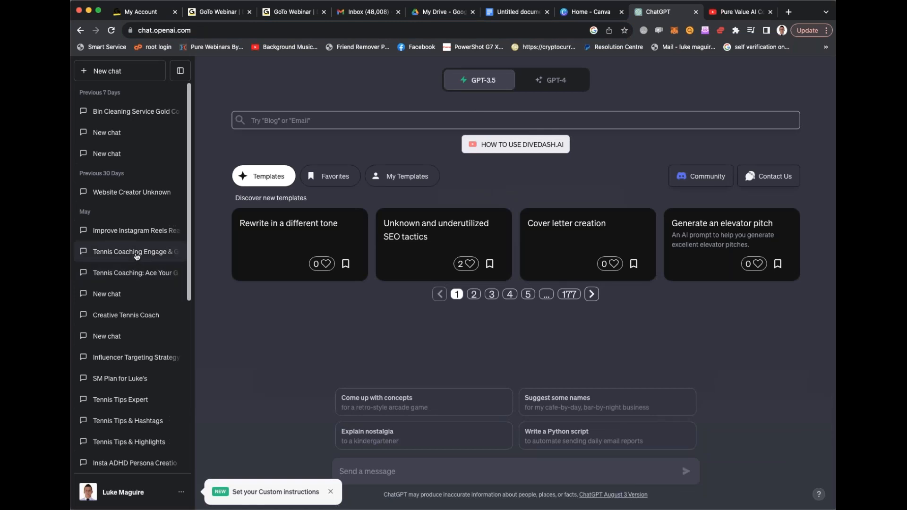
{"action": "scroll", "coordinate": [372, 254], "scroll_direction": "down", "scroll_amount": 1}
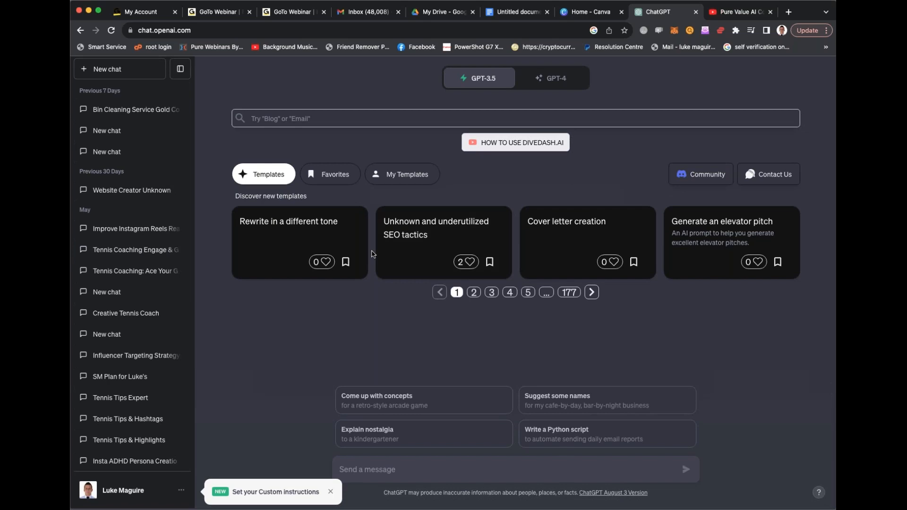
{"action": "left_click", "coordinate": [552, 81]}
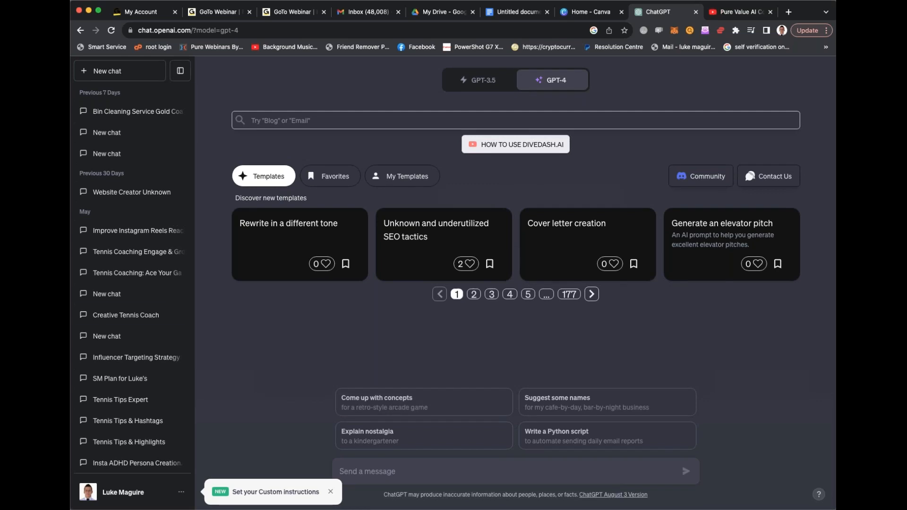
- Open the account's custom instructions and dismiss the introductory notice
{"action": "scroll", "coordinate": [107, 316], "scroll_direction": "down", "scroll_amount": 10}
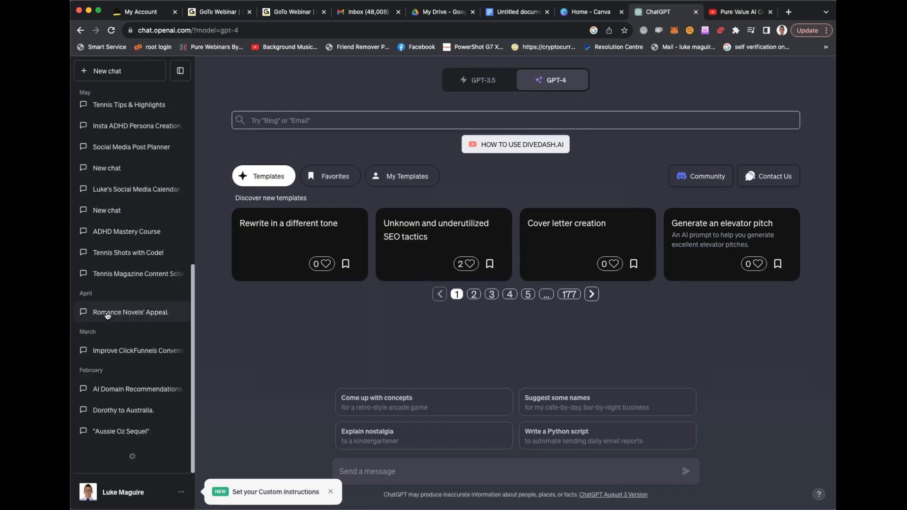
{"action": "left_click", "coordinate": [175, 493]}
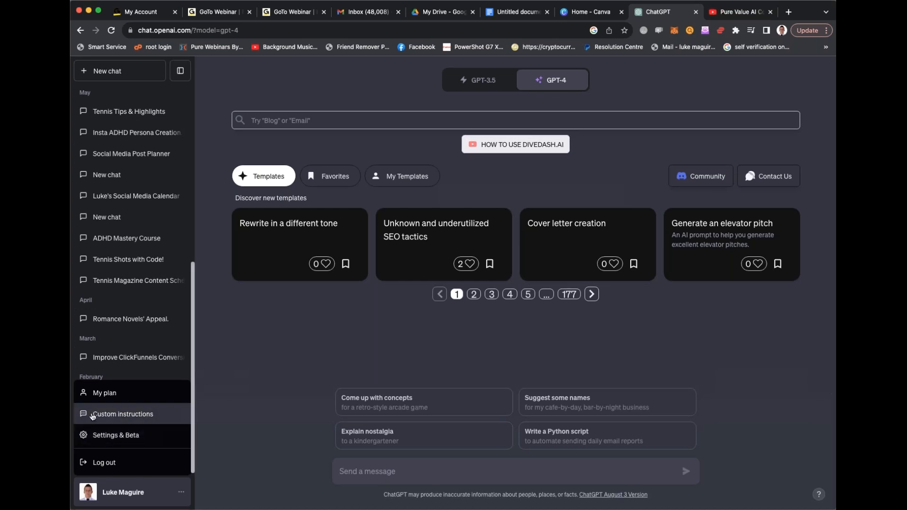
{"action": "left_click", "coordinate": [122, 416]}
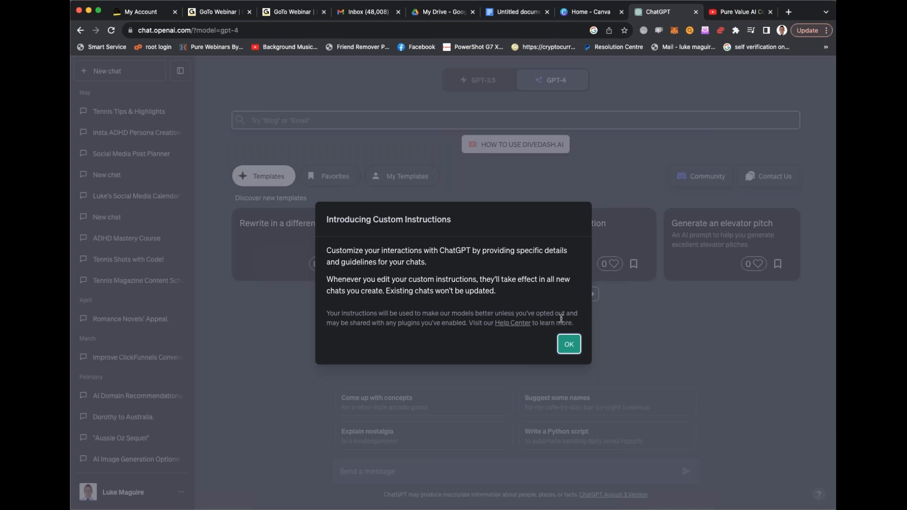
{"action": "left_click", "coordinate": [569, 345]}
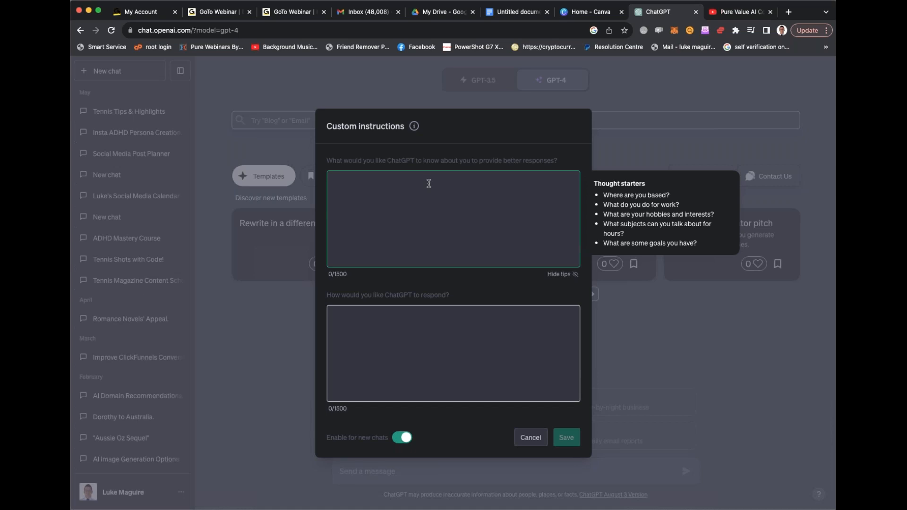
- Examine the two custom instruction questions about the account owner's background and the desired responses
{"action": "left_click_drag", "start_coordinate": [332, 160], "coordinate": [545, 159]}
{"action": "left_click", "coordinate": [453, 204]}
{"action": "left_click_drag", "start_coordinate": [452, 295], "coordinate": [317, 295]}
- For how ChatGPT should respond, write "I'd like chat gpt to respond with the benefits (not features) of requests I make."
{"action": "left_click", "coordinate": [423, 341]}
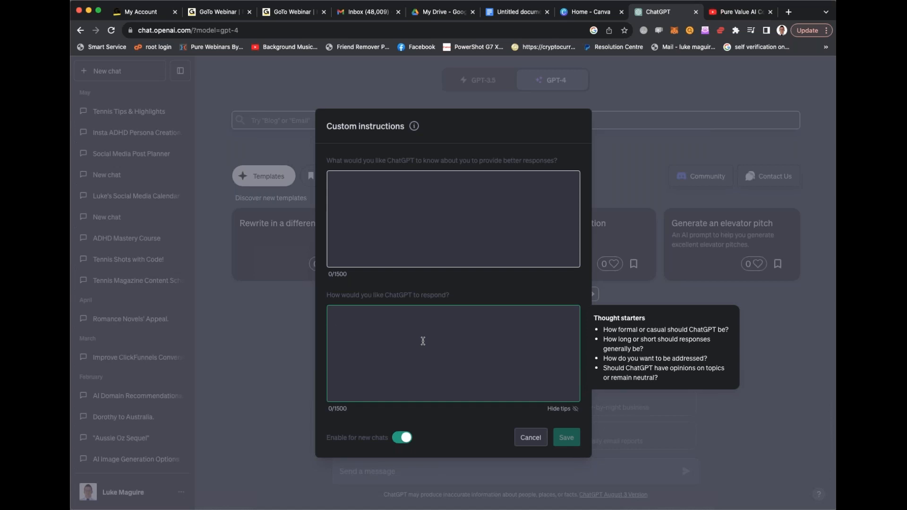
{"action": "type", "text": "I'd like cht"}
{"action": "key", "text": "BackSpace"}
{"action": "type", "text": "at gpt to respond with the benefits of"}
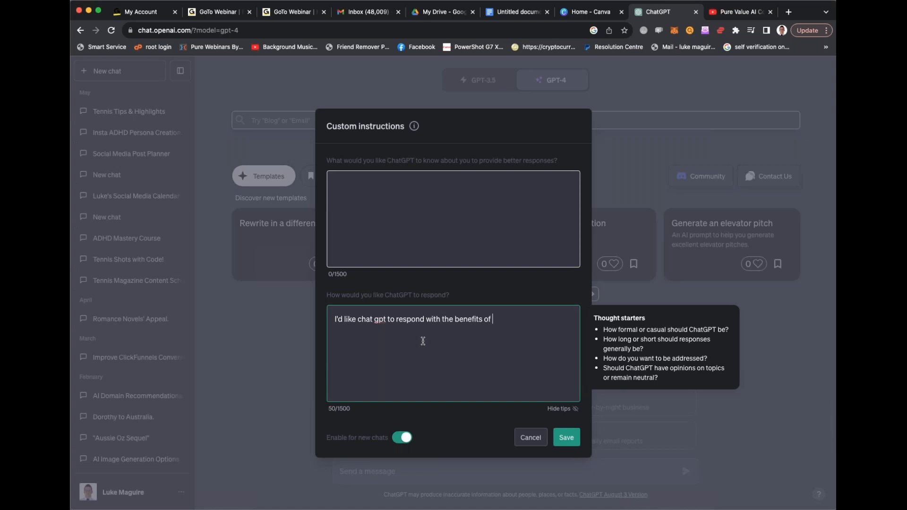
{"action": "key", "text": "BackSpace"}
{"action": "key", "text": "BackSpace"}
{"action": "key", "text": "BackSpace"}
{"action": "type", "text": "(not features) of requests "}
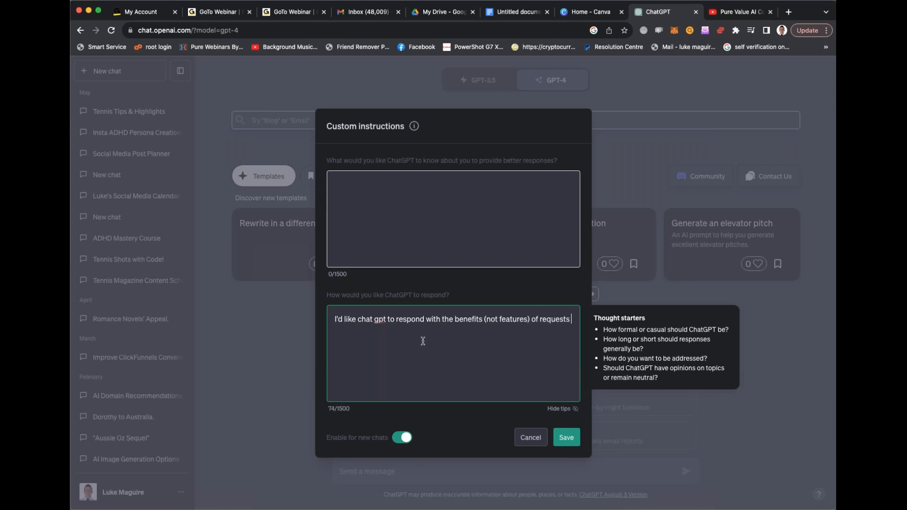
{"action": "type", "text": "I make. Sa"}
- Continue the desired-response instructions with "For example If i ask for 10 instagram posts in relation to any topic,"
{"action": "key", "text": "BackSpace"}
{"action": "key", "text": "BackSpace"}
{"action": "type", "text": "For example If i ask for "}
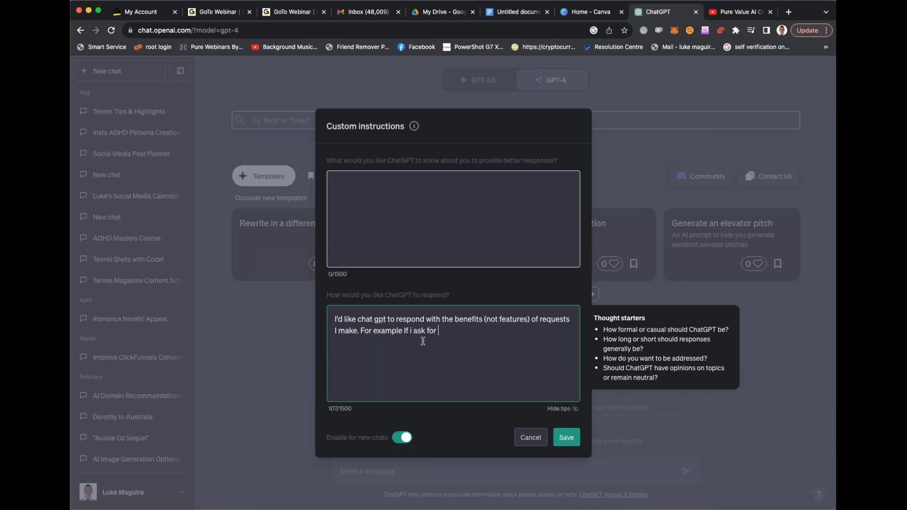
{"action": "type", "text": "10 instagram pos"}
{"action": "type", "text": "ts,"}
{"action": "key", "text": "BackSpace"}
{"action": "key", "text": "BackSpace"}
{"action": "type", "text": "in relation to "}
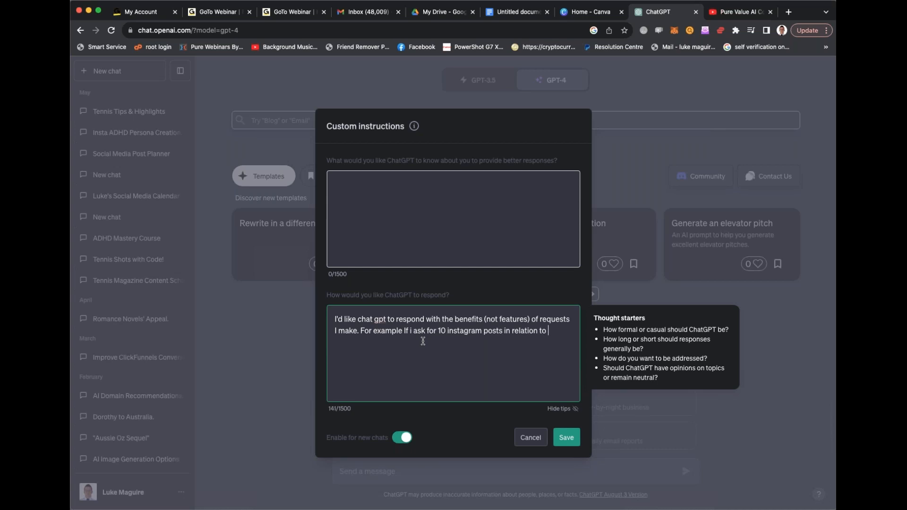
{"action": "type", "text": "any topic, I would like "}
{"action": "type", "text": "cha"}
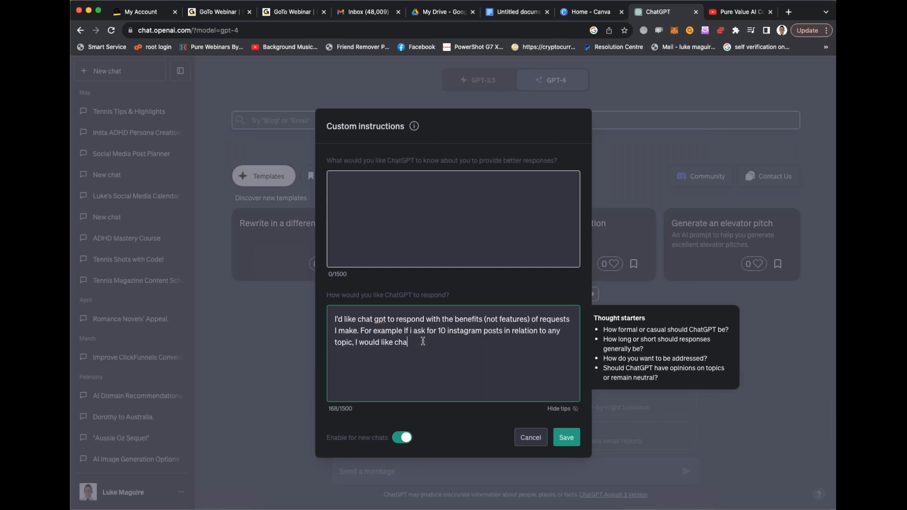
{"action": "type", "text": "tgpt to respond with the BENEFITS "}
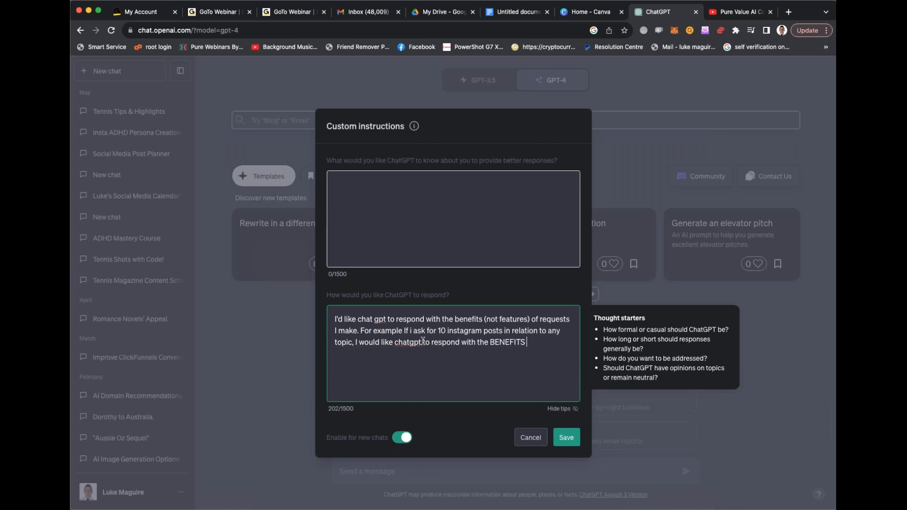
{"action": "type", "text": "to the customer"}
- Complete the example sentence with "I would like chatgpt to respond with the BENEFITS to the customer/lead/sale."
{"action": "key", "text": "BackSpace"}
{"action": "type", "text": "/lea"}
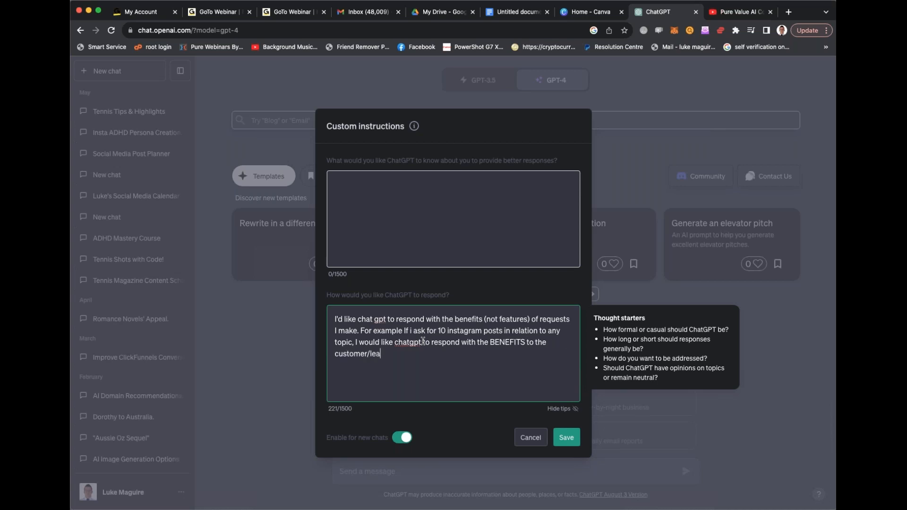
{"action": "type", "text": "d/sale and WHY"}
{"action": "key", "text": "BackSpace"}
{"action": "key", "text": "BackSpace"}
{"action": "key", "text": "BackSpace"}
{"action": "key", "text": "BackSpace"}
{"action": "key", "text": "BackSpace"}
{"action": "key", "text": "BackSpace"}
- Add a new paragraph reading "I'd also like responses to include potential client objections and how our business solves them."
{"action": "key", "text": "BackSpace"}
{"action": "key", "text": "BackSpace"}
{"action": "type", "text": "."}
{"action": "key", "text": "Return"}
{"action": "key", "text": "Return"}
{"action": "type", "text": "I'd also like rep"}
{"action": "key", "text": "BackSpace"}
{"action": "type", "text": "sponses to include potential client objections and how our business sol"}
{"action": "key", "text": "BackSpace"}
{"action": "key", "text": "BackSpace"}
{"action": "type", "text": "solves them."}
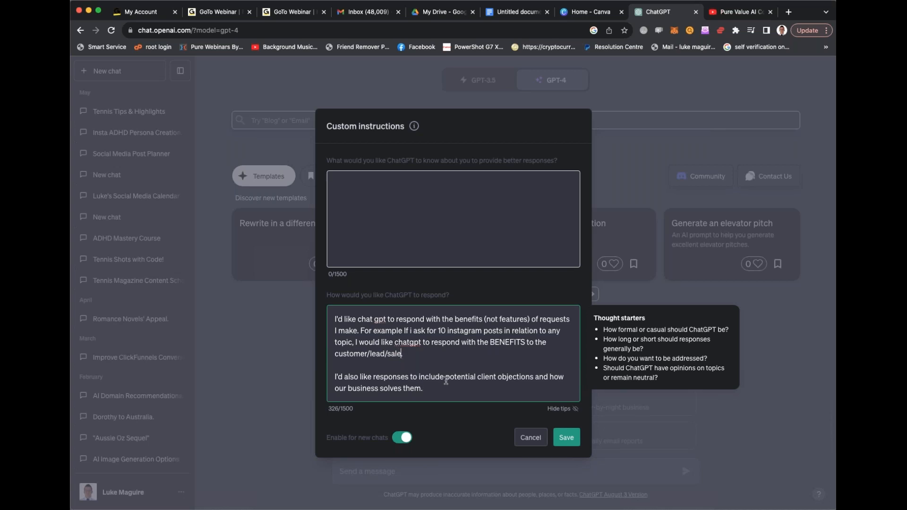
- Extend the first paragraph after "customer/lead/sale" with "as people buy due to how and product/service/offer will benefit them"
{"action": "type", "text": "as people buy due to how and product/s"}
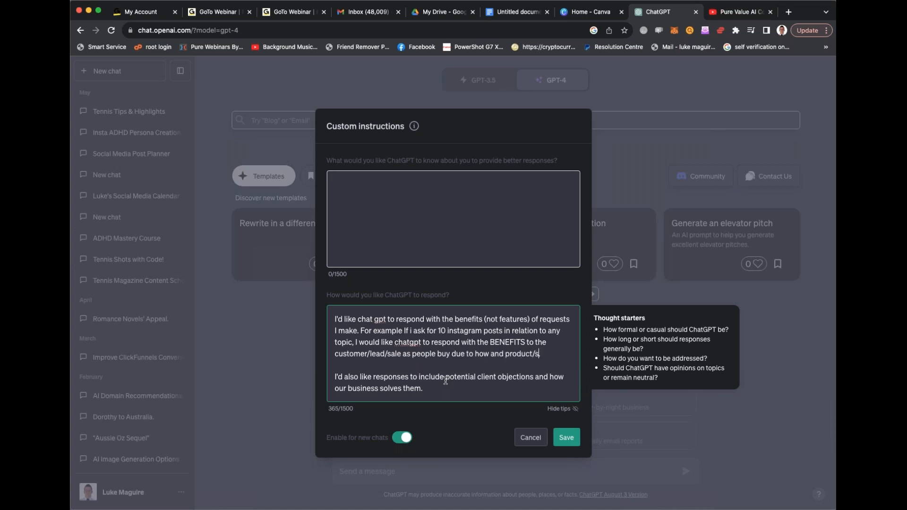
{"action": "type", "text": "ervice/offer wil"}
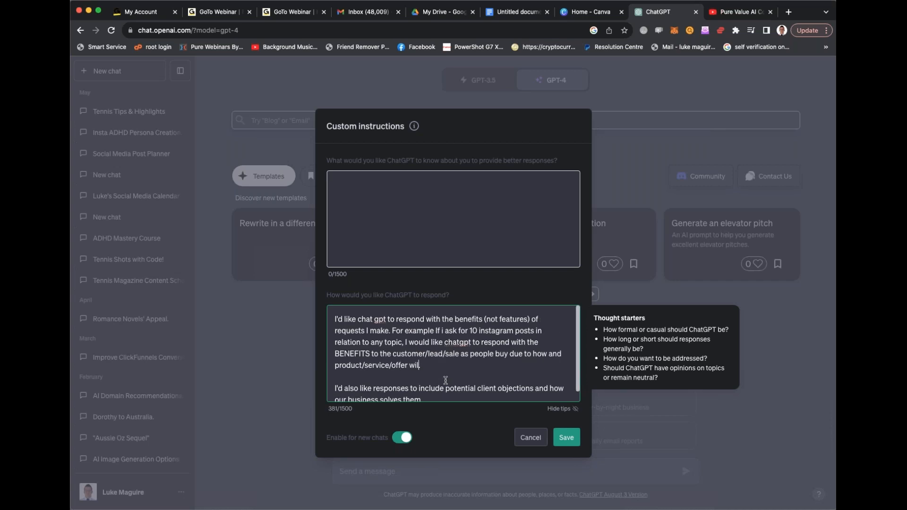
{"action": "type", "text": "l benefit them"}
{"action": "scroll", "coordinate": [440, 393], "scroll_direction": "down", "scroll_amount": 1}
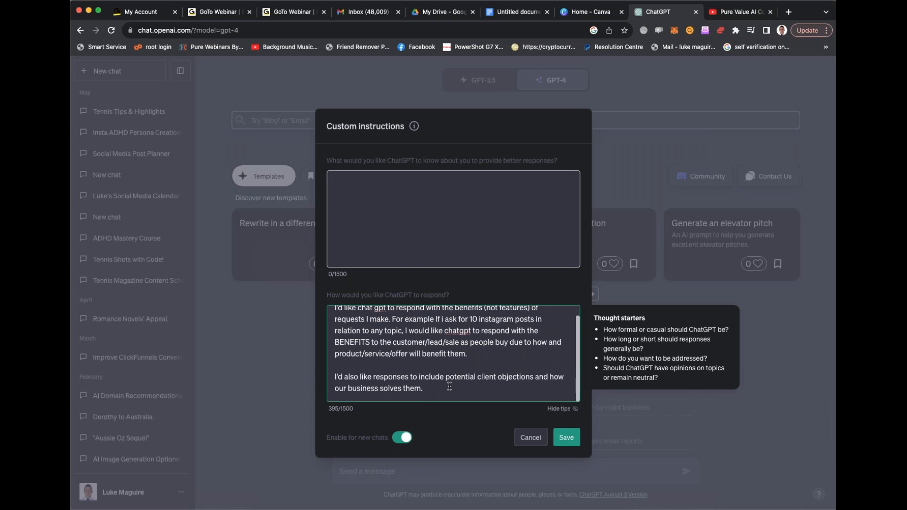
{"action": "key", "text": "Return"}
{"action": "key", "text": "Return"}
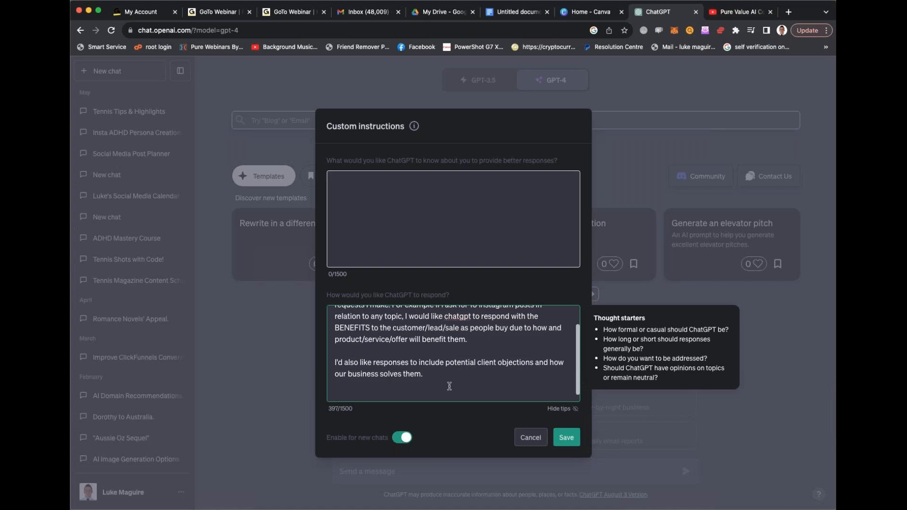
{"action": "key", "text": "BackSpace"}
{"action": "key", "text": "BackSpace"}
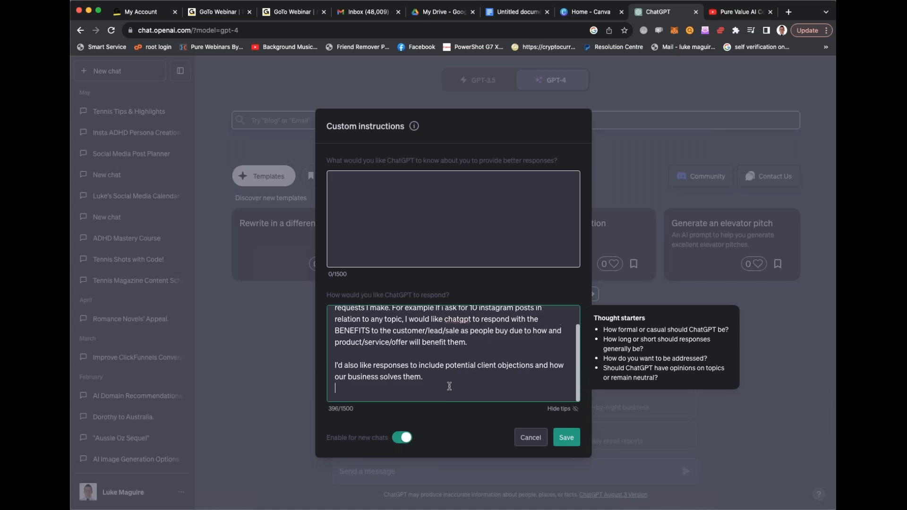
{"action": "key", "text": "Return"}
{"action": "key", "text": "Return"}
{"action": "type", "text": "I'd l"}
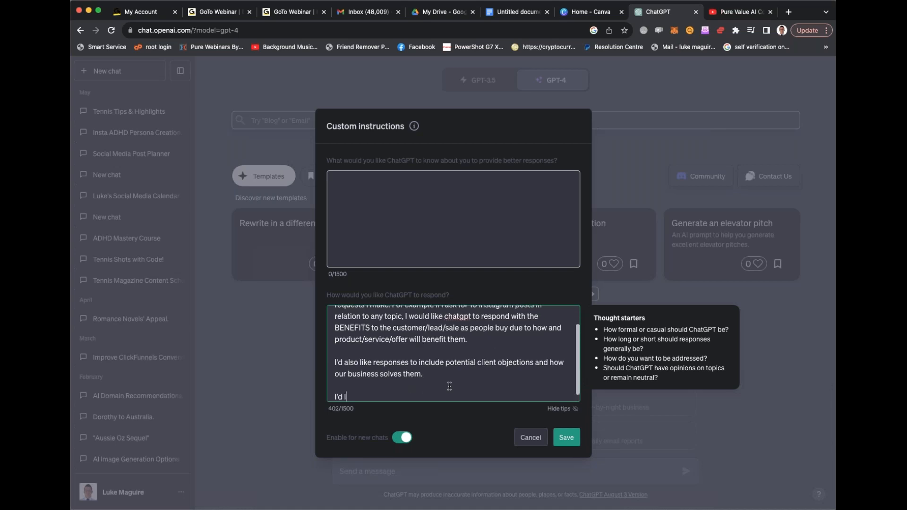
{"action": "type", "text": "ike chat"}
{"action": "key", "text": "BackSpace"}
{"action": "key", "text": "BackSpace"}
{"action": "key", "text": "BackSpace"}
{"action": "key", "text": "BackSpace"}
{"action": "key", "text": "BackSpace"}
{"action": "key", "text": "BackSpace"}
{"action": "key", "text": "BackSpace"}
{"action": "key", "text": "BackSpace"}
{"action": "key", "text": "BackSpace"}
{"action": "key", "text": "BackSpace"}
{"action": "key", "text": "BackSpace"}
{"action": "key", "text": "BackSpace"}
{"action": "key", "text": "BackSpace"}
{"action": "key", "text": "BackSpace"}
{"action": "key", "text": "BackSpace"}
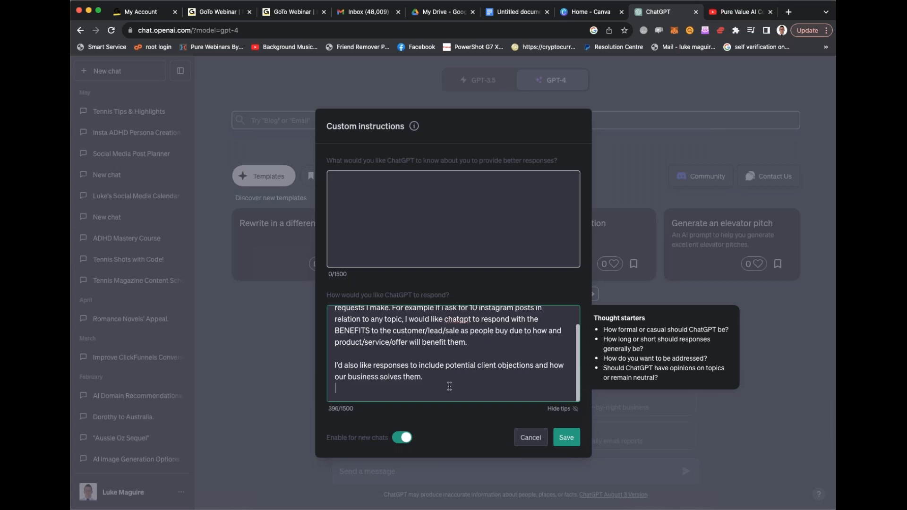
- Add a third paragraph to the response instructions reading "Please also provide refferences for content provided"
{"action": "key", "text": "Return"}
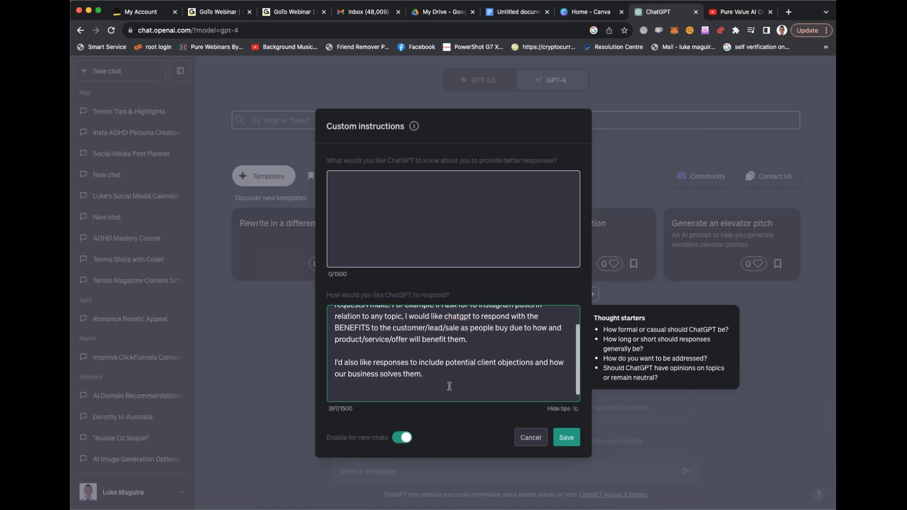
{"action": "type", "text": "Please also provide refferenc"}
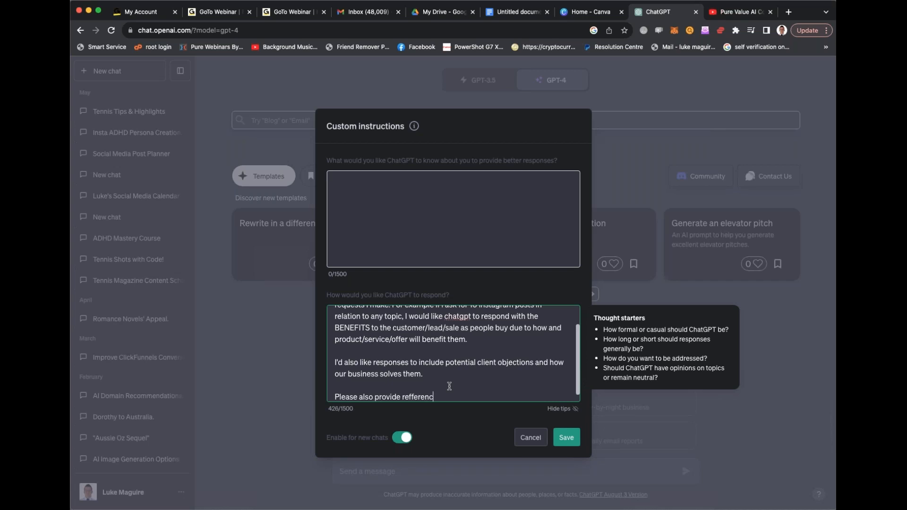
{"action": "type", "text": "e sites"}
{"action": "key", "text": "BackSpace"}
{"action": "key", "text": "BackSpace"}
{"action": "key", "text": "BackSpace"}
{"action": "key", "text": "BackSpace"}
{"action": "key", "text": "BackSpace"}
{"action": "key", "text": "BackSpace"}
{"action": "type", "text": "s for content provided. Please make each"}
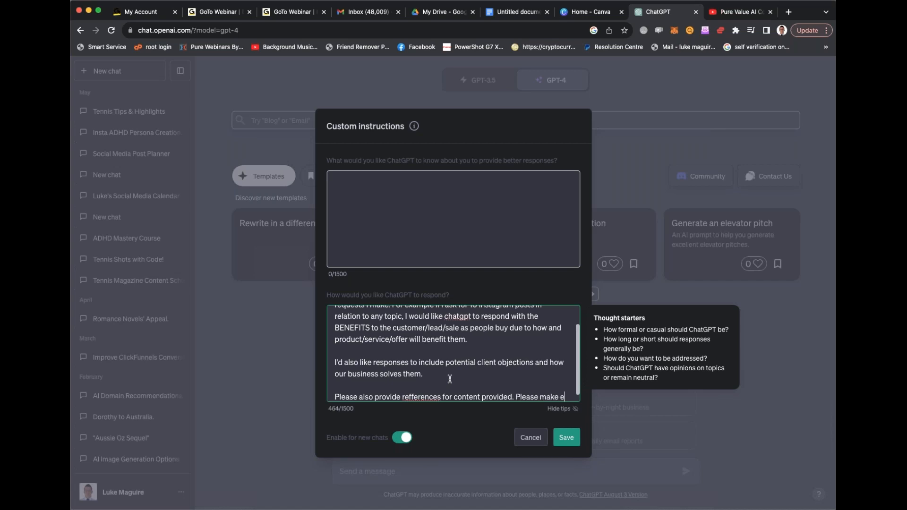
- End the third paragraph with the sentence "Please make each new response completely different."
{"action": "type", "text": "refr"}
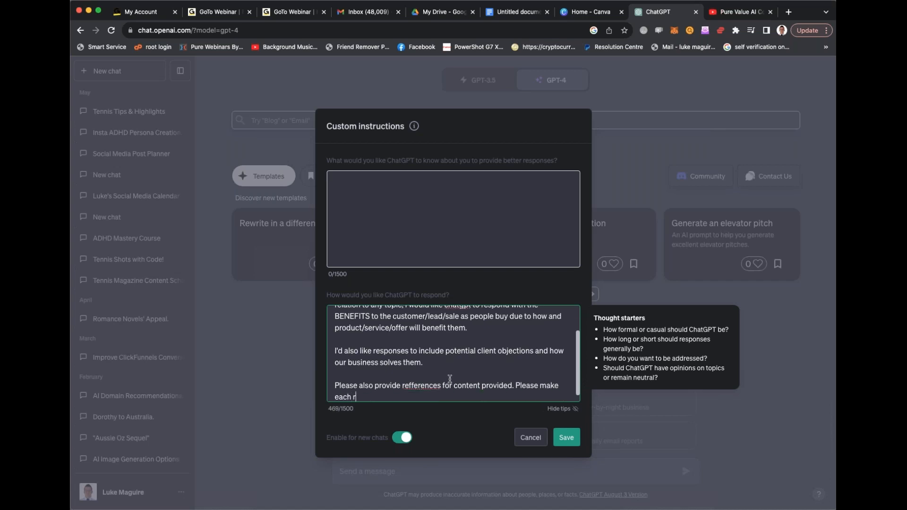
{"action": "key", "text": "BackSpace"}
{"action": "type", "text": "new response completely different."}
- Correct the misspelled word in the third paragraph to "references" and save the custom instructions
{"action": "double_click", "coordinate": [408, 386]}
{"action": "type", "text": "references"}
{"action": "left_click", "coordinate": [513, 386]}
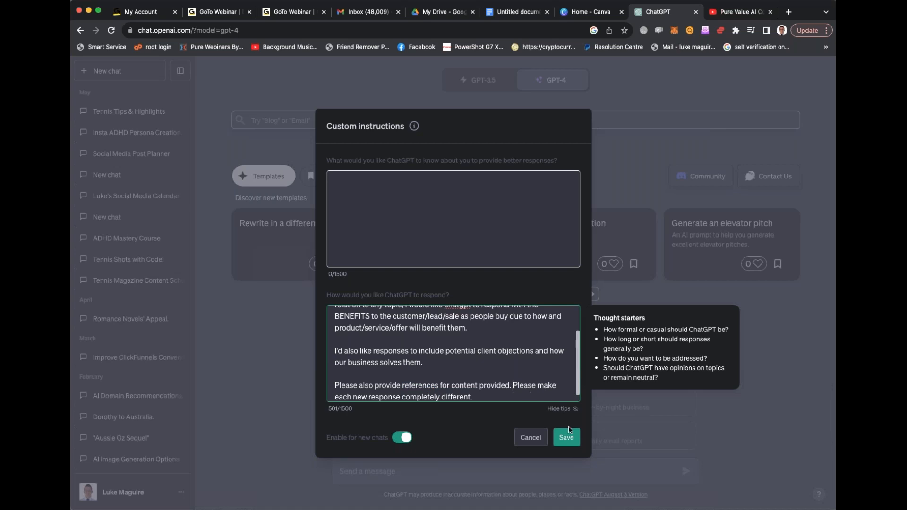
{"action": "left_click", "coordinate": [566, 438]}
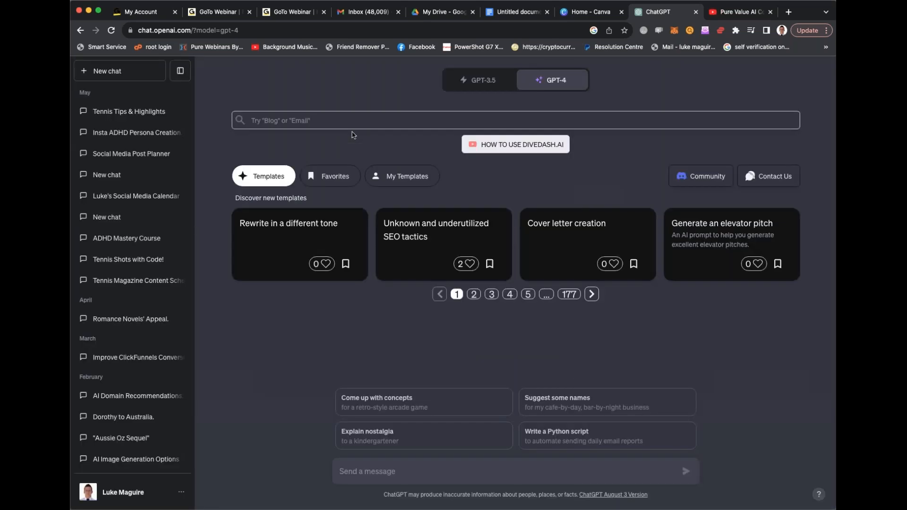
{"action": "left_click", "coordinate": [384, 124]}
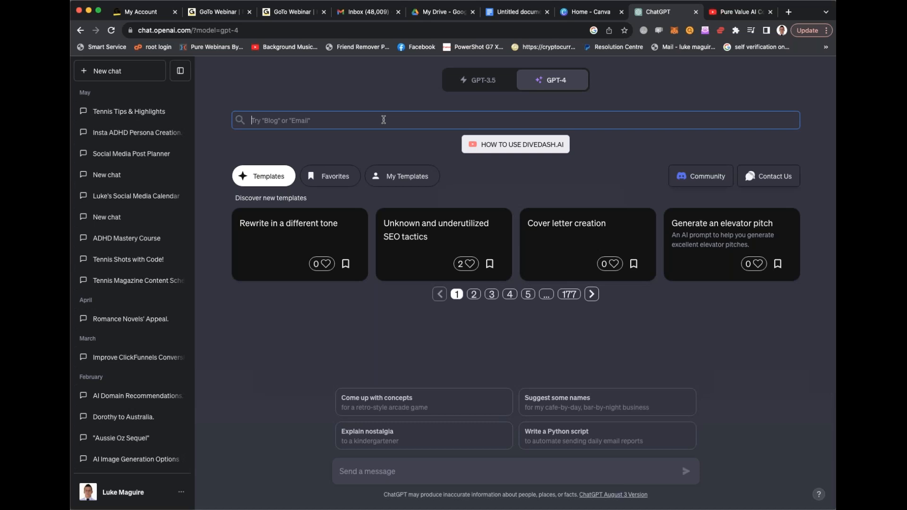
{"action": "type", "text": "t"}
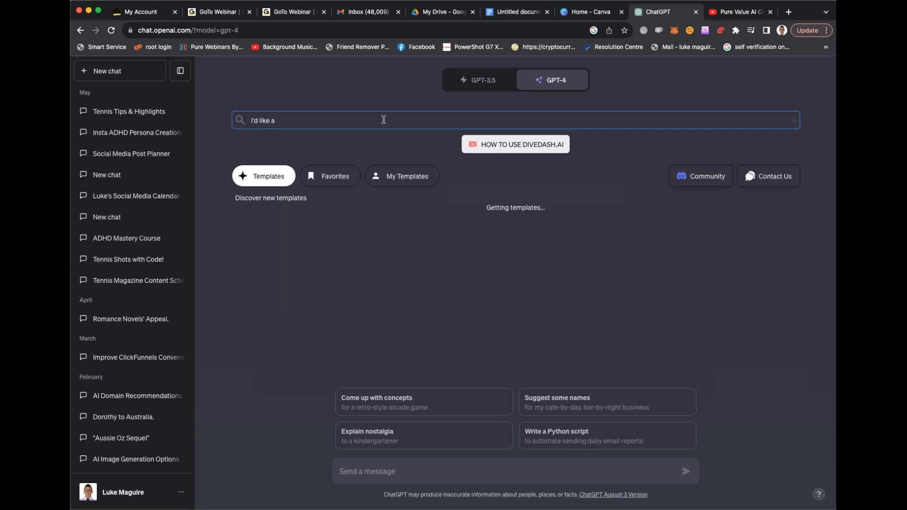
{"action": "key", "text": "super+BackSpace"}
- Start a chat message reading "write me 10 instagram posts that aim to get people into my nightclub in sydney"
{"action": "left_click", "coordinate": [398, 481]}
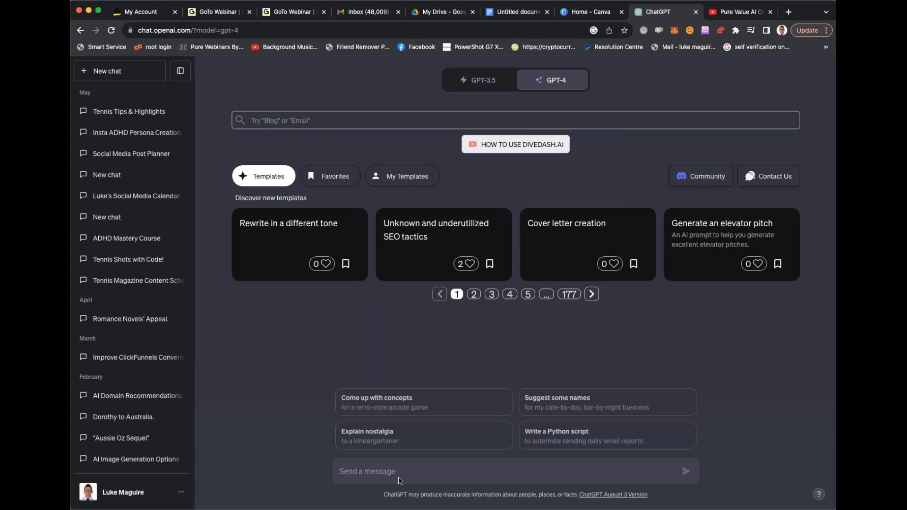
{"action": "type", "text": "write me 10 instagram posts on"}
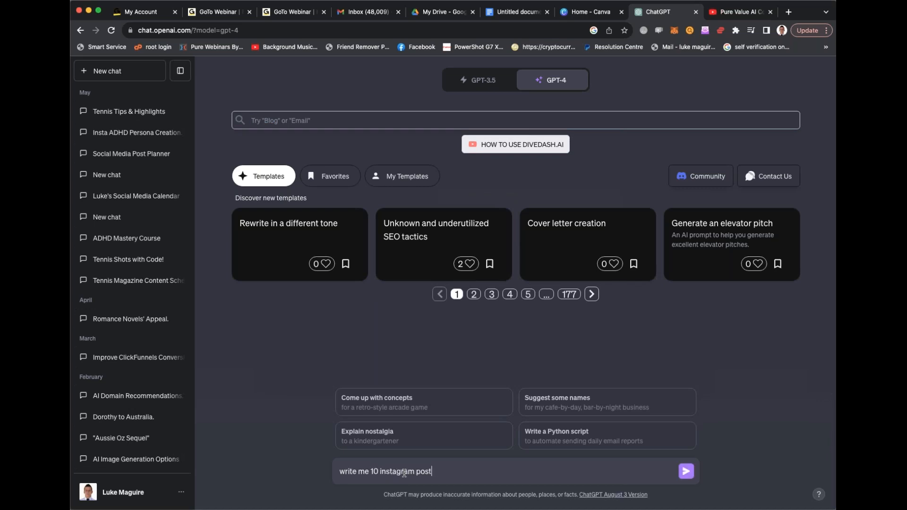
{"action": "key", "text": "BackSpace"}
{"action": "key", "text": "BackSpace"}
{"action": "key", "text": "BackSpace"}
{"action": "type", "text": "that aim to siget people into my r"}
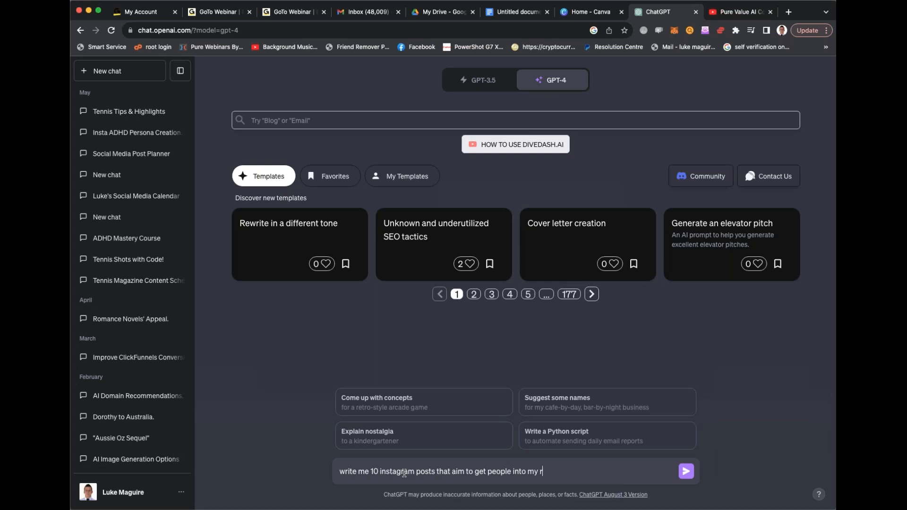
{"action": "type", "text": "y italian restau"}
{"action": "key", "text": "BackSpace"}
{"action": "key", "text": "BackSpace"}
{"action": "key", "text": "BackSpace"}
{"action": "key", "text": "BackSpace"}
{"action": "key", "text": "BackSpace"}
{"action": "key", "text": "BackSpace"}
{"action": "key", "text": "BackSpace"}
{"action": "type", "text": "nightclub in sydney and why we are the best place to vi"}
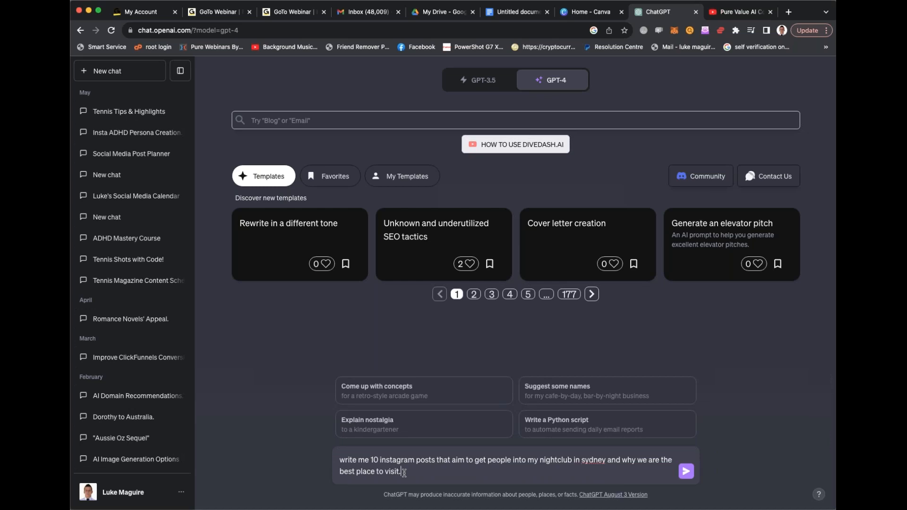
{"action": "type", "text": "sit."}
- Finish the message with "and why we are the best place to visit." and send it
{"action": "key", "text": "Return"}
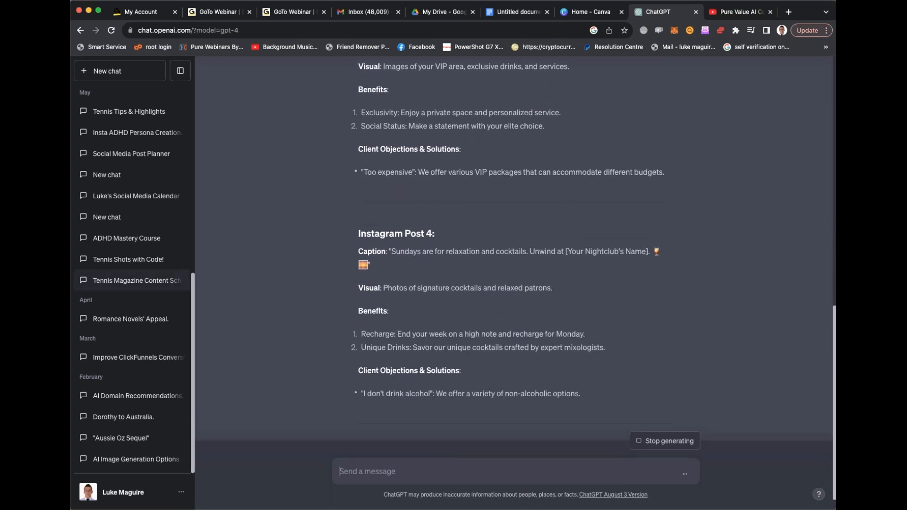
- Review the benefits and client objections in the generated Instagram posts and stop the response generation
{"action": "scroll", "coordinate": [362, 130], "scroll_direction": "up", "scroll_amount": 3}
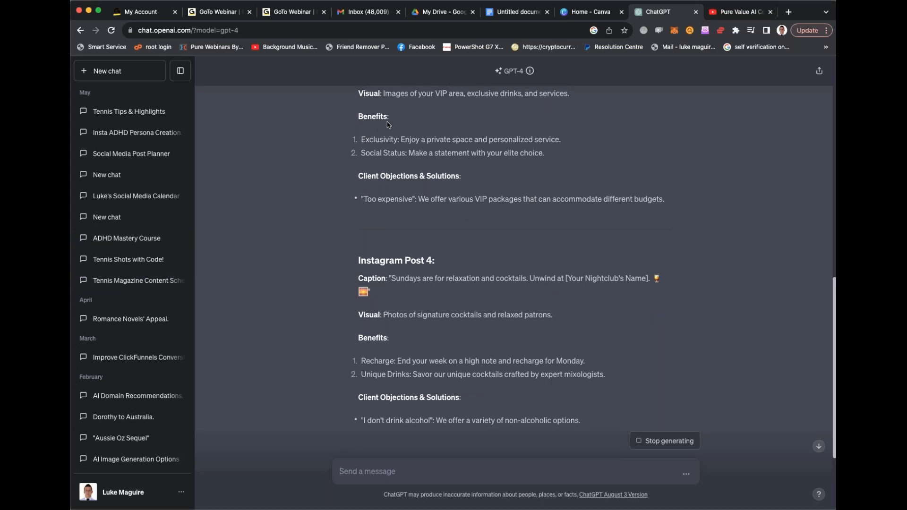
{"action": "left_click_drag", "start_coordinate": [357, 175], "coordinate": [528, 187]}
{"action": "scroll", "coordinate": [528, 187], "scroll_direction": "up", "scroll_amount": 1}
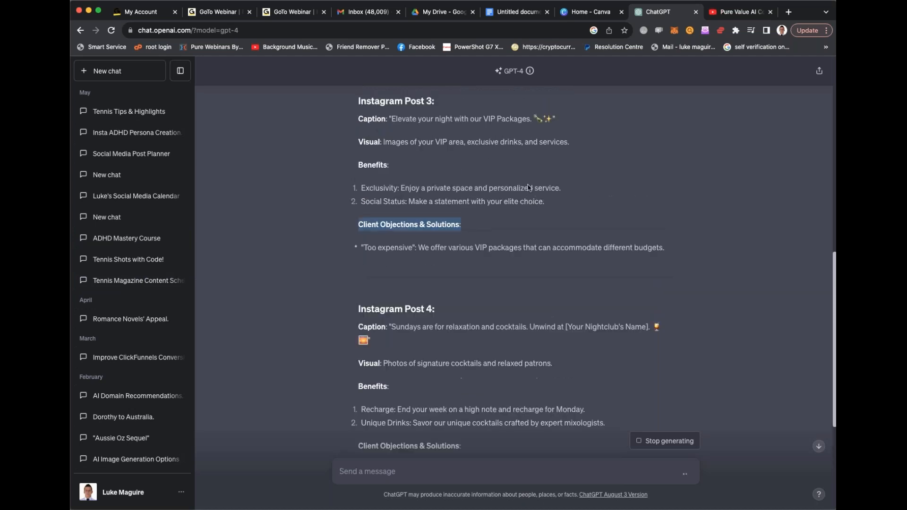
{"action": "scroll", "coordinate": [529, 187], "scroll_direction": "up", "scroll_amount": 1}
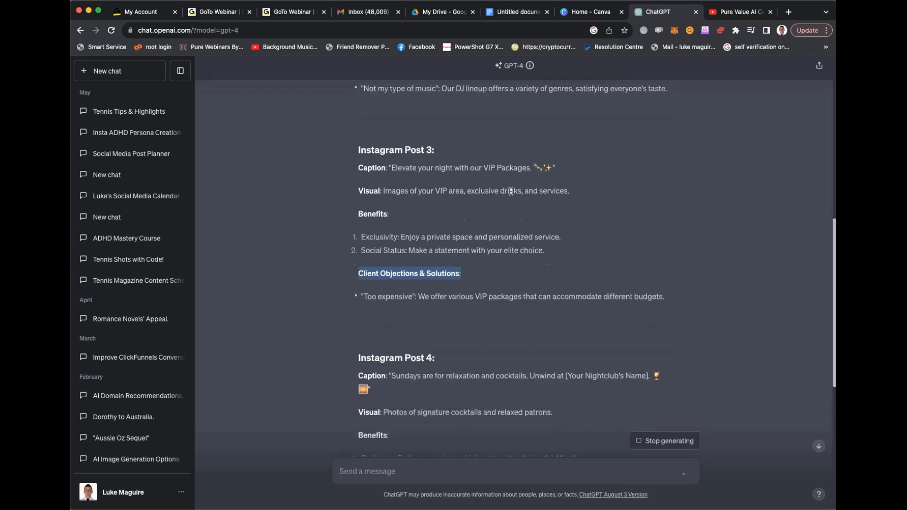
{"action": "scroll", "coordinate": [511, 192], "scroll_direction": "down", "scroll_amount": 10}
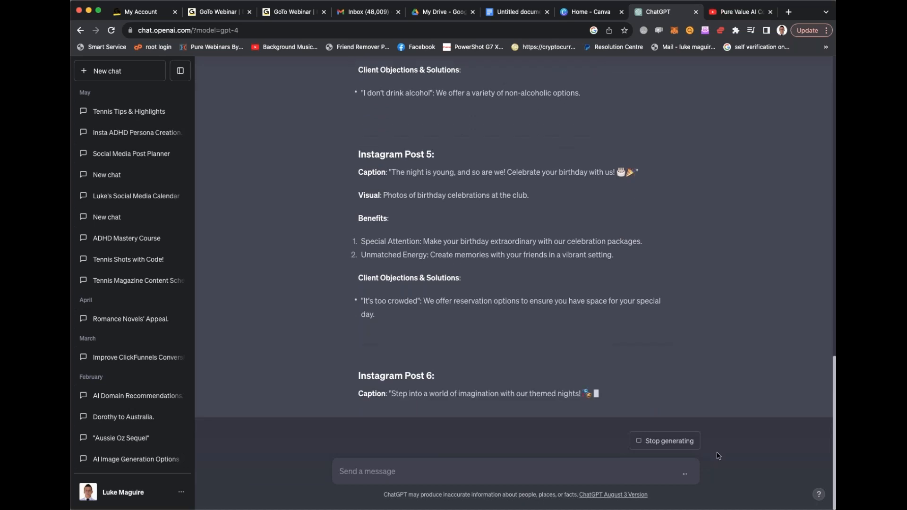
{"action": "left_click", "coordinate": [653, 440]}
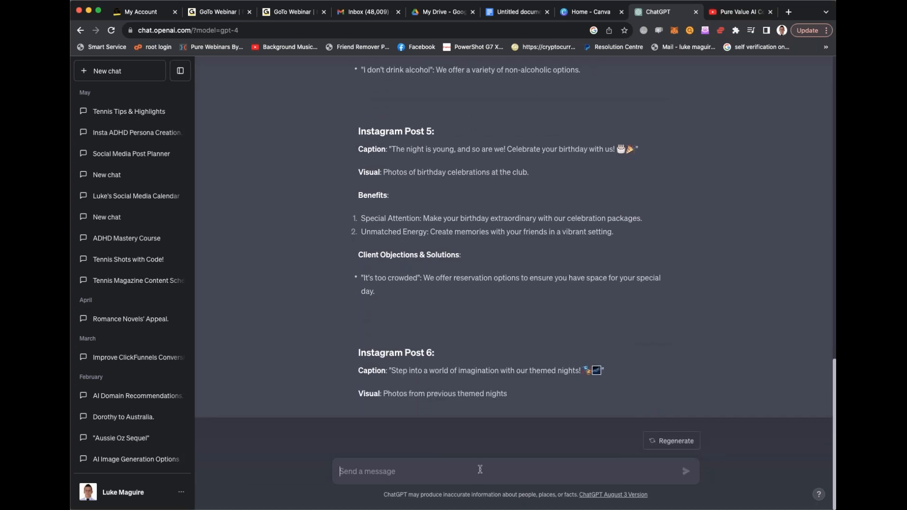
- Send "Now write these benefits into the captions of these instagram posts." and look over the rewritten captions
{"action": "type", "text": "Now write these benefits into the captions of these instagram posts."}
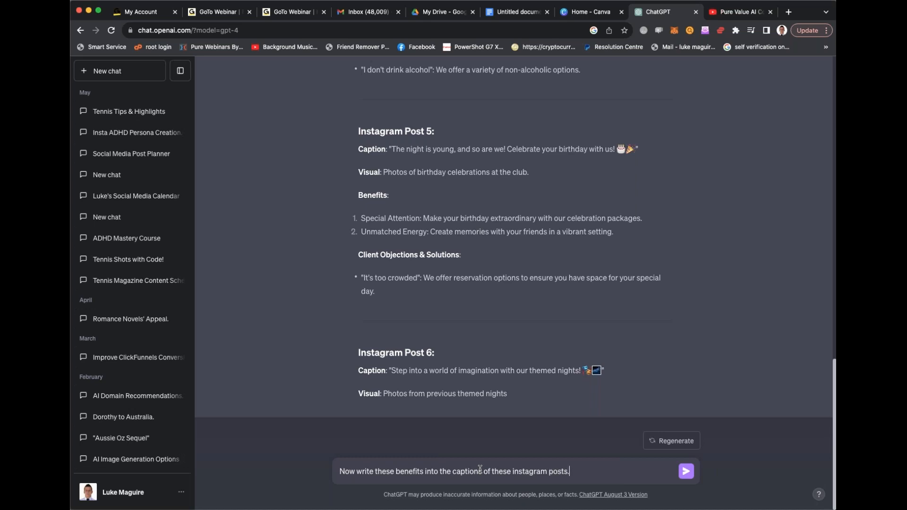
{"action": "key", "text": "Return"}
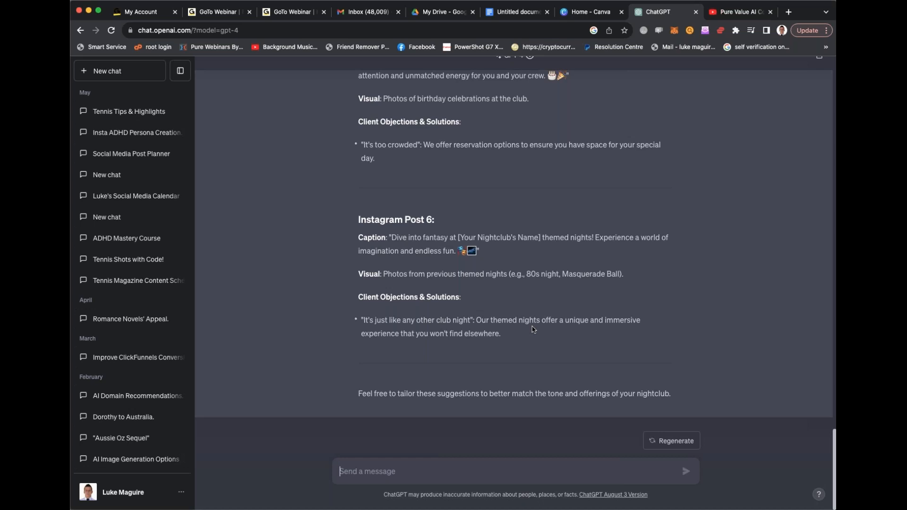
{"action": "scroll", "coordinate": [534, 329], "scroll_direction": "up", "scroll_amount": 10}
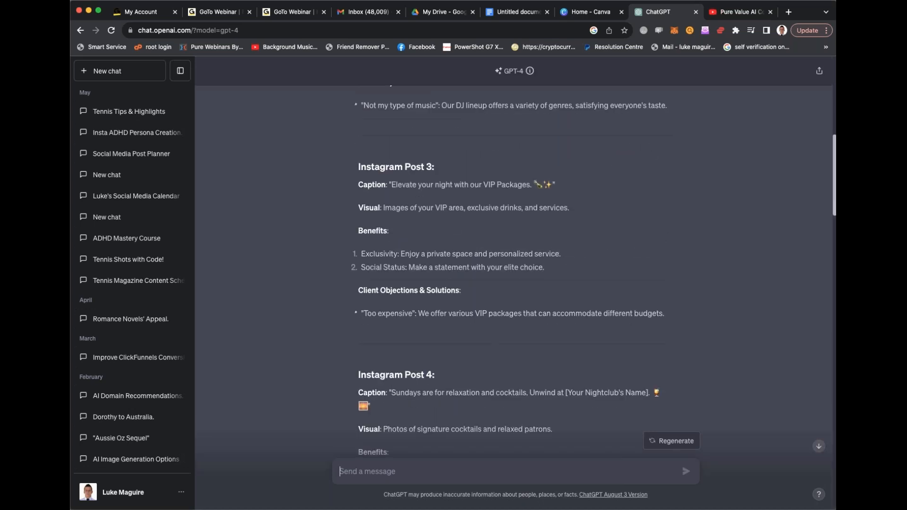
{"action": "scroll", "coordinate": [514, 255], "scroll_direction": "down", "scroll_amount": 12}
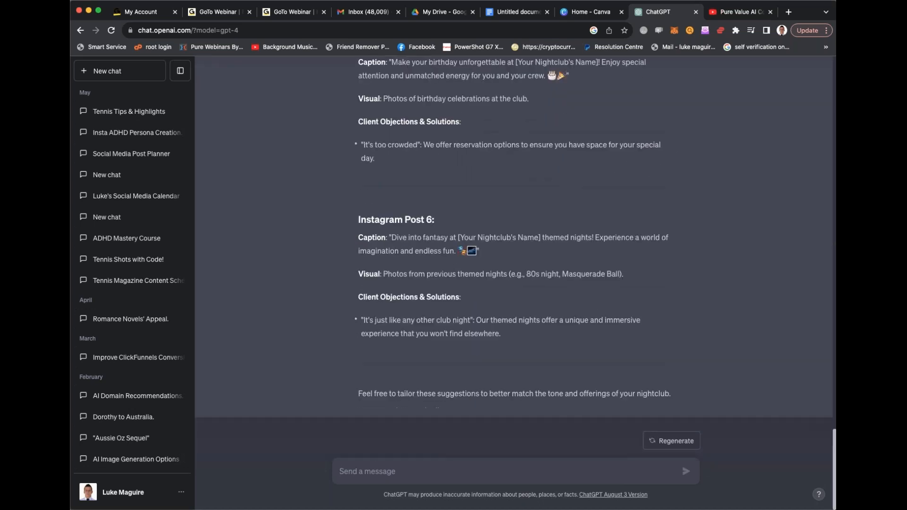
- Regenerate the rewritten Instagram captions, stop the generation partway, and look over the new version
{"action": "scroll", "coordinate": [558, 302], "scroll_direction": "up", "scroll_amount": 12}
{"action": "scroll", "coordinate": [540, 340], "scroll_direction": "down", "scroll_amount": 14}
{"action": "left_click", "coordinate": [671, 441]}
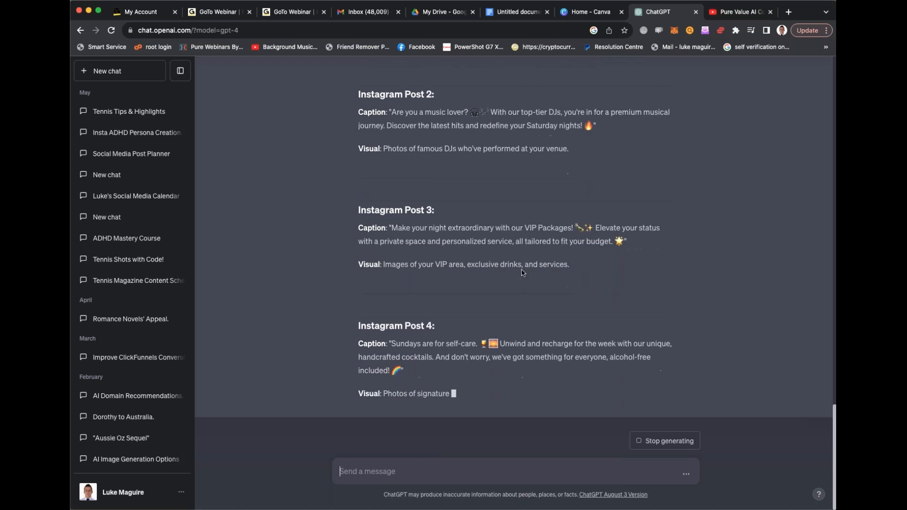
{"action": "left_click", "coordinate": [666, 441]}
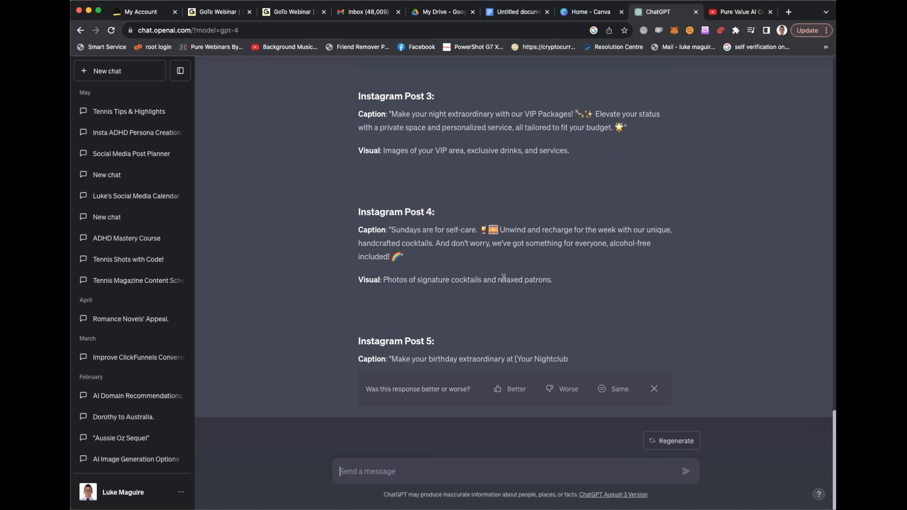
{"action": "scroll", "coordinate": [503, 278], "scroll_direction": "up", "scroll_amount": 10}
{"action": "scroll", "coordinate": [503, 277], "scroll_direction": "up", "scroll_amount": 4}
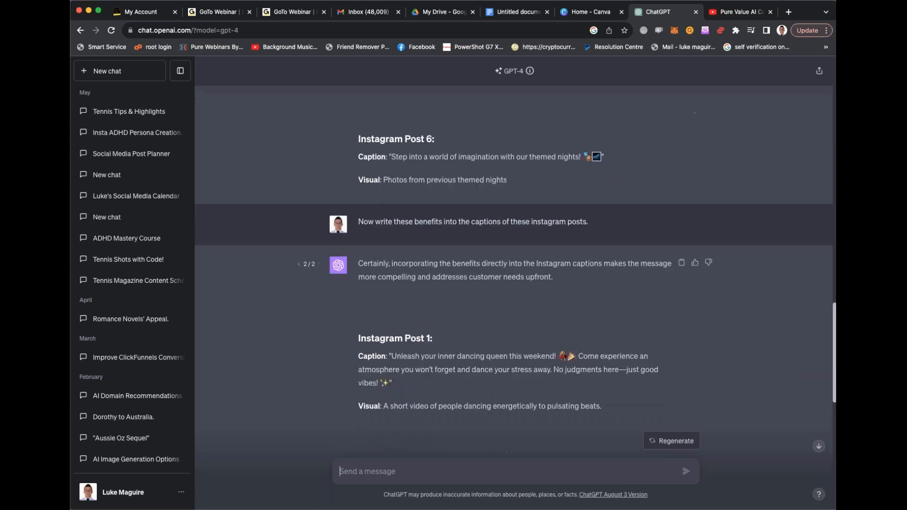
- Start a chat message reading "write me a 500 word blog post on"
{"action": "type", "text": "write me the"}
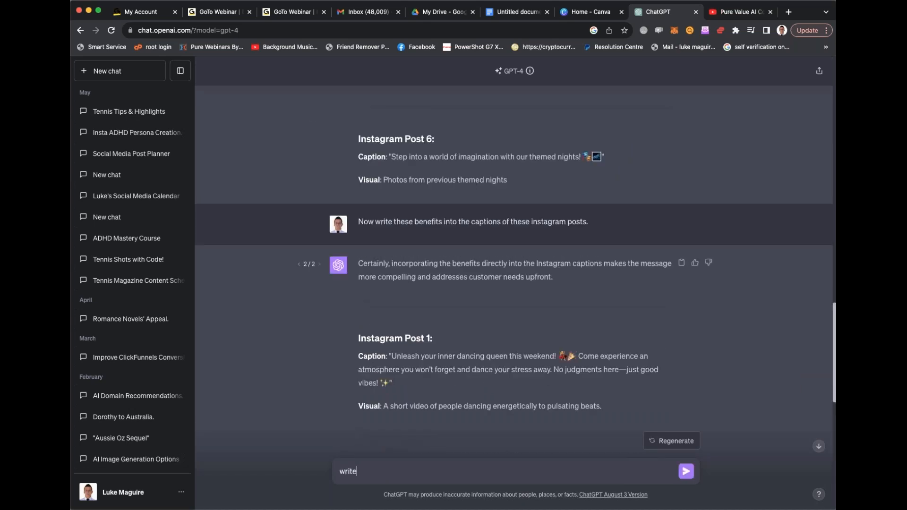
{"action": "key", "text": "BackSpace"}
{"action": "key", "text": "BackSpace"}
{"action": "key", "text": "BackSpace"}
{"action": "type", "text": "a"}
{"action": "type", "text": " 500 word blog "}
{"action": "type", "text": "with"}
{"action": "key", "text": "BackSpace"}
{"action": "key", "text": "BackSpace"}
{"action": "key", "text": "BackSpace"}
{"action": "key", "text": "BackSpace"}
{"action": "type", "text": "post o"}
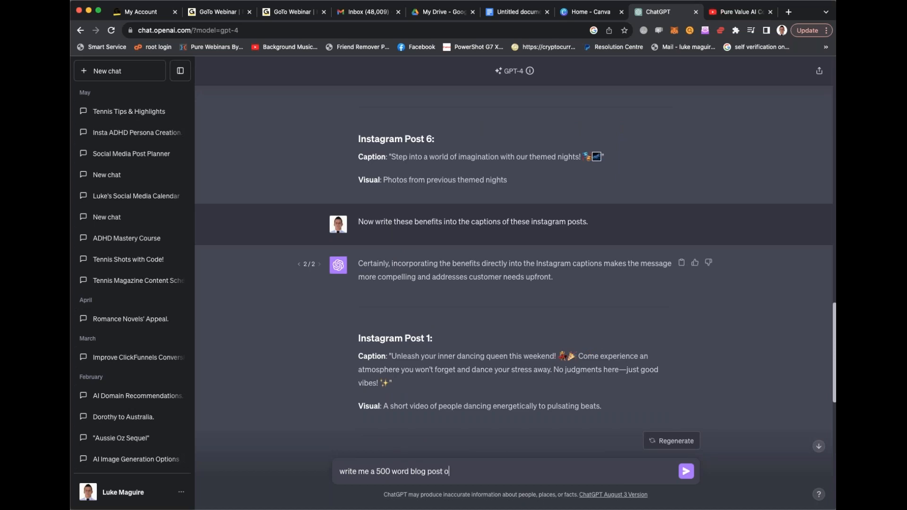
{"action": "type", "text": "n the current state of sydney"}
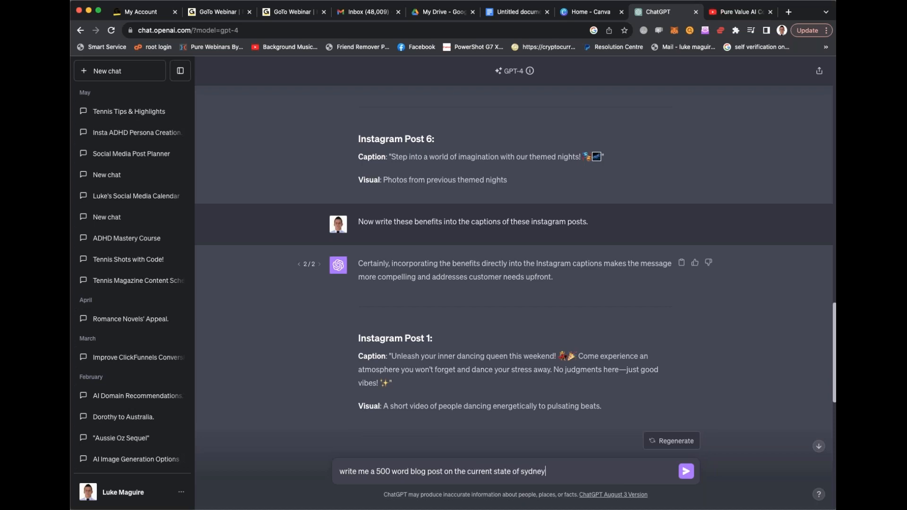
{"action": "type", "text": " nightlife"}
- Finish the message with "the current state of sydney nightlife", send it, and follow the generated blog post
{"action": "key", "text": "Return"}
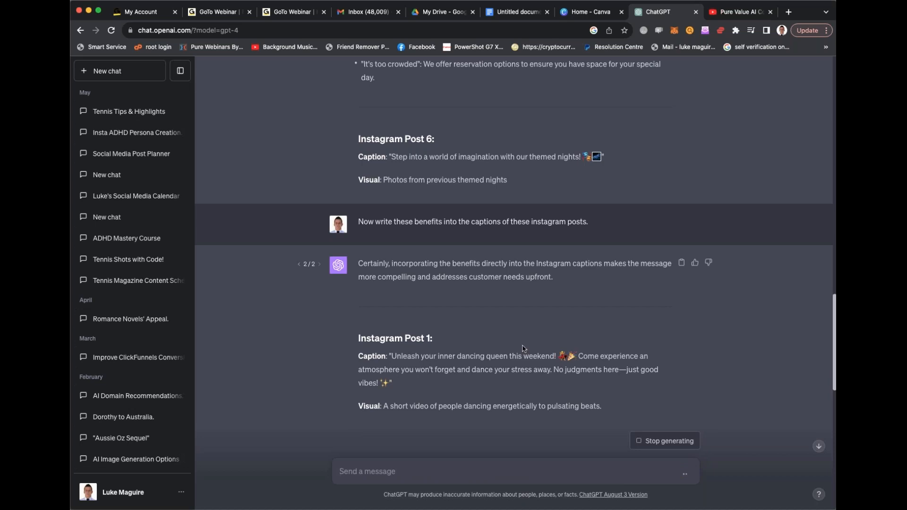
{"action": "scroll", "coordinate": [524, 348], "scroll_direction": "down", "scroll_amount": 15}
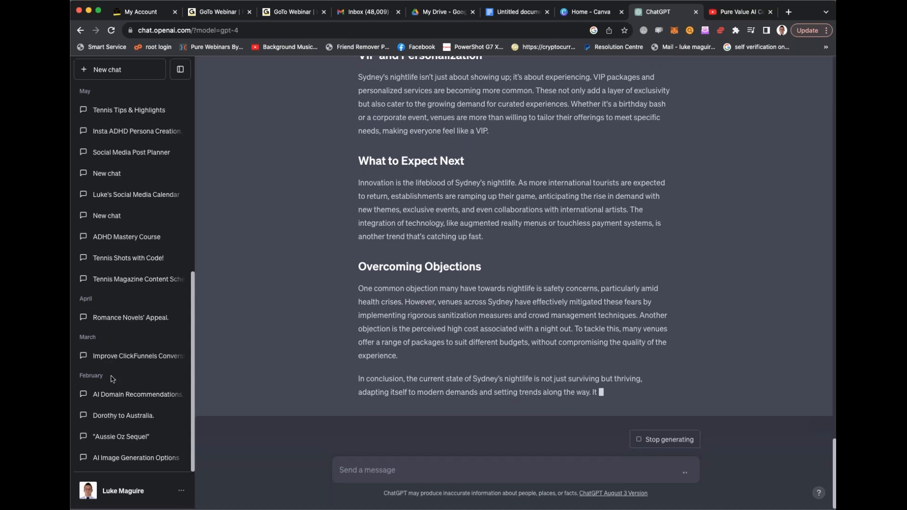
- Review the references listed at the end of the generated blog post
{"action": "left_click", "coordinate": [132, 492]}
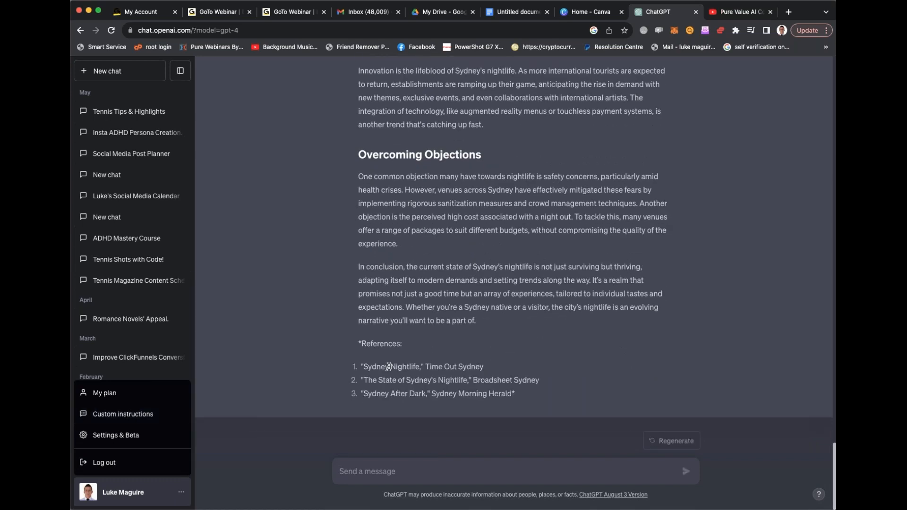
{"action": "left_click_drag", "start_coordinate": [368, 367], "coordinate": [529, 401]}
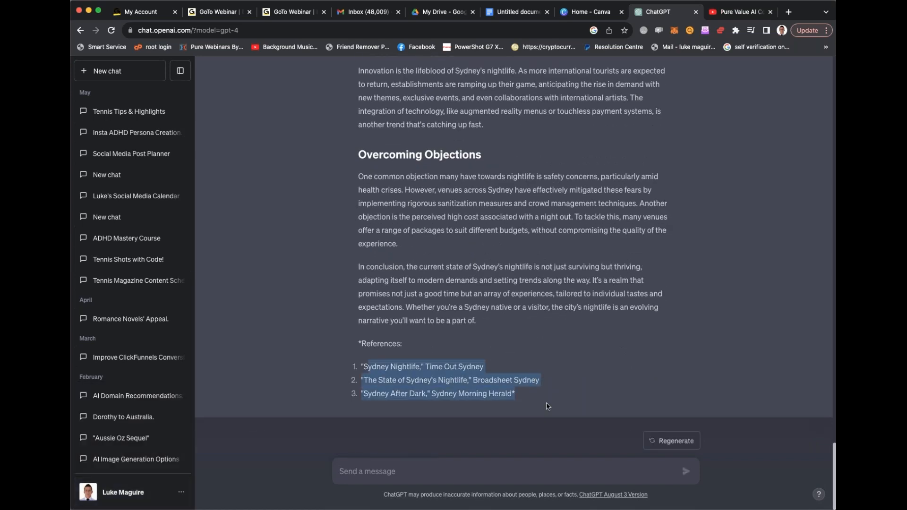
{"action": "left_click", "coordinate": [399, 377]}
{"action": "left_click_drag", "start_coordinate": [361, 367], "coordinate": [554, 400]}
- Examine the available beta features in the settings, reading the Advanced data analysis description, and close the settings
{"action": "left_click", "coordinate": [112, 499]}
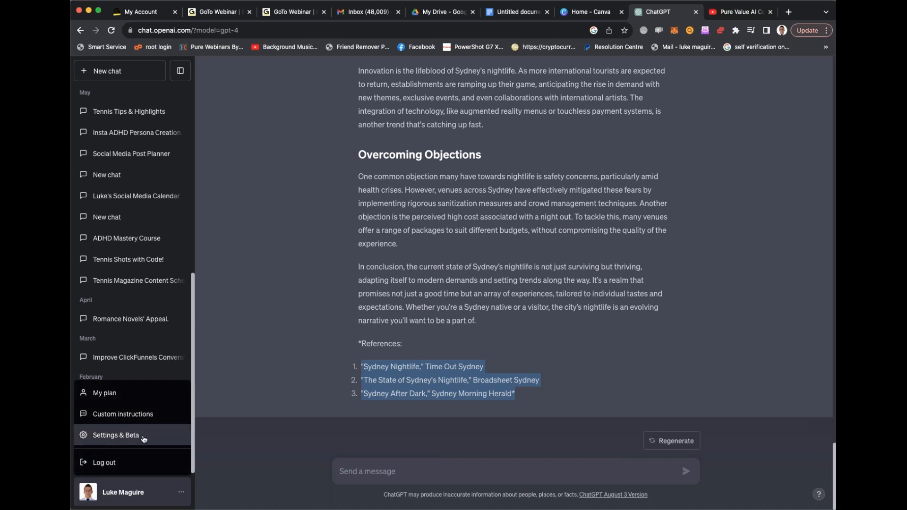
{"action": "left_click", "coordinate": [123, 441]}
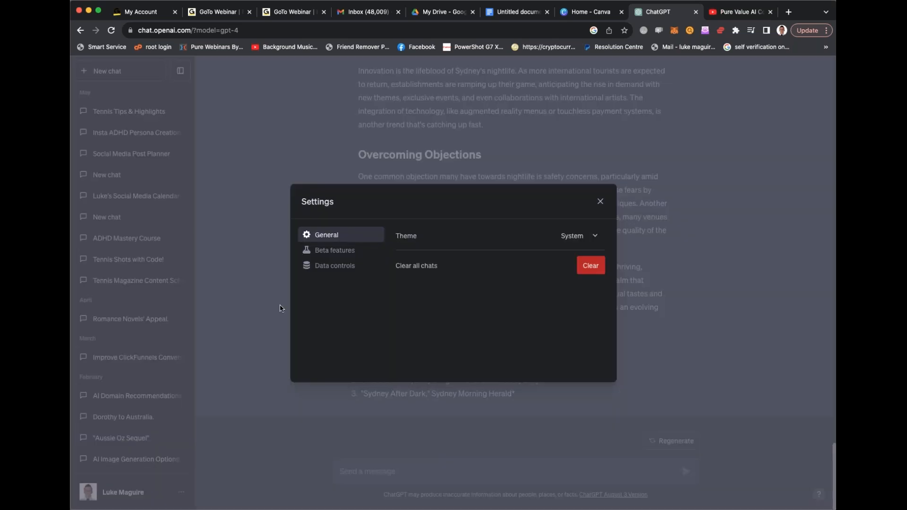
{"action": "left_click", "coordinate": [339, 255]}
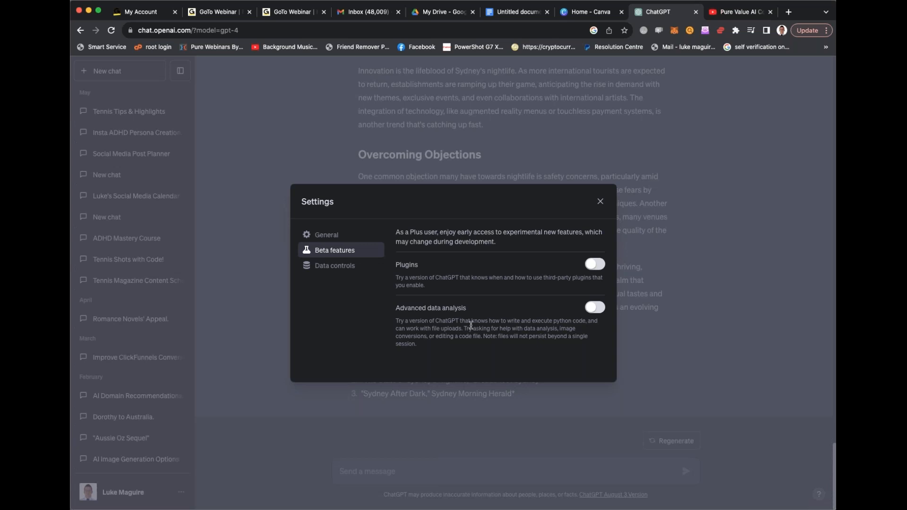
{"action": "left_click_drag", "start_coordinate": [398, 322], "coordinate": [545, 329]}
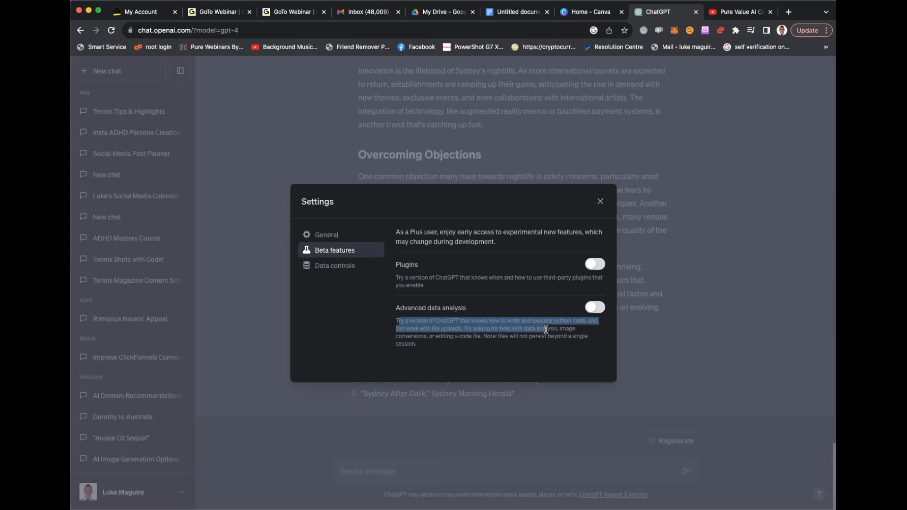
{"action": "left_click", "coordinate": [544, 323]}
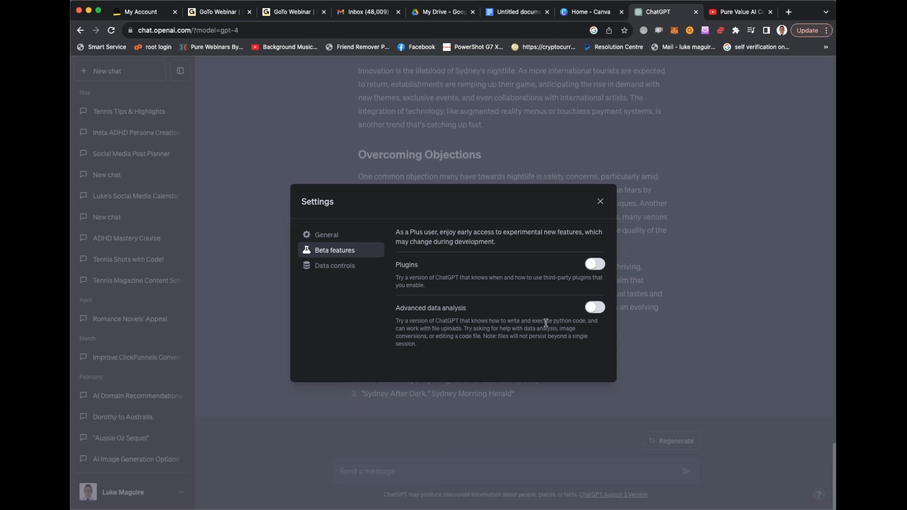
{"action": "left_click", "coordinate": [599, 202]}
- Enable the Plugins beta feature in the settings and start a new chat
{"action": "left_click", "coordinate": [113, 495]}
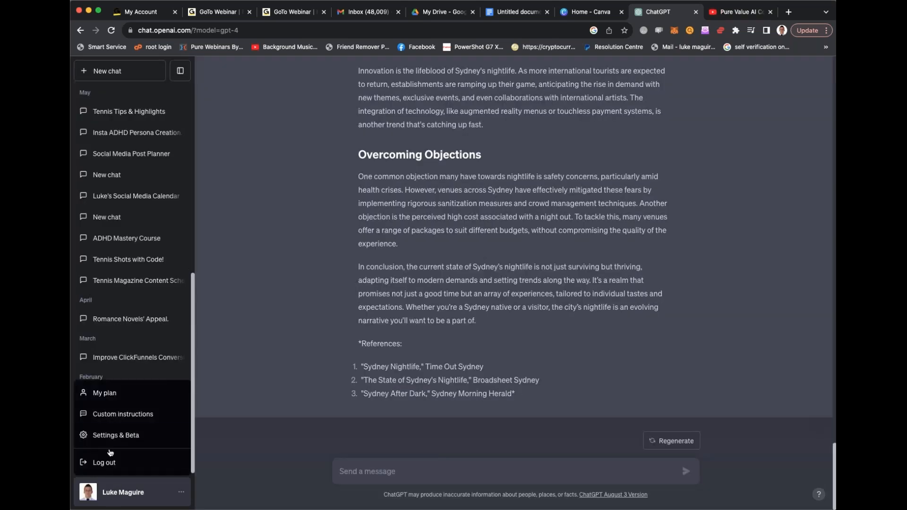
{"action": "left_click", "coordinate": [114, 435]}
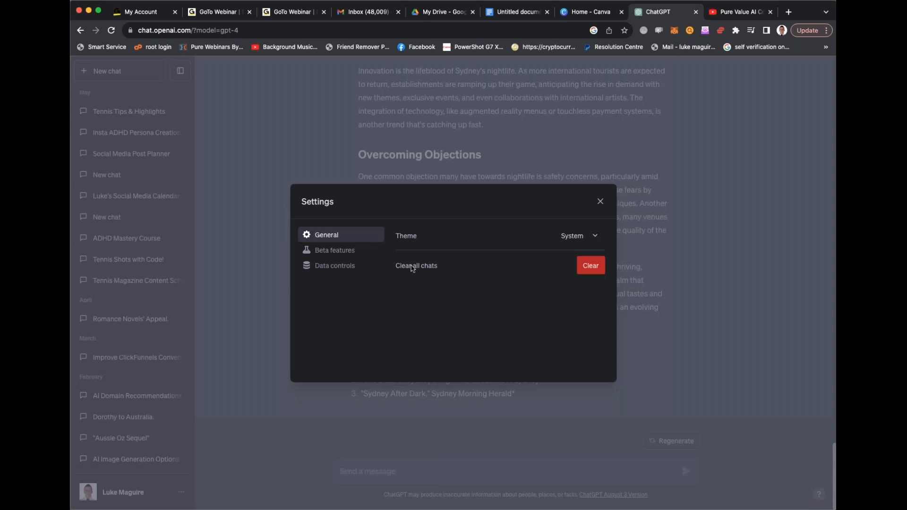
{"action": "left_click", "coordinate": [339, 251]}
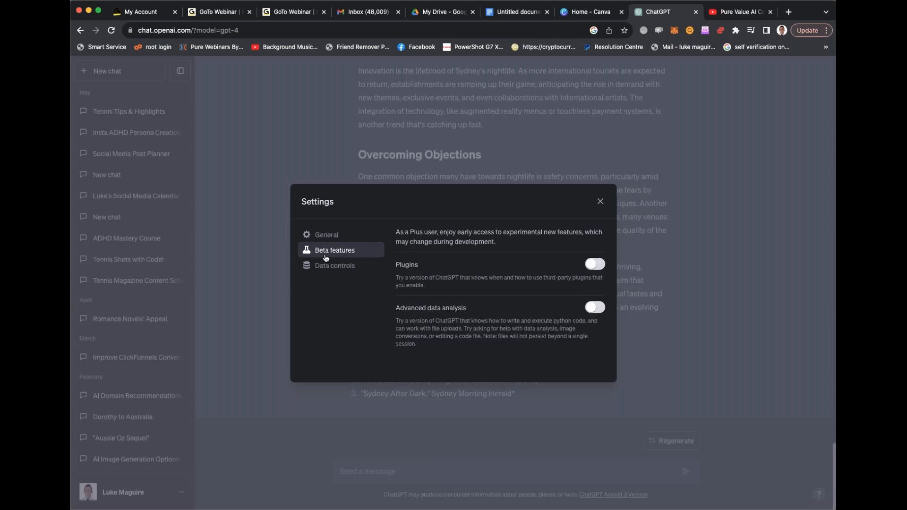
{"action": "left_click", "coordinate": [594, 266]}
{"action": "left_click", "coordinate": [599, 202]}
{"action": "scroll", "coordinate": [600, 202], "scroll_direction": "up", "scroll_amount": 15}
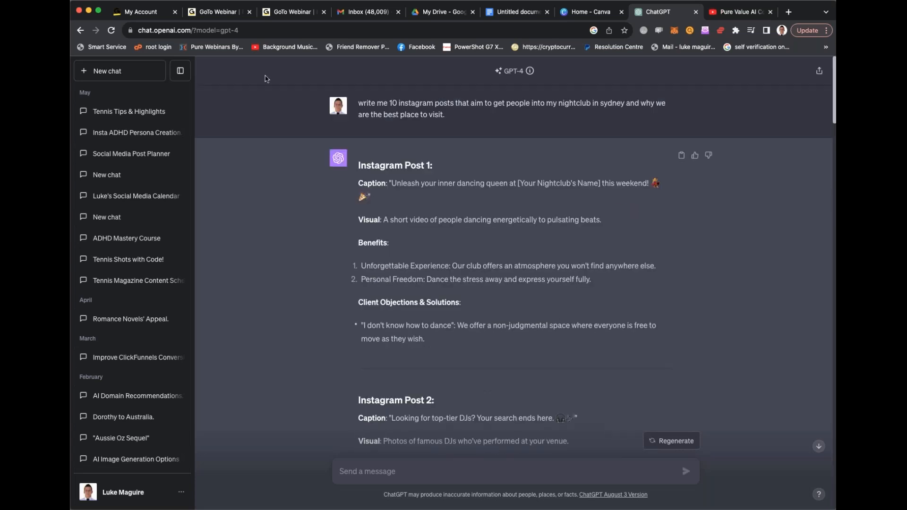
{"action": "left_click", "coordinate": [127, 71]}
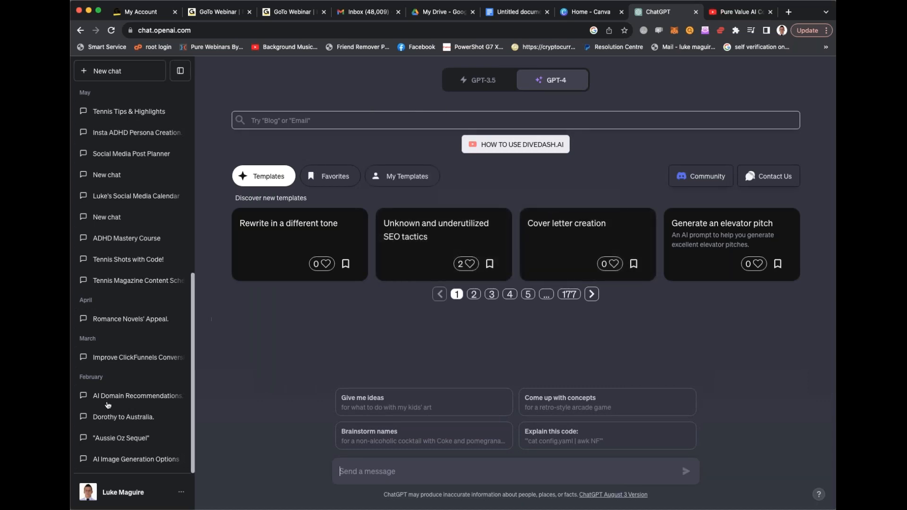
- Reopen the beta features settings and read the description of the Plugins option
{"action": "scroll", "coordinate": [107, 412], "scroll_direction": "down", "scroll_amount": 2}
{"action": "left_click", "coordinate": [124, 489]}
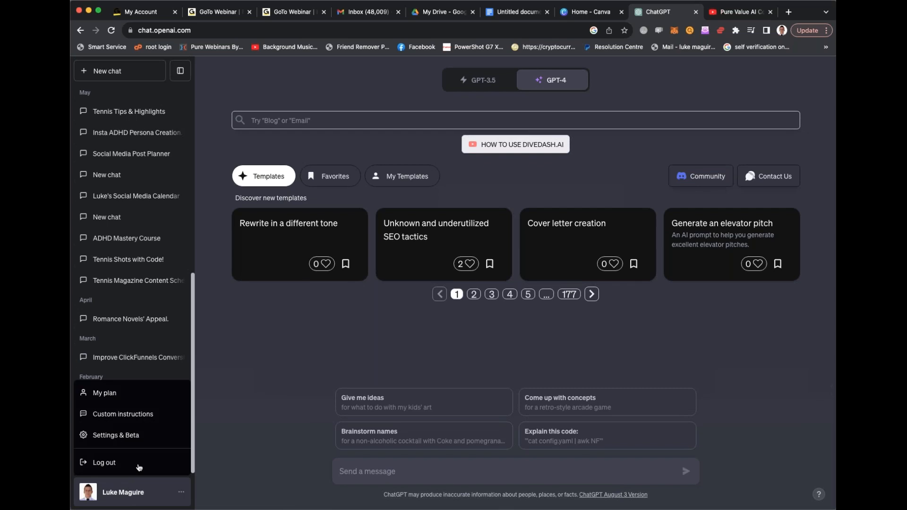
{"action": "left_click", "coordinate": [141, 436]}
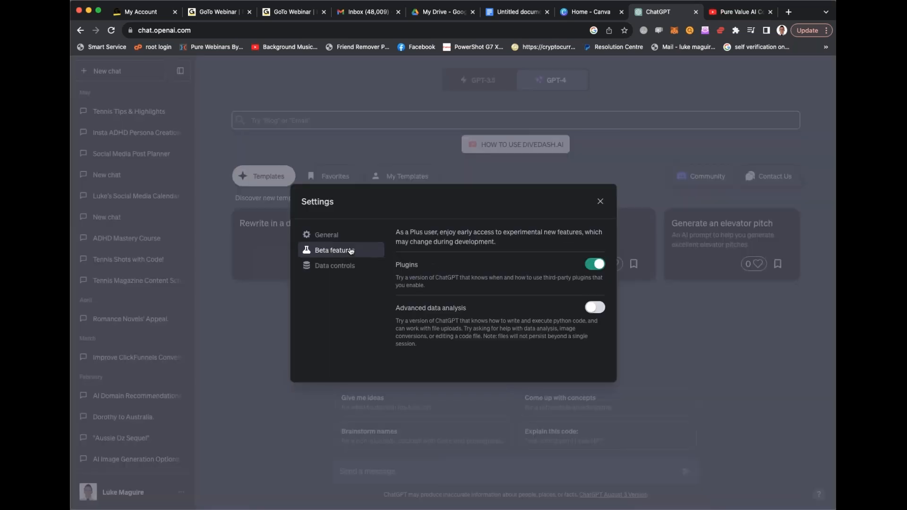
{"action": "triple_click", "coordinate": [510, 277]}
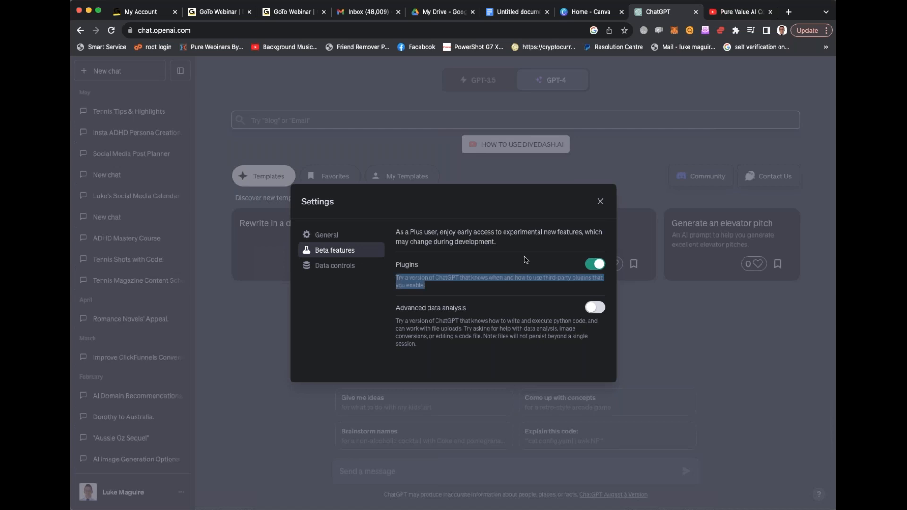
- Set the interface theme to Light in the general settings
{"action": "left_click", "coordinate": [345, 237]}
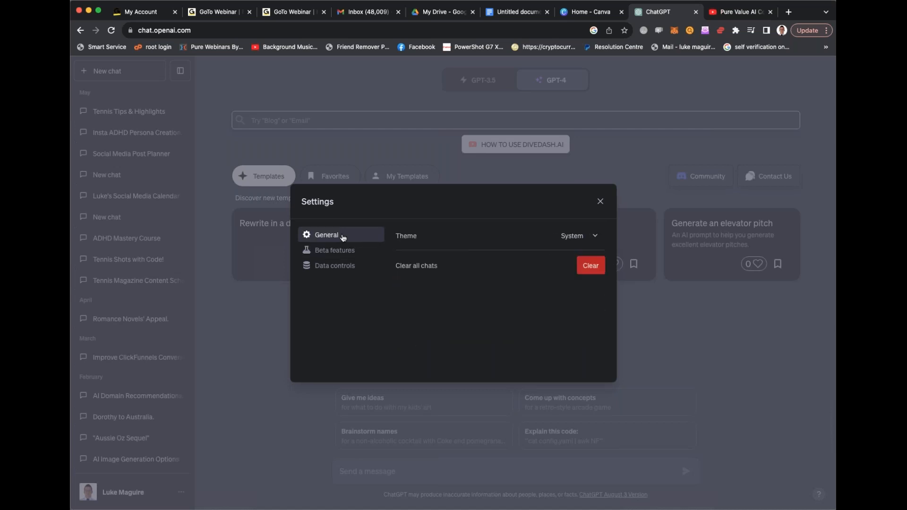
{"action": "left_click", "coordinate": [578, 236]}
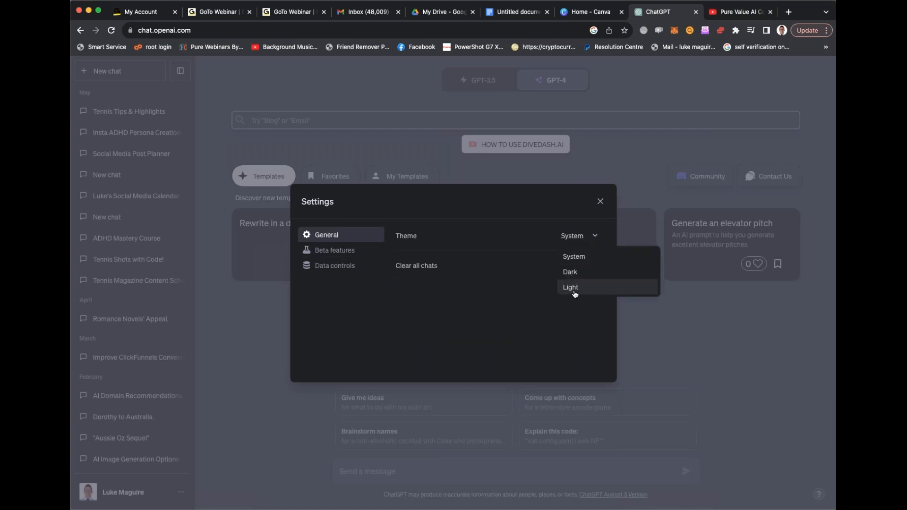
{"action": "left_click", "coordinate": [574, 289]}
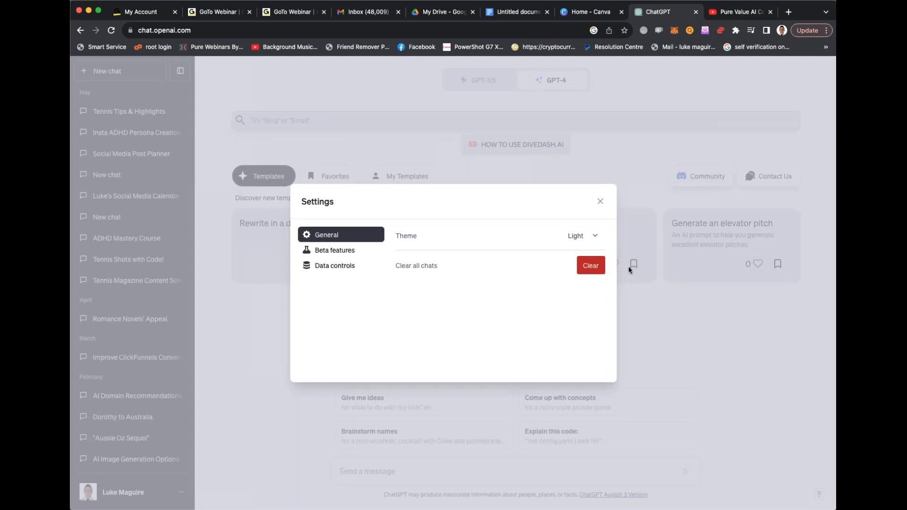
- Clear all chats with the deletion confirmed, check the beta features, and close the settings
{"action": "left_click", "coordinate": [601, 266]}
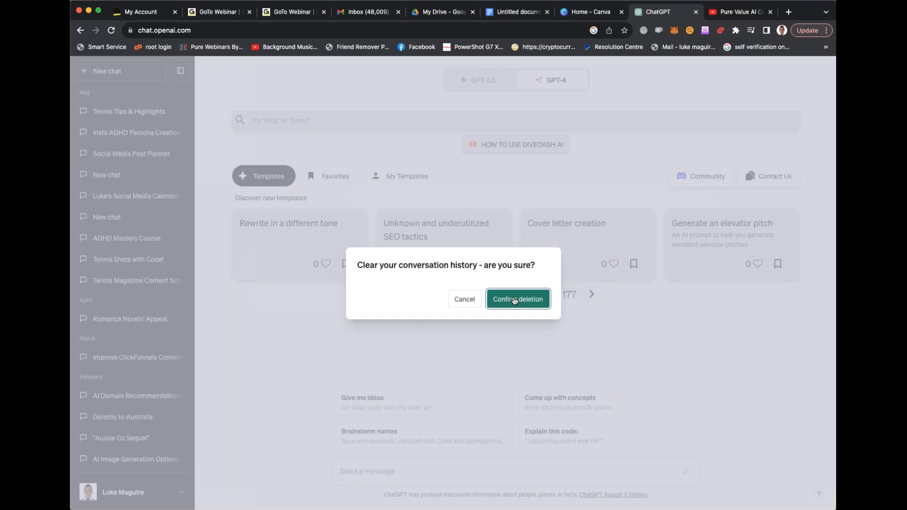
{"action": "left_click", "coordinate": [514, 300]}
{"action": "left_click", "coordinate": [335, 250]}
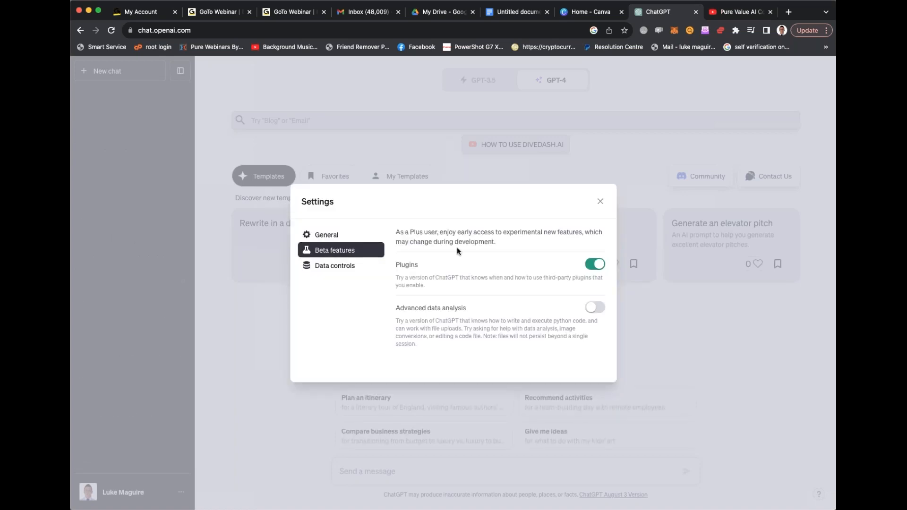
{"action": "left_click", "coordinate": [601, 202]}
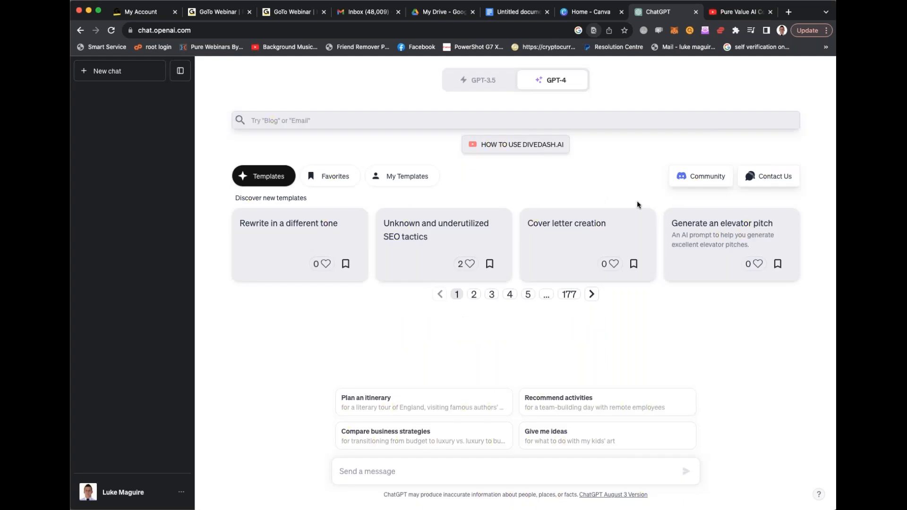
- Switch the GPT-4 model to Plugins mode and open the plugin store, accepting the About plugins notice
{"action": "scroll", "coordinate": [650, 322], "scroll_direction": "down", "scroll_amount": 1}
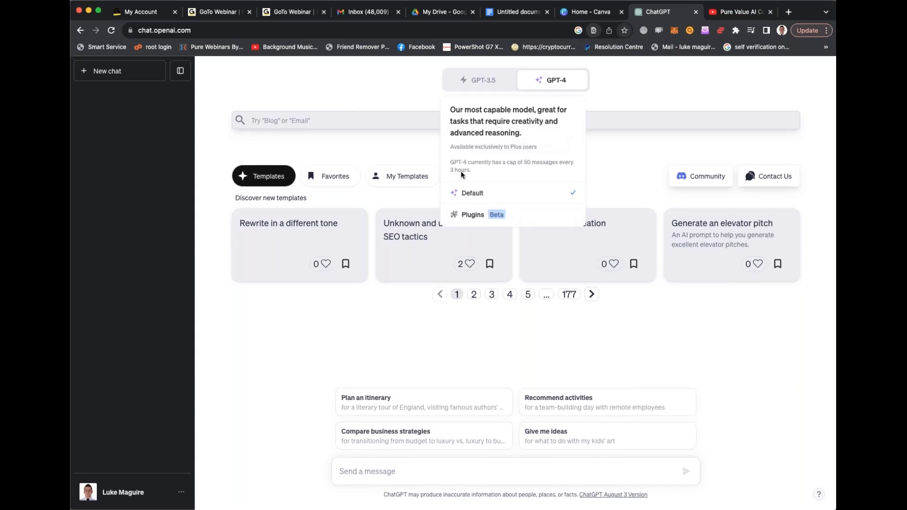
{"action": "left_click", "coordinate": [471, 214]}
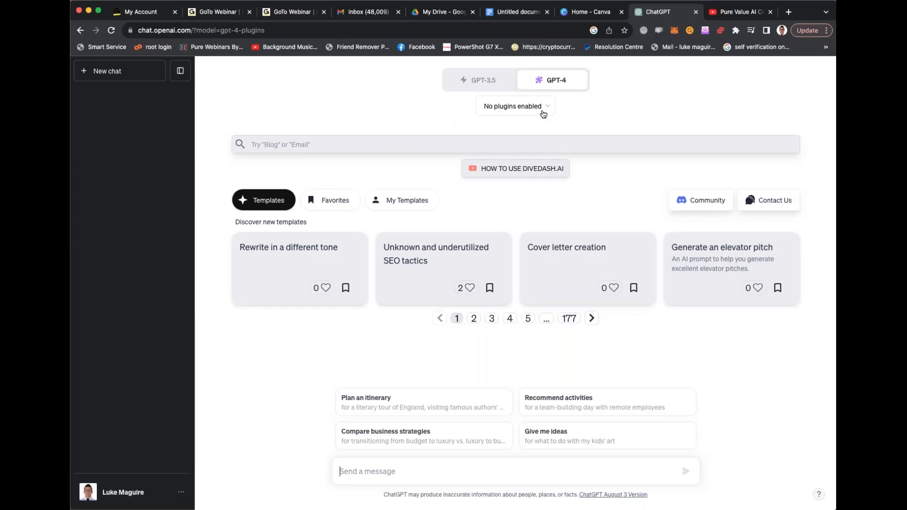
{"action": "left_click", "coordinate": [545, 110]}
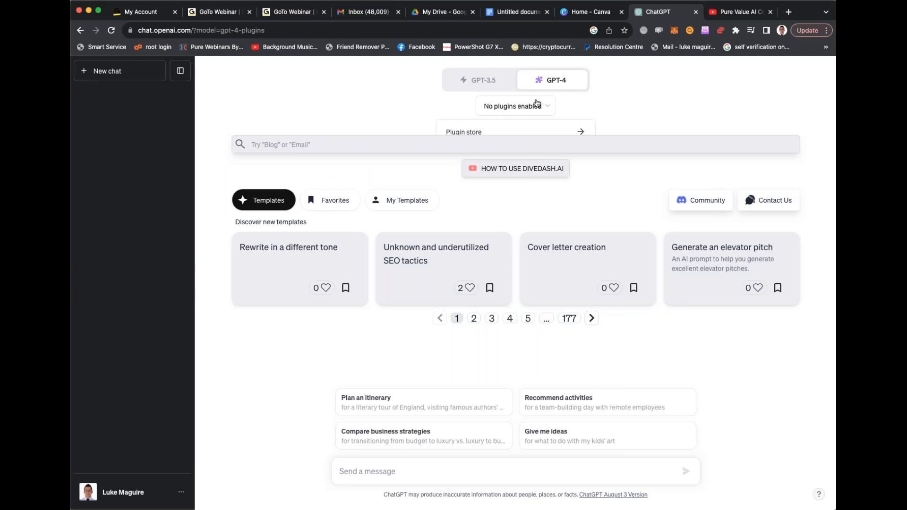
{"action": "left_click", "coordinate": [539, 131]}
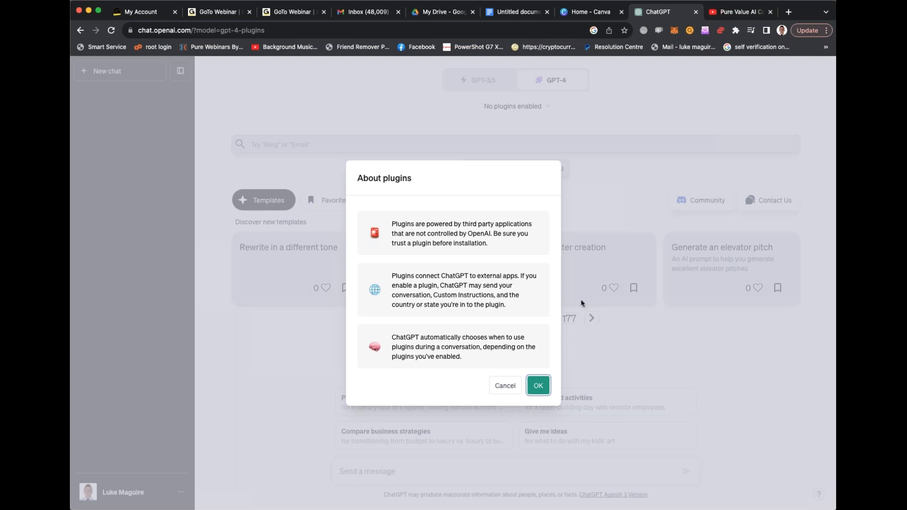
{"action": "left_click", "coordinate": [538, 386]}
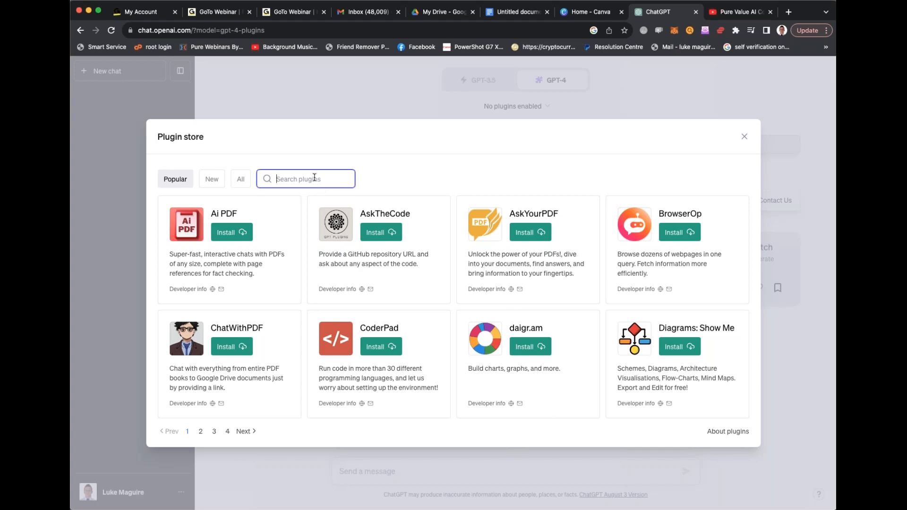
- Switch from the plugin store to Canva and open its templates page
{"action": "left_click", "coordinate": [434, 159]}
{"action": "left_click", "coordinate": [590, 11]}
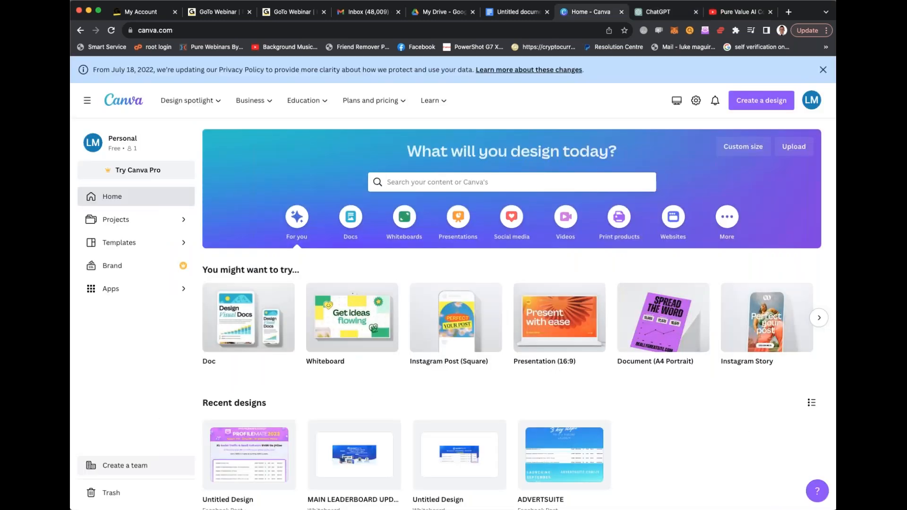
{"action": "scroll", "coordinate": [515, 312], "scroll_direction": "down", "scroll_amount": 2}
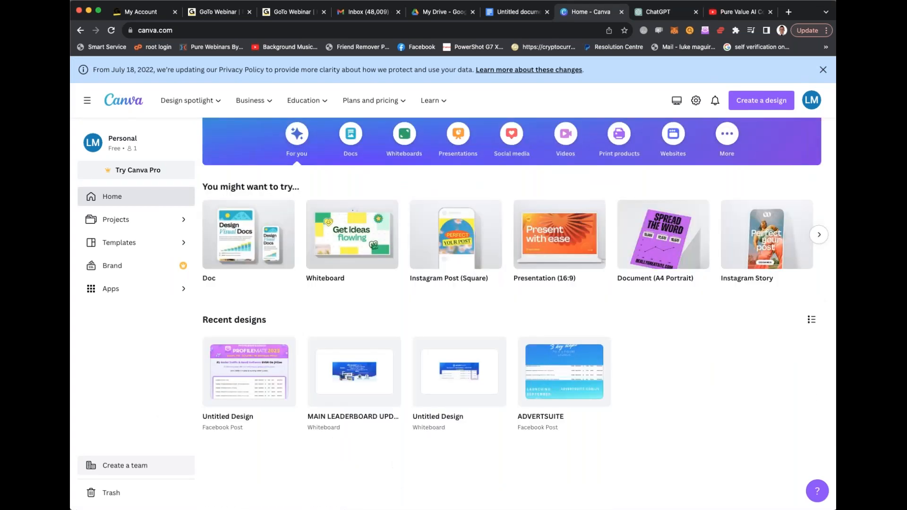
{"action": "scroll", "coordinate": [515, 312], "scroll_direction": "down", "scroll_amount": 1}
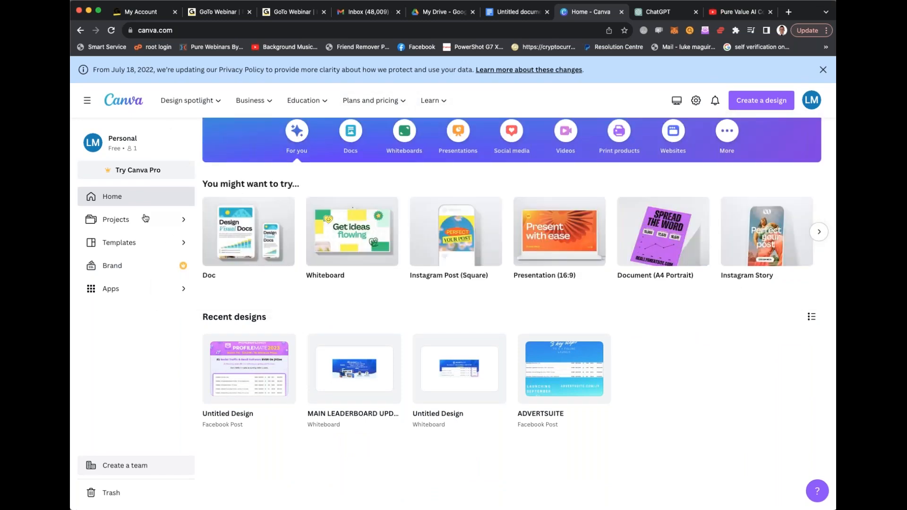
{"action": "left_click", "coordinate": [166, 243]}
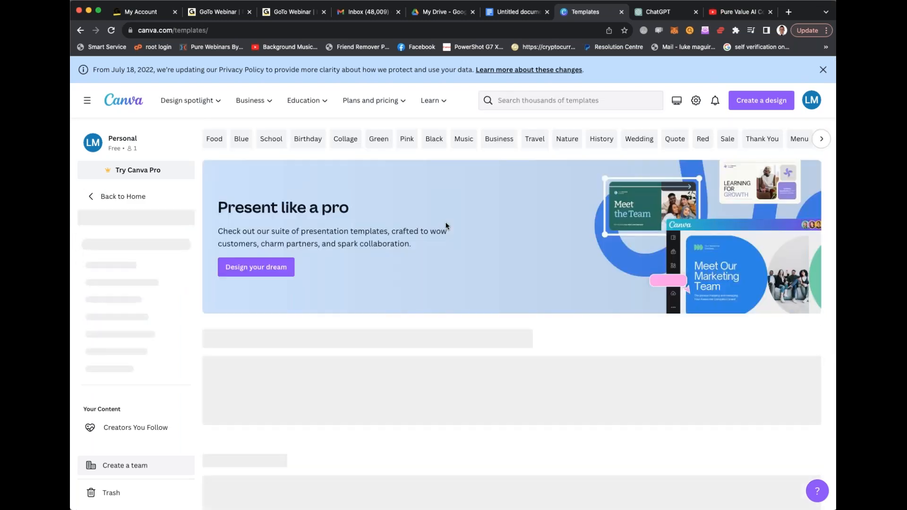
- Browse the template collections and open the Black Pink Bold and Simple Business Quote template among the Instagram posts
{"action": "scroll", "coordinate": [446, 226], "scroll_direction": "down", "scroll_amount": 5}
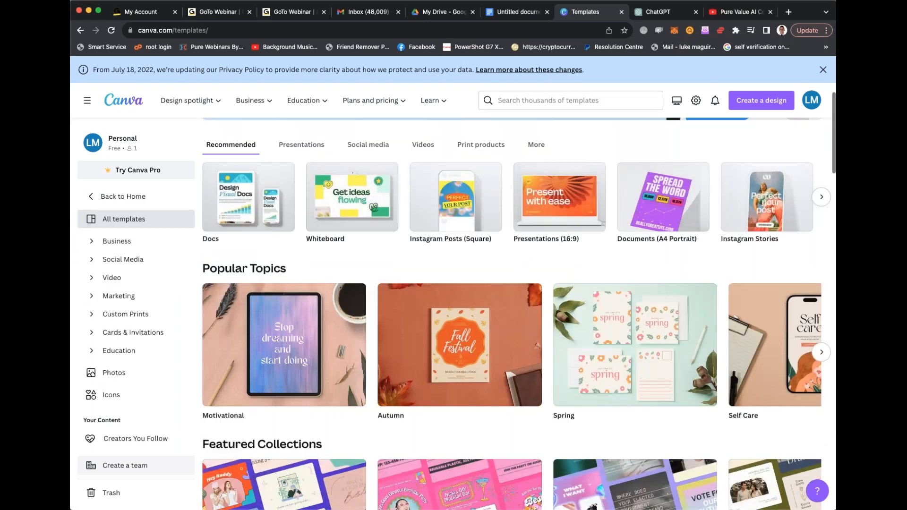
{"action": "scroll", "coordinate": [519, 307], "scroll_direction": "down", "scroll_amount": 3}
{"action": "scroll", "coordinate": [517, 312], "scroll_direction": "down", "scroll_amount": 2}
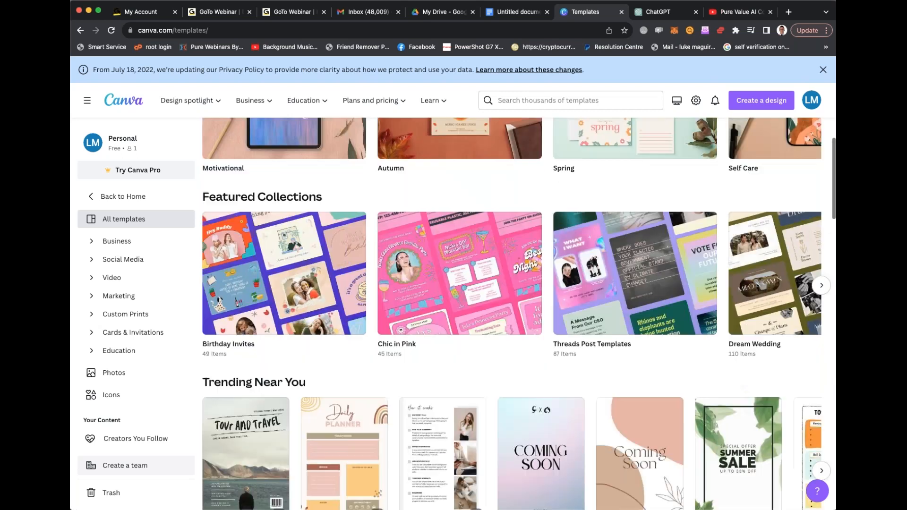
{"action": "scroll", "coordinate": [517, 312], "scroll_direction": "down", "scroll_amount": 8}
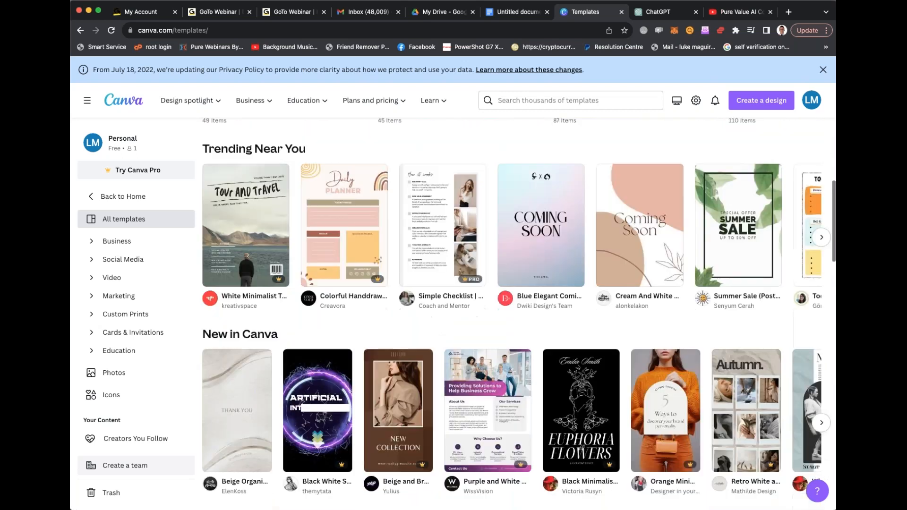
{"action": "scroll", "coordinate": [517, 312], "scroll_direction": "down", "scroll_amount": 2}
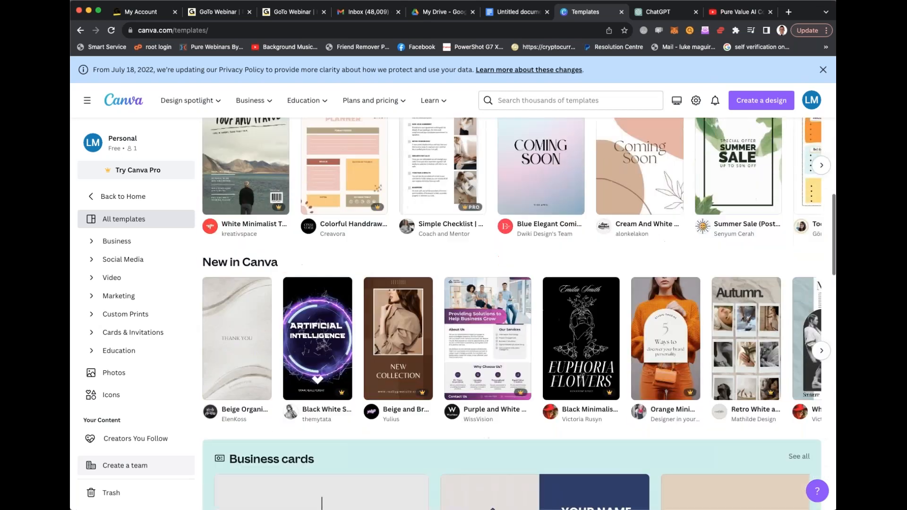
{"action": "scroll", "coordinate": [517, 311], "scroll_direction": "down", "scroll_amount": 2}
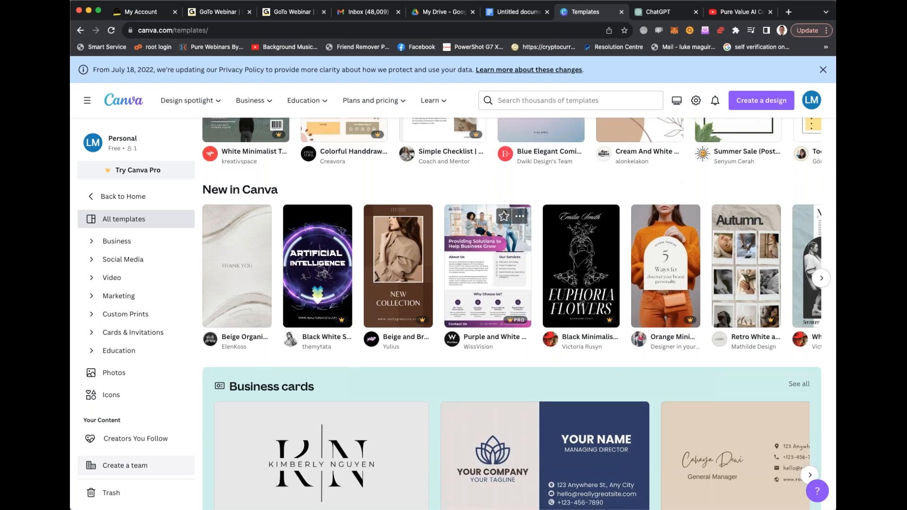
{"action": "scroll", "coordinate": [451, 284], "scroll_direction": "down", "scroll_amount": 11}
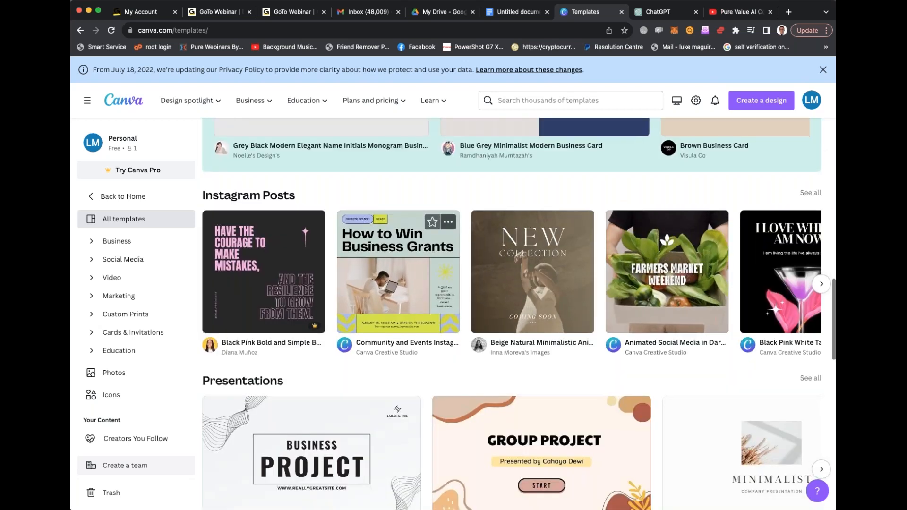
{"action": "scroll", "coordinate": [398, 220], "scroll_direction": "down", "scroll_amount": 3}
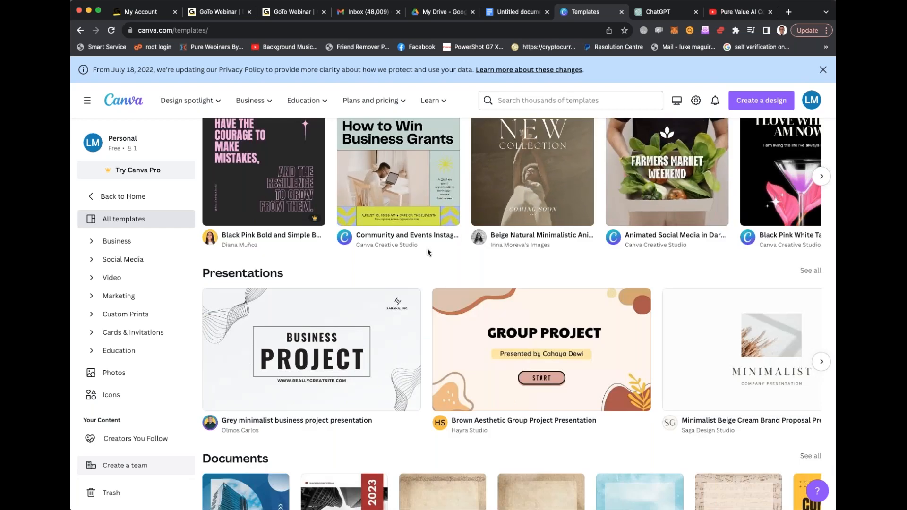
{"action": "scroll", "coordinate": [267, 352], "scroll_direction": "up", "scroll_amount": 5}
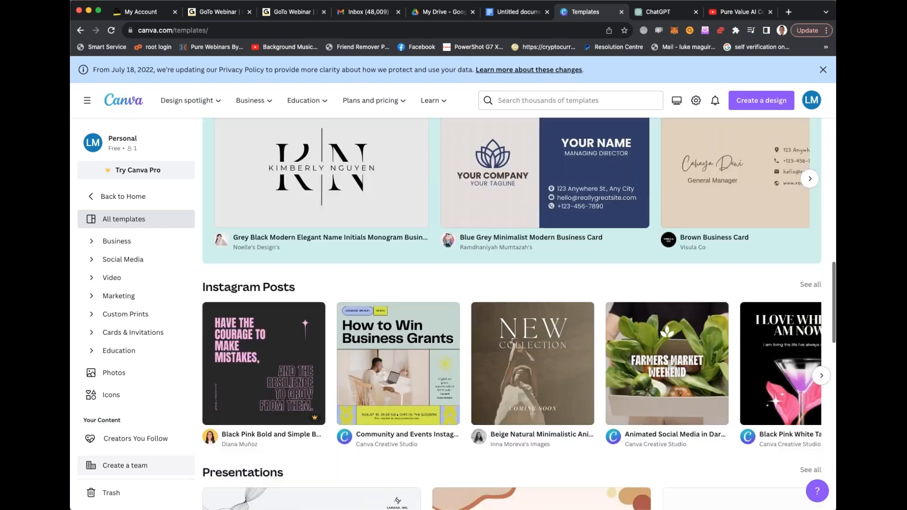
{"action": "left_click", "coordinate": [267, 352]}
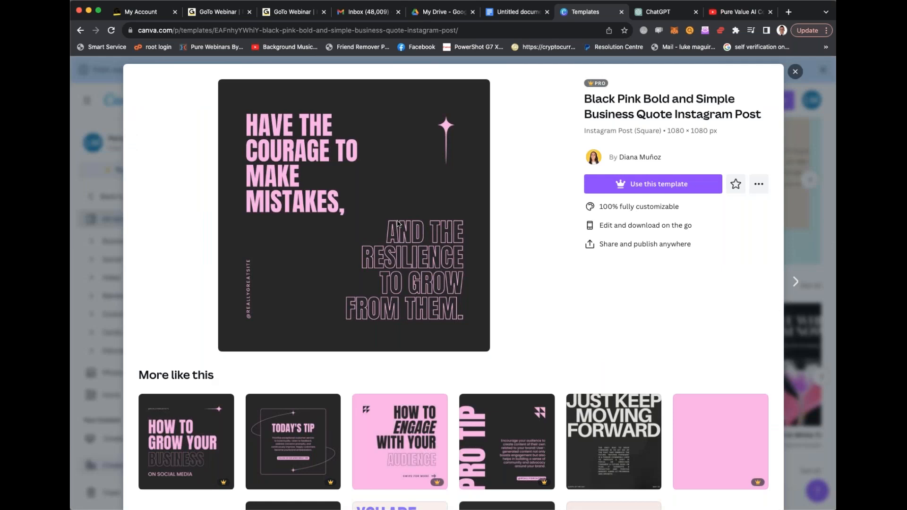
- Choose to use this template and start the 30-day Canva Pro trial on the Monthly plan, continuing to the payment method
{"action": "left_click", "coordinate": [657, 185]}
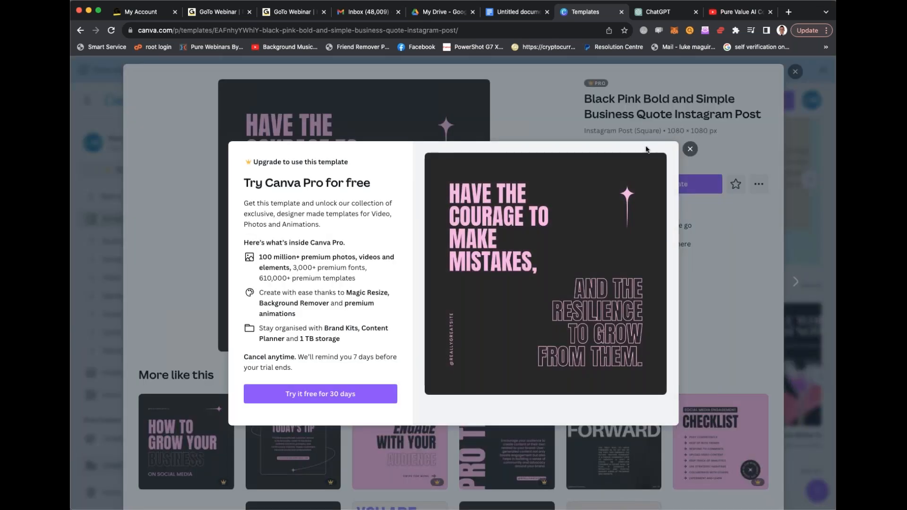
{"action": "left_click", "coordinate": [330, 395]}
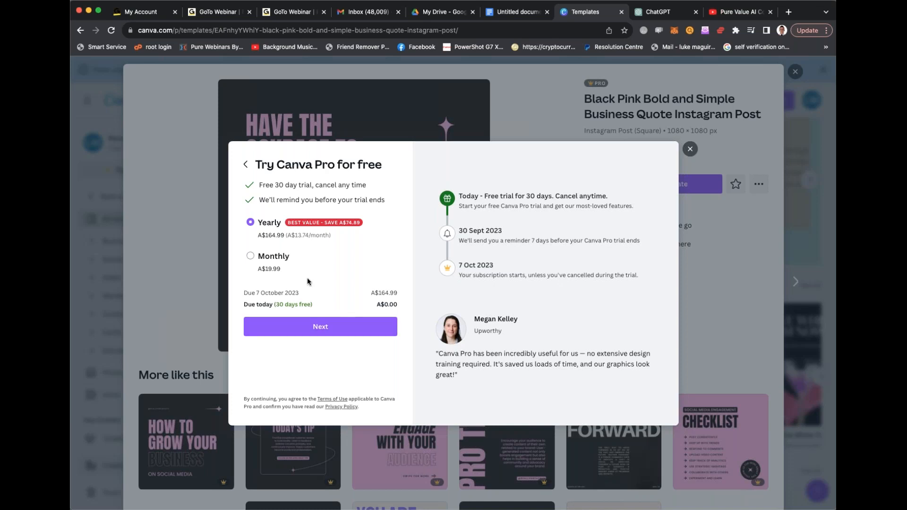
{"action": "left_click", "coordinate": [251, 256]}
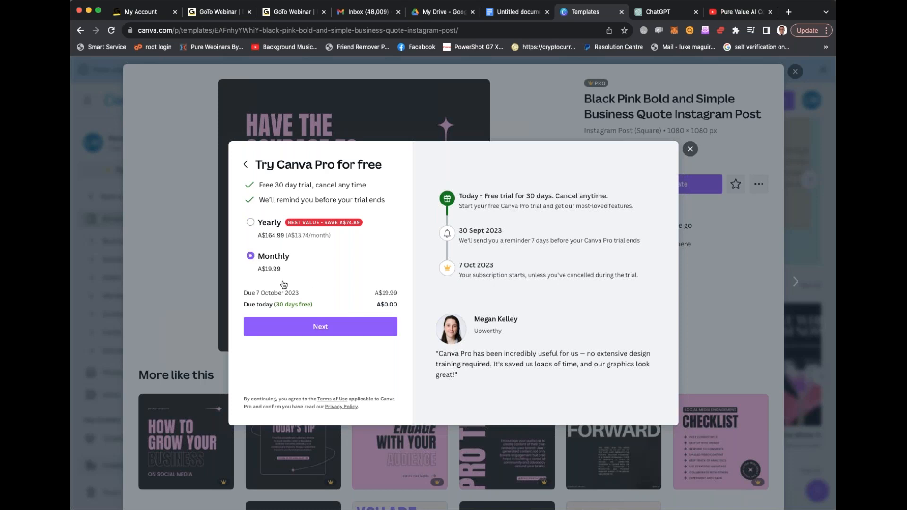
{"action": "left_click", "coordinate": [343, 329]}
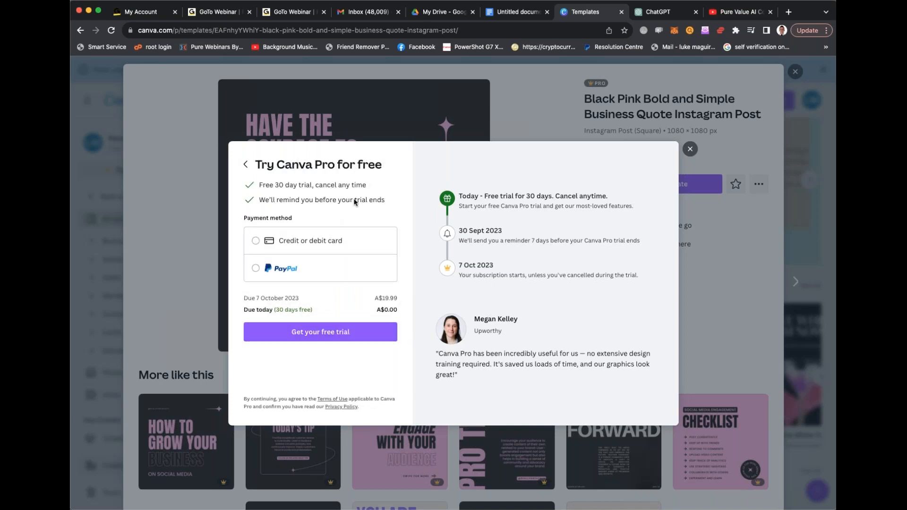
{"action": "key", "text": "super+w"}
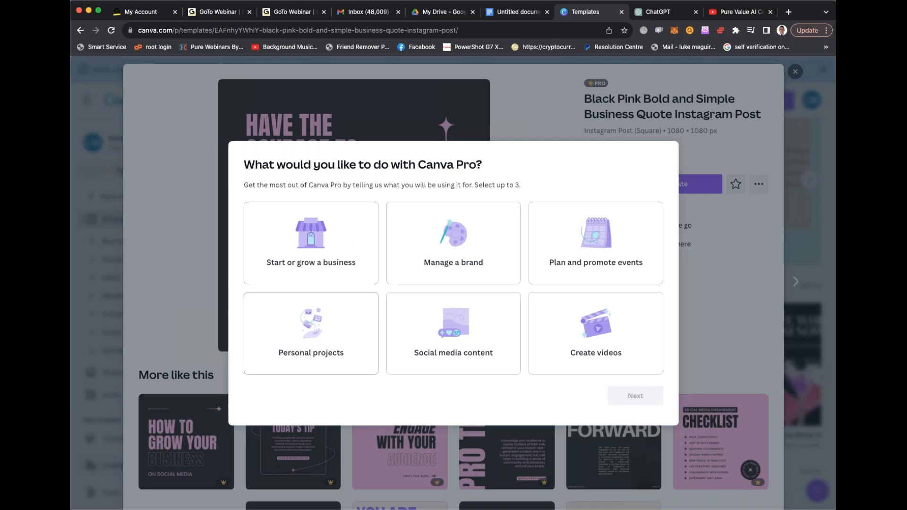
- Choose Social media content as the Canva Pro purpose, and dismiss the Content Planner setup and 10th birthday offers
{"action": "left_click", "coordinate": [495, 314]}
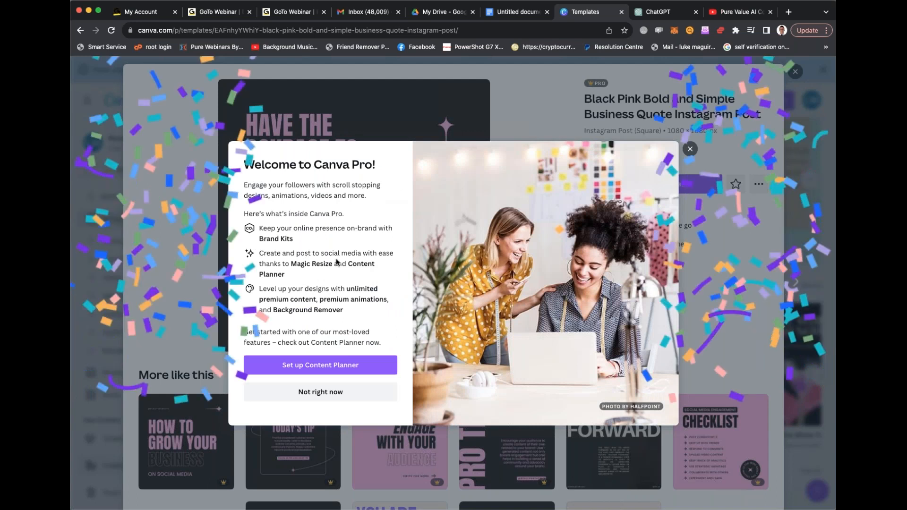
{"action": "left_click", "coordinate": [342, 392]}
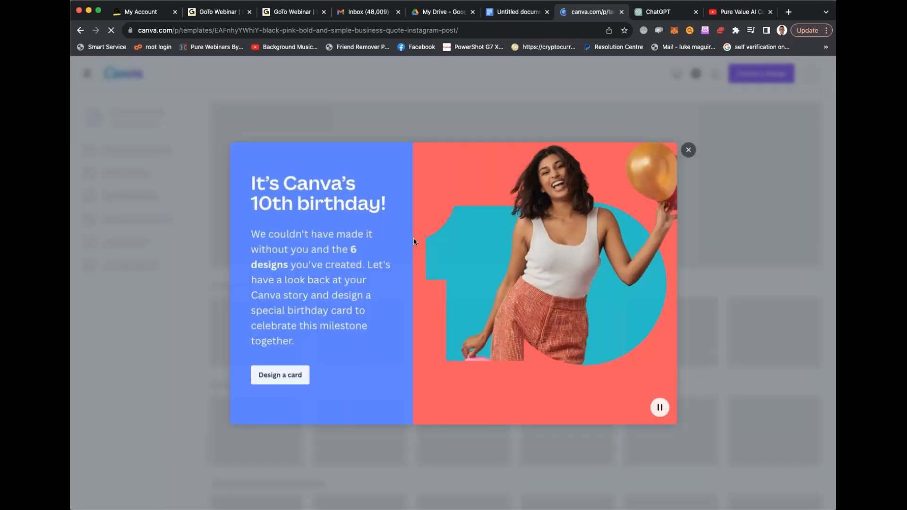
{"action": "left_click", "coordinate": [686, 149]}
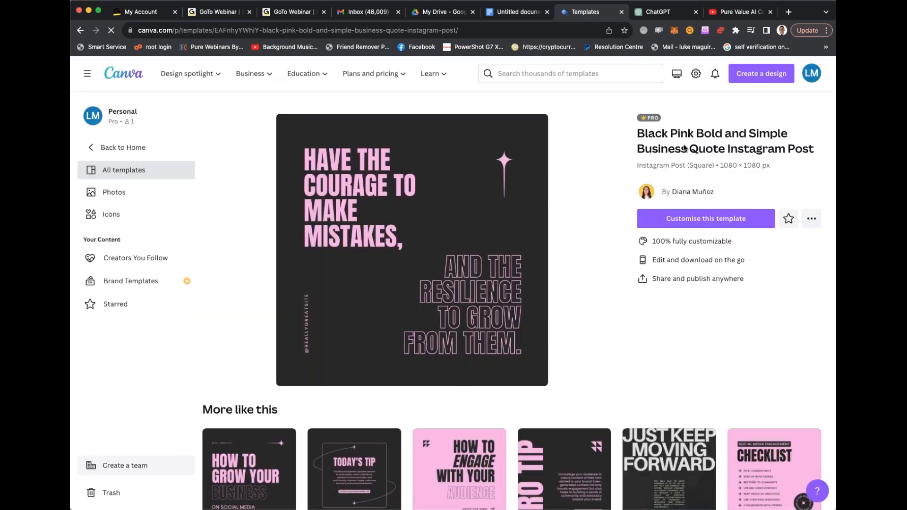
- Open the template for customising and replace its solid pink heading with the presenter's full name followed by "LOVES HIS WEBINAR AUDIENCE!"
{"action": "left_click", "coordinate": [715, 224]}
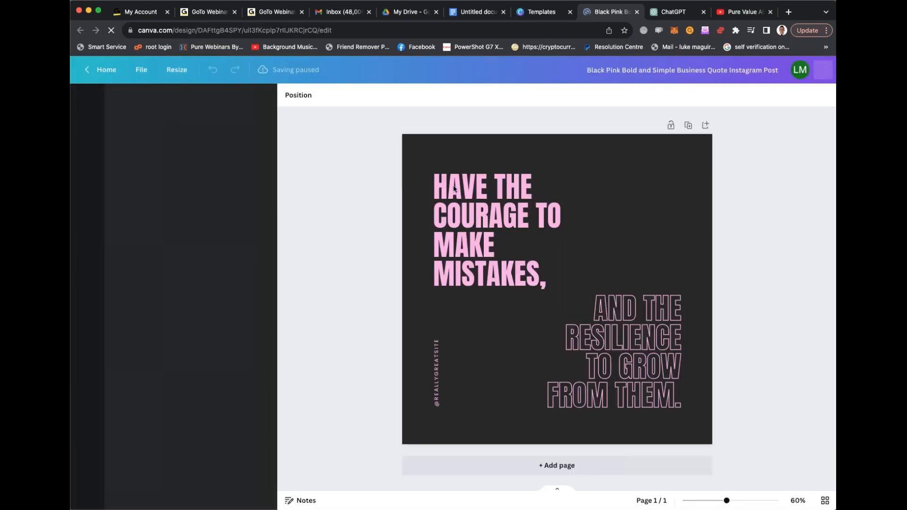
{"action": "left_click", "coordinate": [443, 189]}
{"action": "left_click_drag", "start_coordinate": [435, 184], "coordinate": [444, 182]}
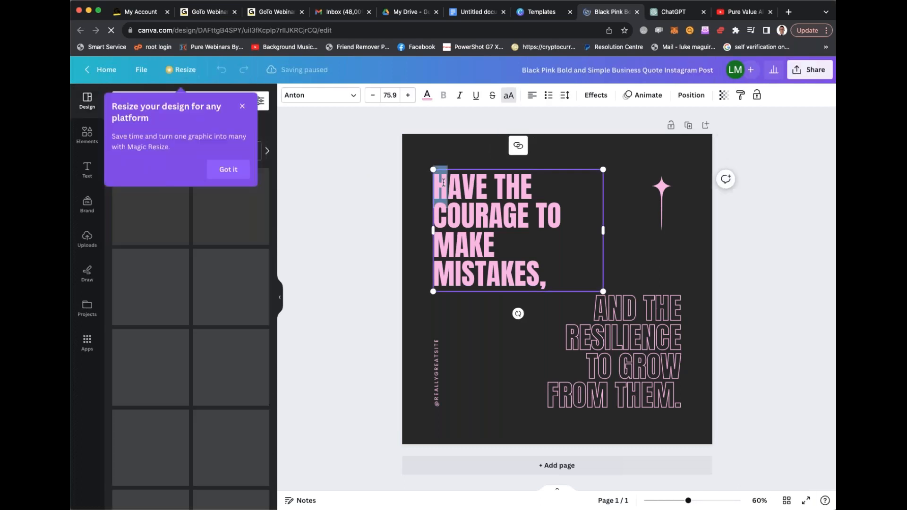
{"action": "left_click_drag", "start_coordinate": [546, 275], "coordinate": [438, 184]}
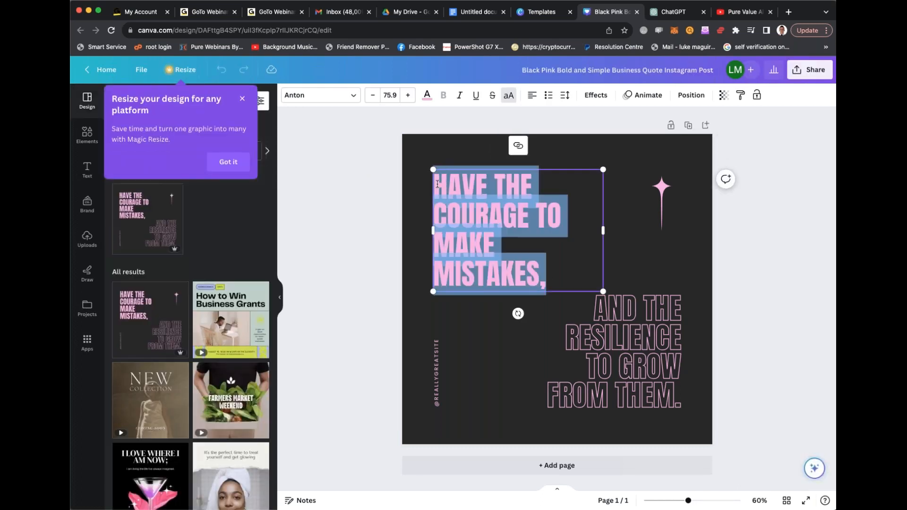
{"action": "type", "text": "LUKE MAGUIRE"}
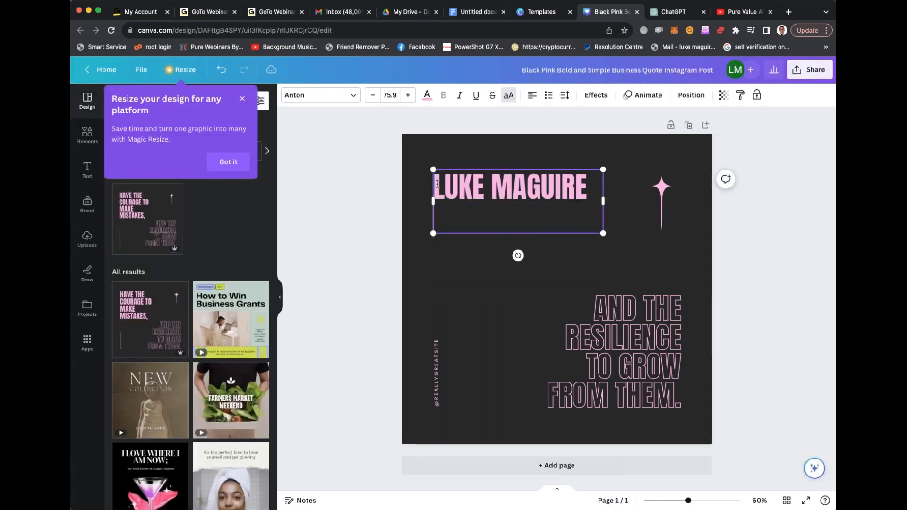
{"action": "type", "text": " LOVES HIS WEBIN"}
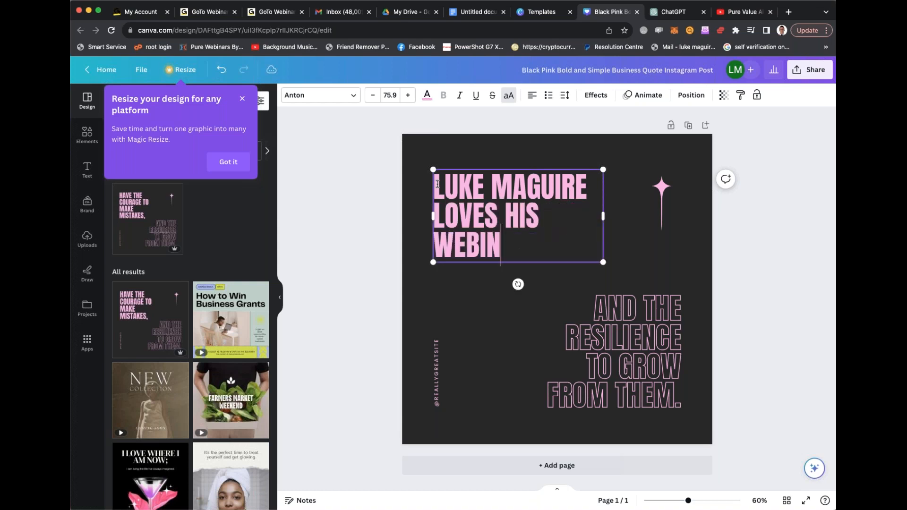
{"action": "type", "text": "AR AUDIENCE!"}
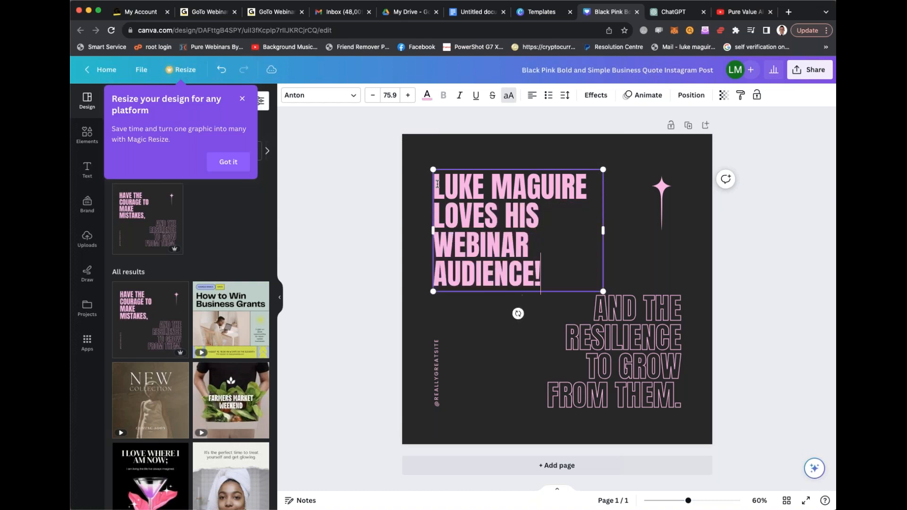
- Replace the outlined lower text with "AND I HOPE YOU GET A LOT OUT OF THIS LIKE I DO!"
{"action": "left_click", "coordinate": [603, 323]}
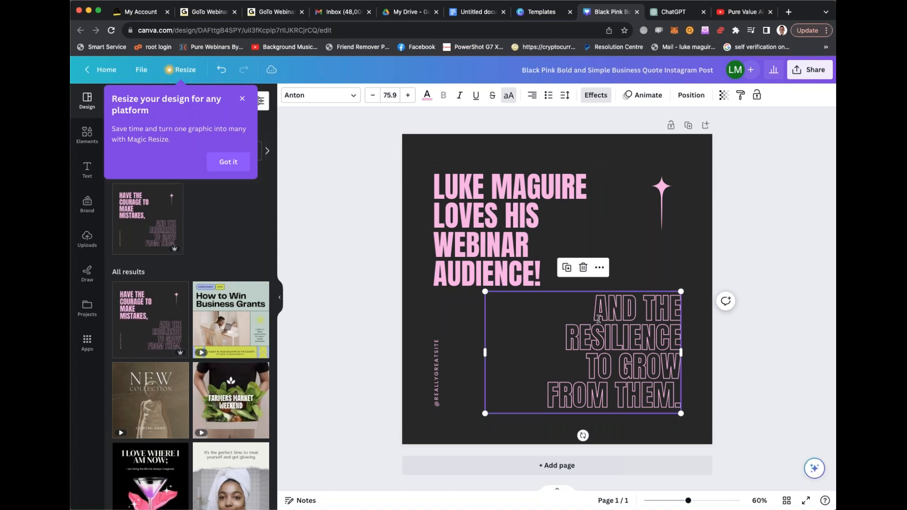
{"action": "left_click", "coordinate": [597, 308]}
{"action": "key", "text": "BackSpace"}
{"action": "type", "text": "AND I HOE"}
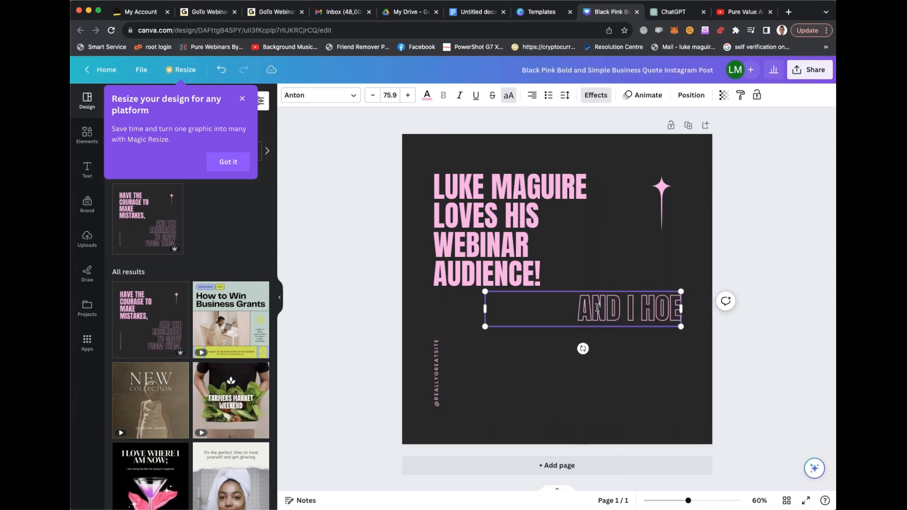
{"action": "key", "text": "BackSpace"}
{"action": "type", "text": "PE YOU"}
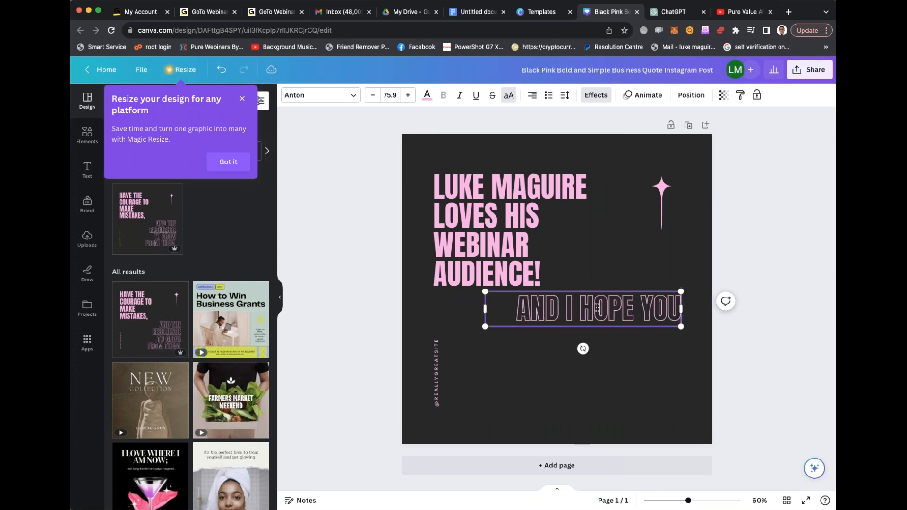
{"action": "type", "text": " GET A LOT OUT O"}
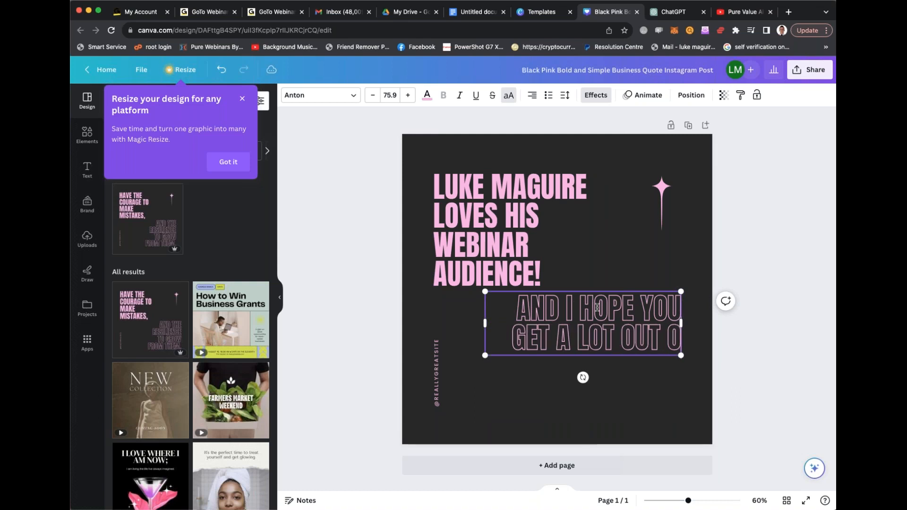
{"action": "type", "text": "F THIS LIKE I DO!"}
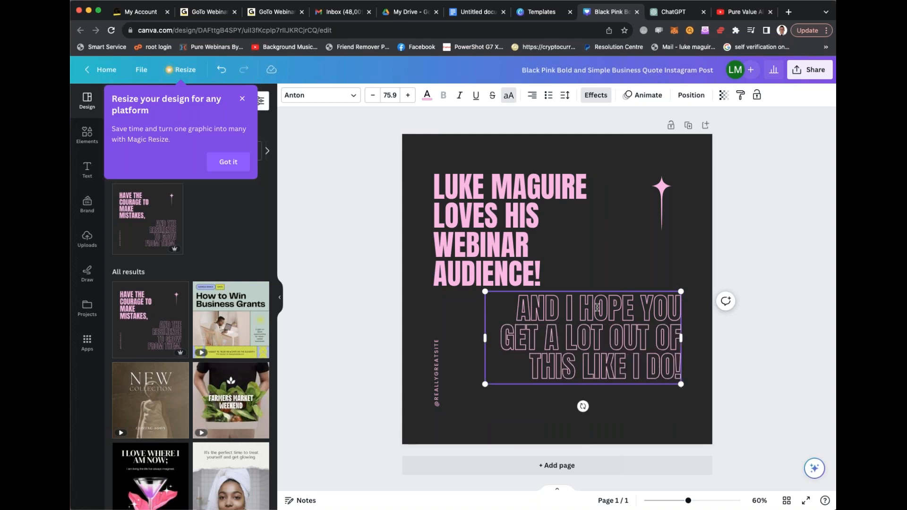
- Recolour the whole upper heading with the dark blue-violet swatch from the default solid colours
{"action": "left_click", "coordinate": [594, 253]}
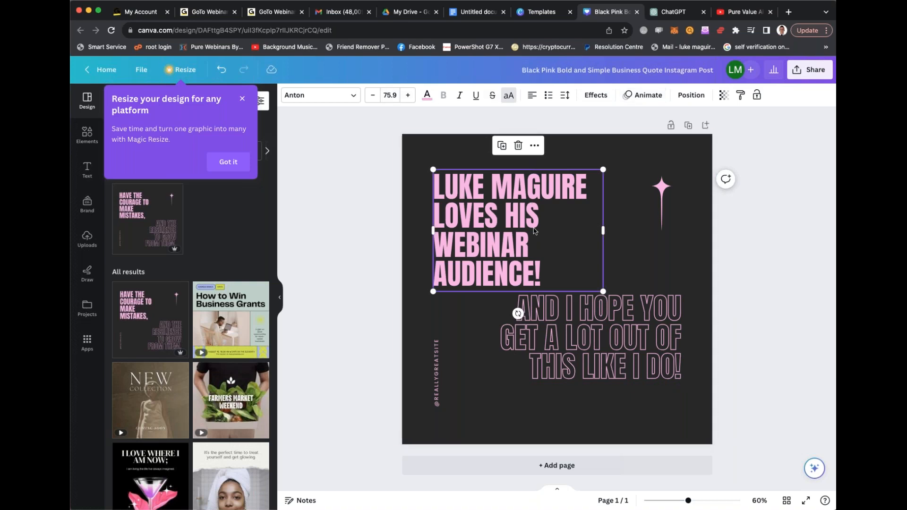
{"action": "double_click", "coordinate": [519, 219]}
{"action": "left_click", "coordinate": [427, 95]}
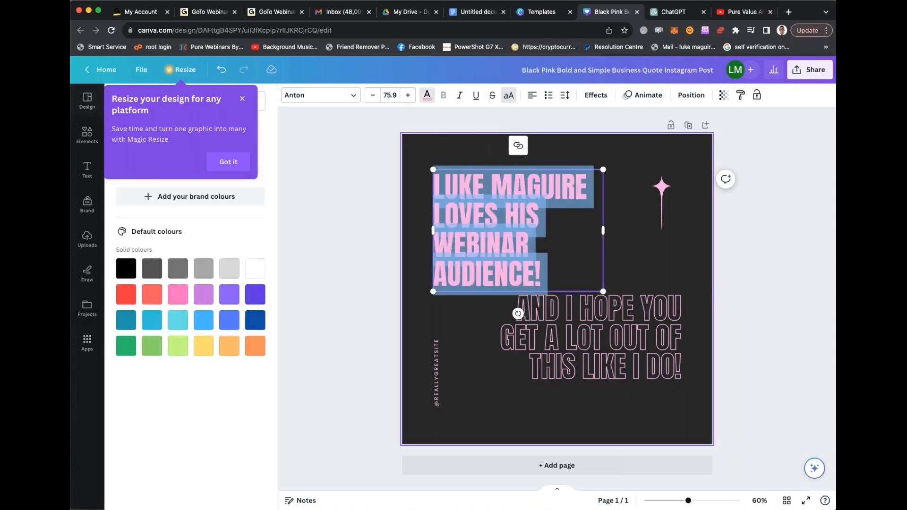
{"action": "left_click", "coordinate": [255, 294]}
{"action": "left_click", "coordinate": [561, 278]}
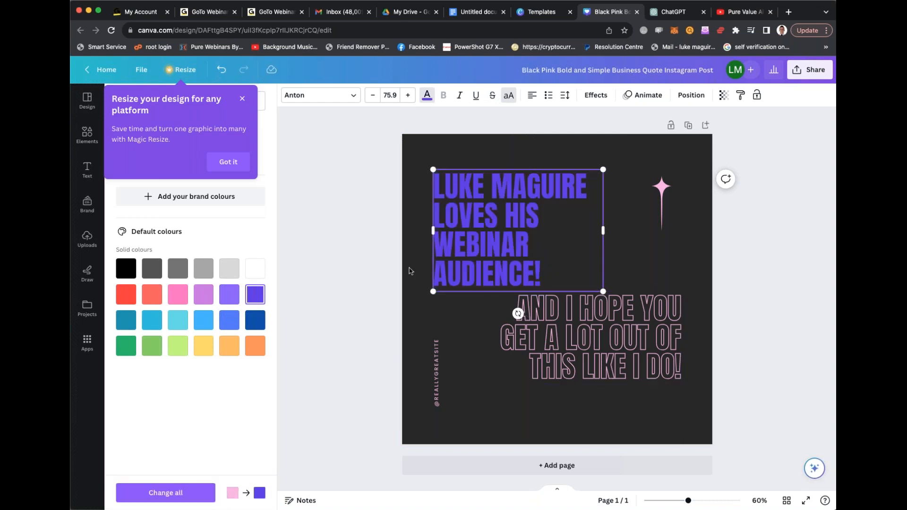
- Replace the current page with the black cocktail-glass template titled "I LOVE WHERE I AM NOW;"
{"action": "left_click", "coordinate": [371, 325]}
{"action": "scroll", "coordinate": [214, 339], "scroll_direction": "down", "scroll_amount": 2}
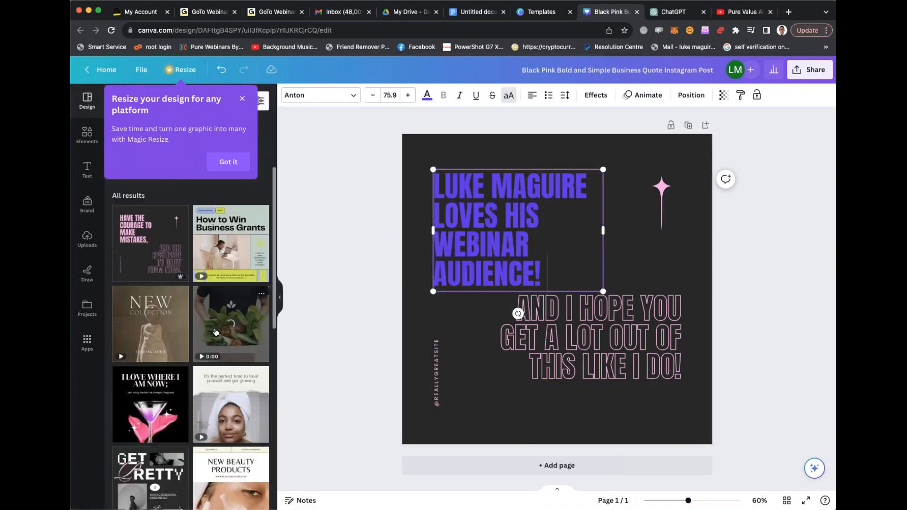
{"action": "left_click", "coordinate": [161, 403]}
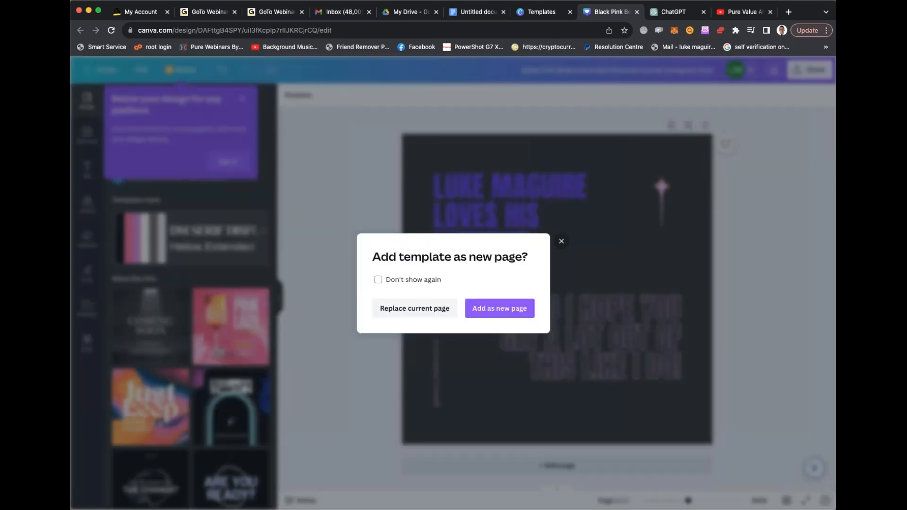
{"action": "left_click", "coordinate": [416, 309]}
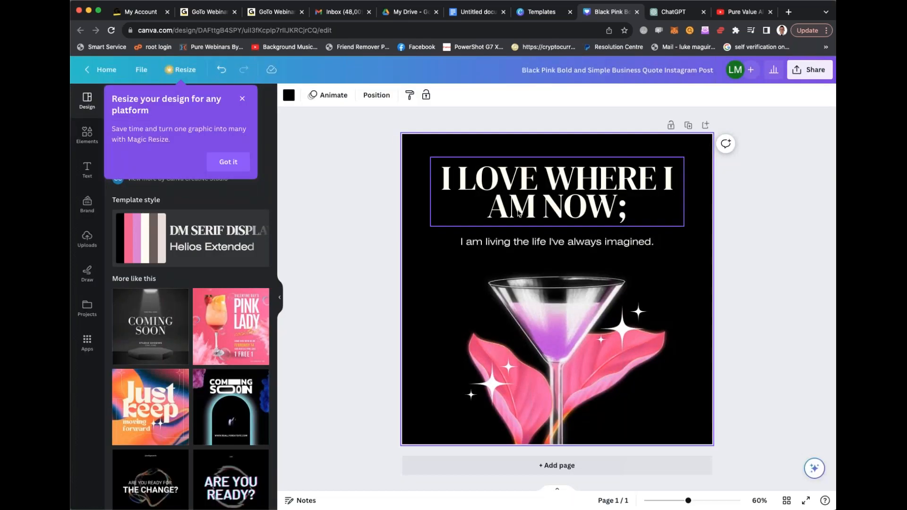
- Replace the large white serif heading above the cocktail glass with the presenter's full name
{"action": "left_click", "coordinate": [556, 171]}
{"action": "left_click", "coordinate": [556, 170]}
{"action": "key", "text": "super+a"}
{"action": "type", "text": "LUKE MAGUIRE"}
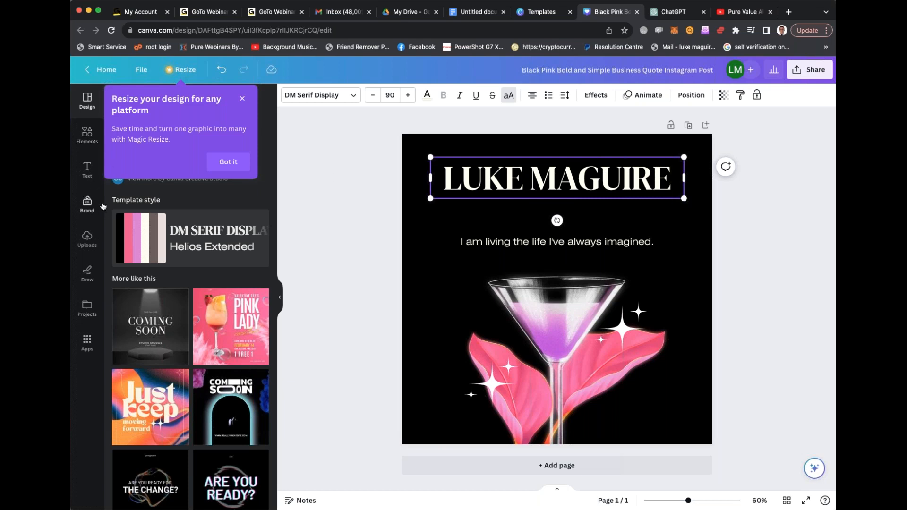
- Dismiss the Magic Resize tip and select Instagram Story, Infographic and T-shirt as the formats for resizing the design
{"action": "left_click", "coordinate": [84, 137]}
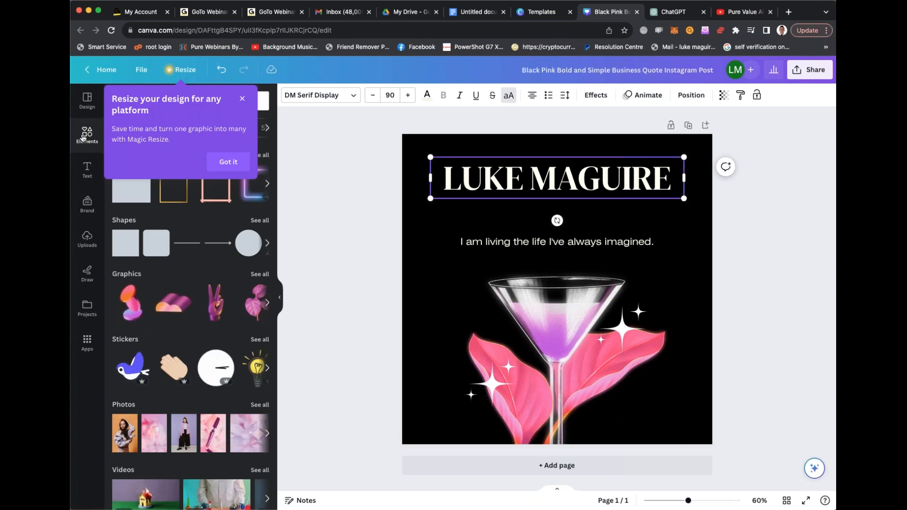
{"action": "left_click", "coordinate": [216, 163]}
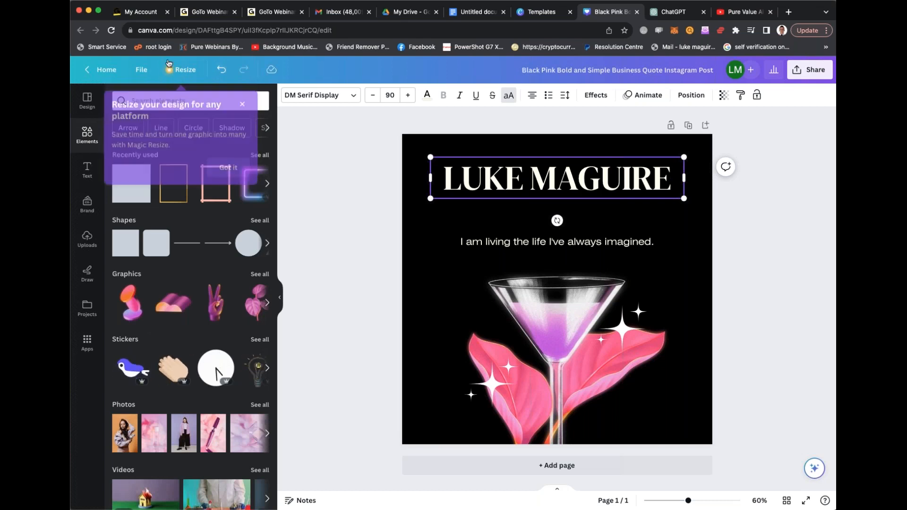
{"action": "left_click", "coordinate": [185, 70]}
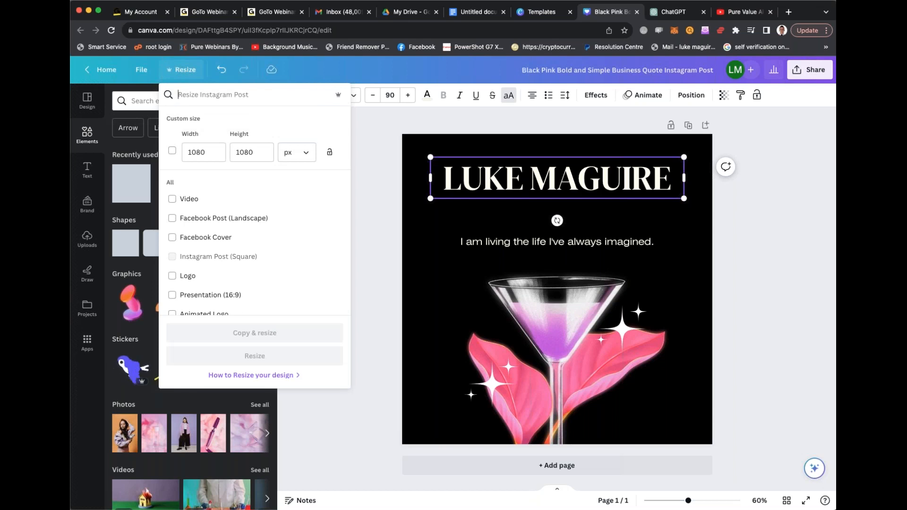
{"action": "scroll", "coordinate": [180, 241], "scroll_direction": "down", "scroll_amount": 3}
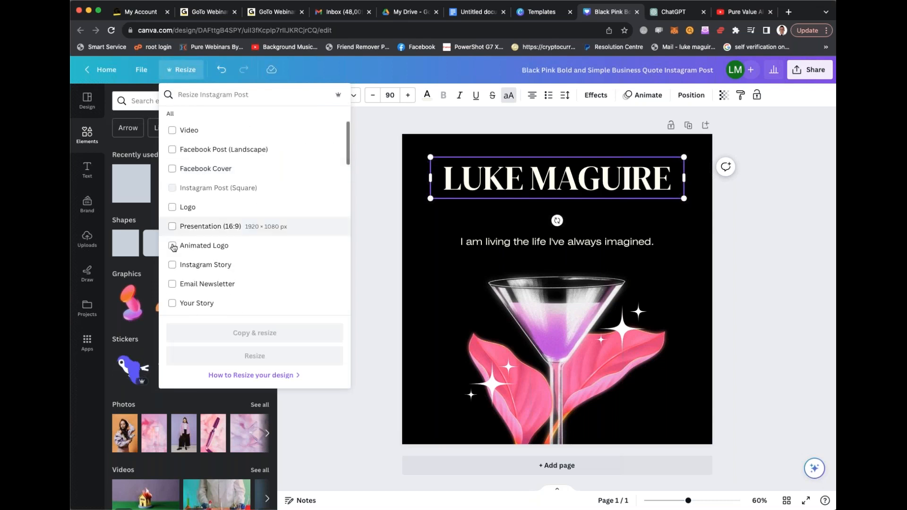
{"action": "left_click", "coordinate": [205, 271]}
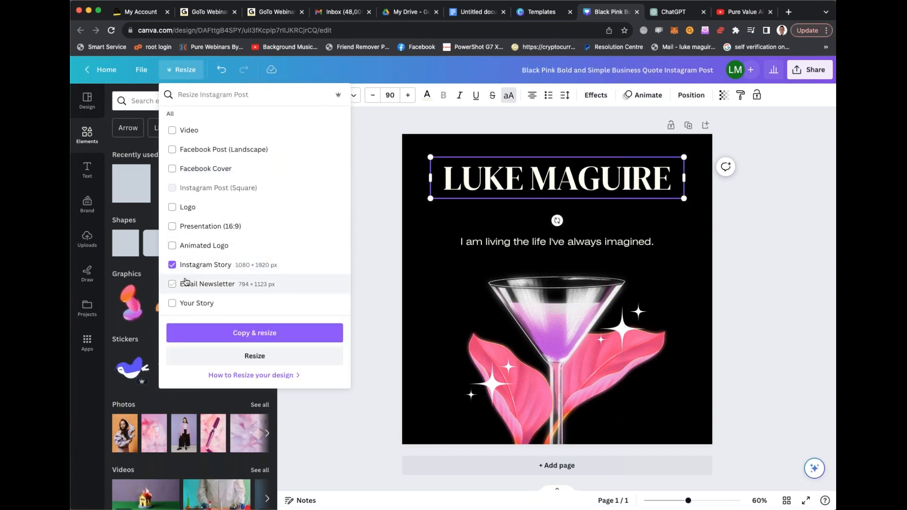
{"action": "scroll", "coordinate": [182, 268], "scroll_direction": "down", "scroll_amount": 2}
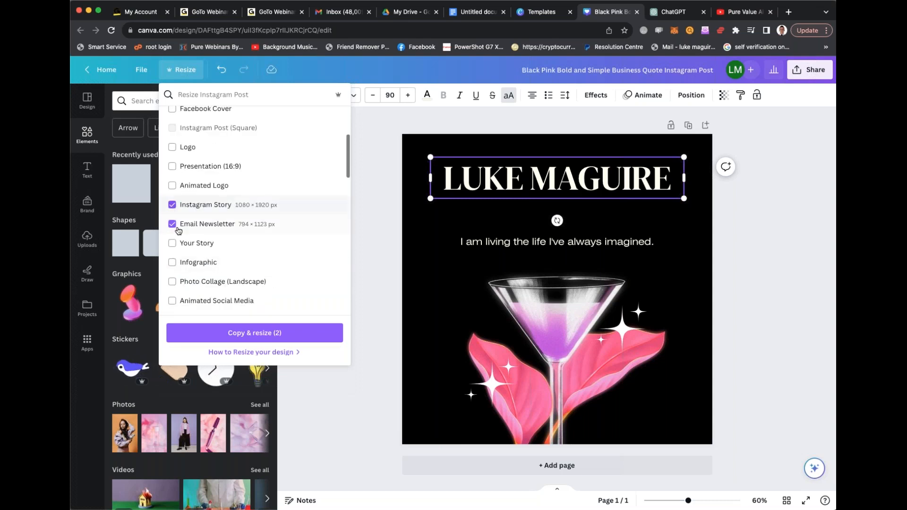
{"action": "left_click", "coordinate": [182, 267]}
{"action": "scroll", "coordinate": [182, 267], "scroll_direction": "down", "scroll_amount": 2}
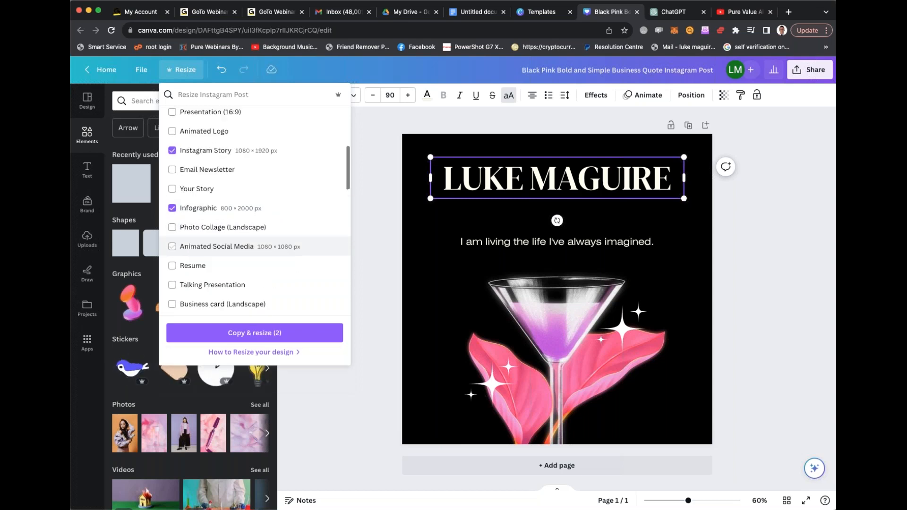
{"action": "scroll", "coordinate": [183, 263], "scroll_direction": "down", "scroll_amount": 7}
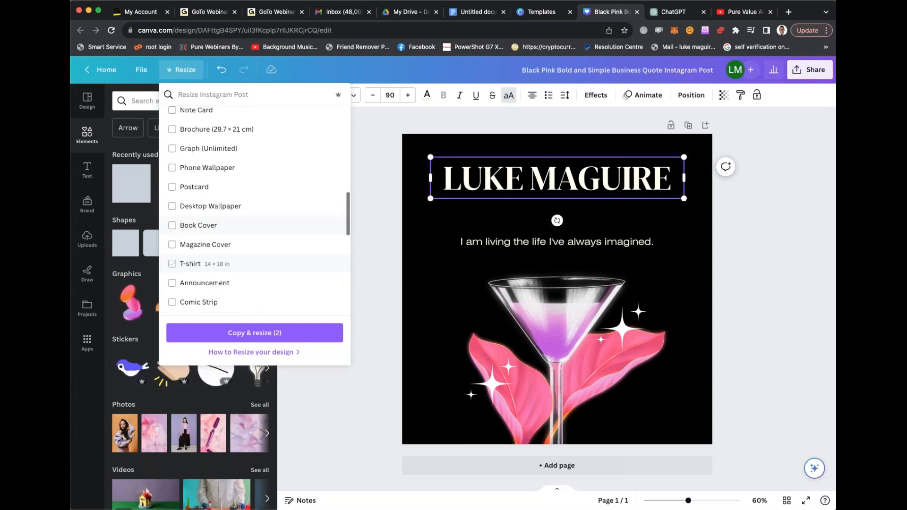
{"action": "left_click", "coordinate": [189, 265]}
- Copy and resize the design into the selected formats, continuing editing from the pop-up permission dialog
{"action": "left_click", "coordinate": [274, 333]}
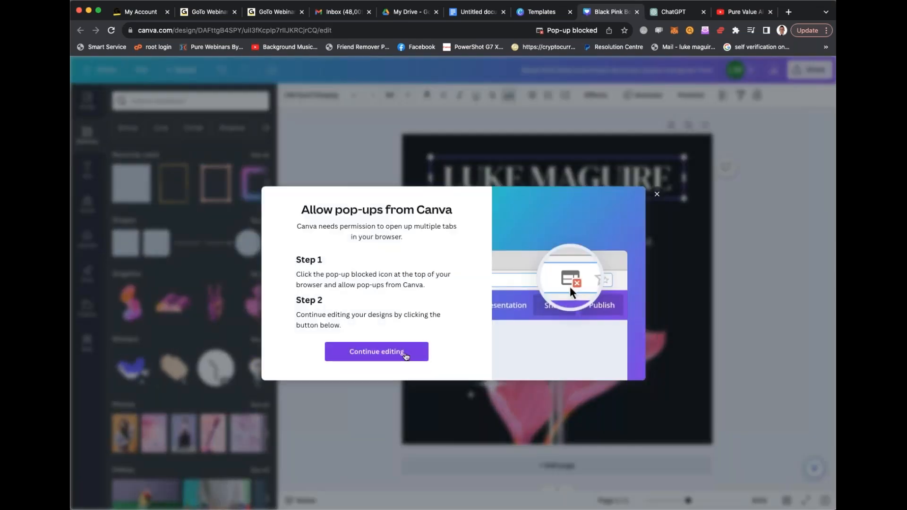
{"action": "left_click", "coordinate": [403, 354]}
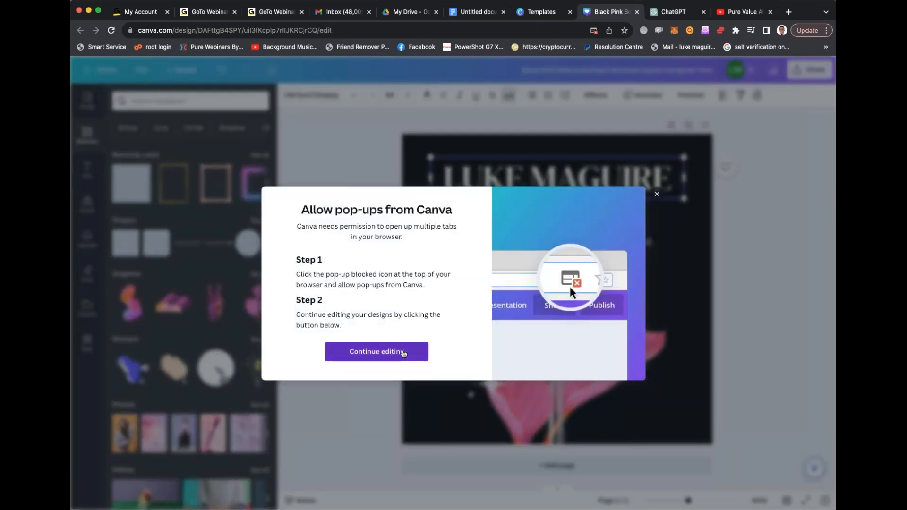
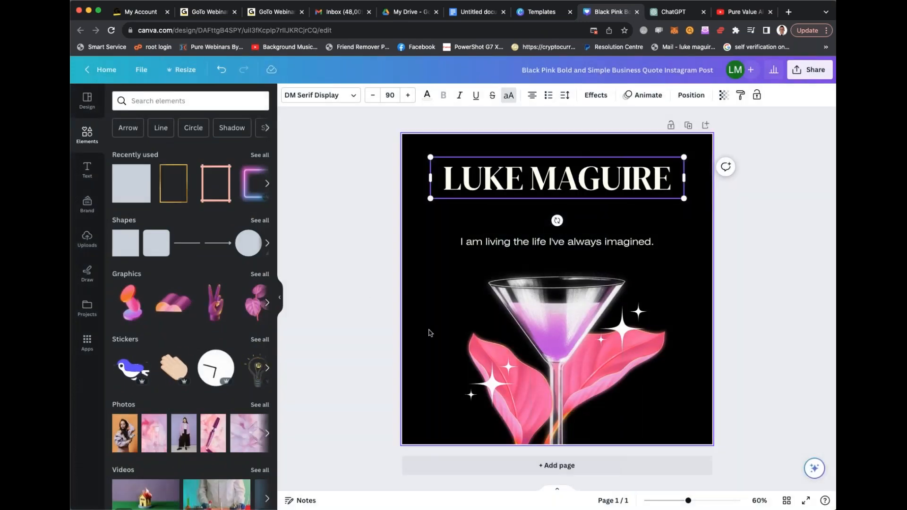
- Copy and resize the cocktail-glass design into the Facebook Cover format
{"action": "left_click", "coordinate": [181, 69]}
{"action": "left_click", "coordinate": [195, 280]}
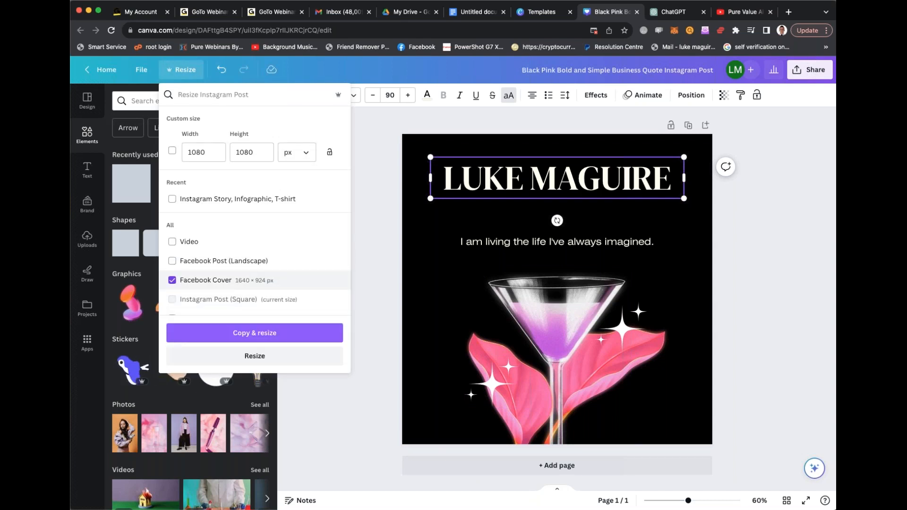
{"action": "left_click", "coordinate": [249, 332]}
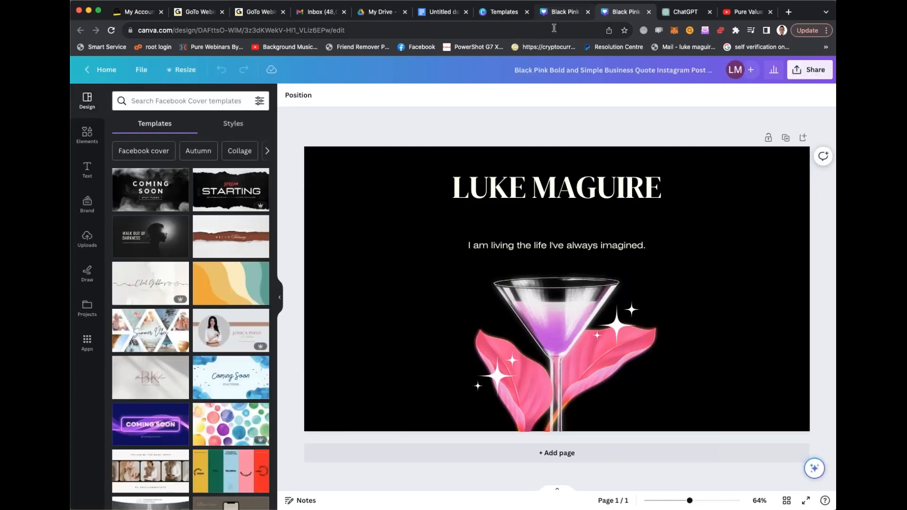
- Replace the cocktail glass picture with the library photo of the blue- and green-lit woman seen from behind
{"action": "scroll", "coordinate": [191, 321], "scroll_direction": "down", "scroll_amount": 6}
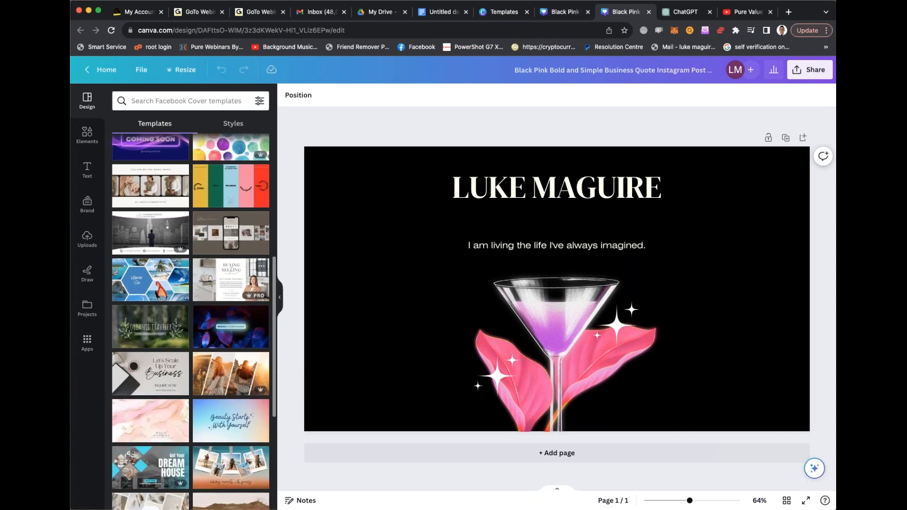
{"action": "scroll", "coordinate": [190, 321], "scroll_direction": "down", "scroll_amount": 8}
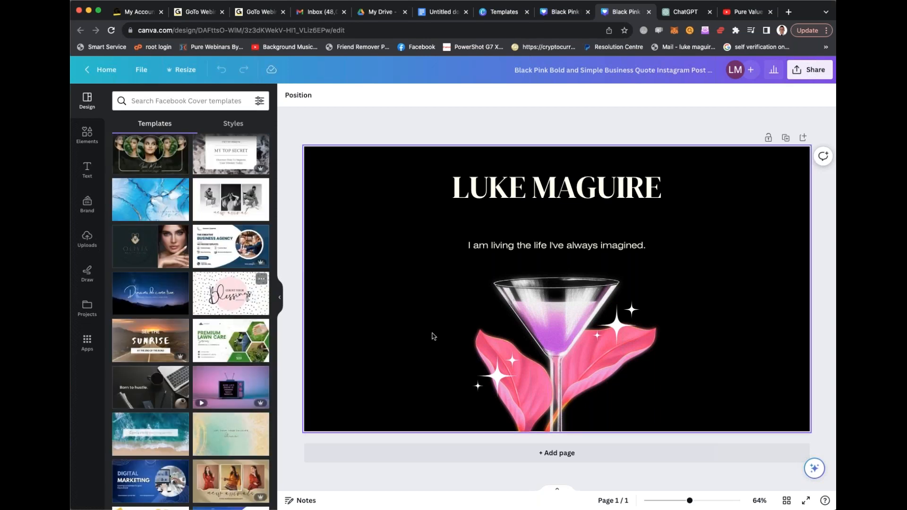
{"action": "left_click", "coordinate": [501, 337]}
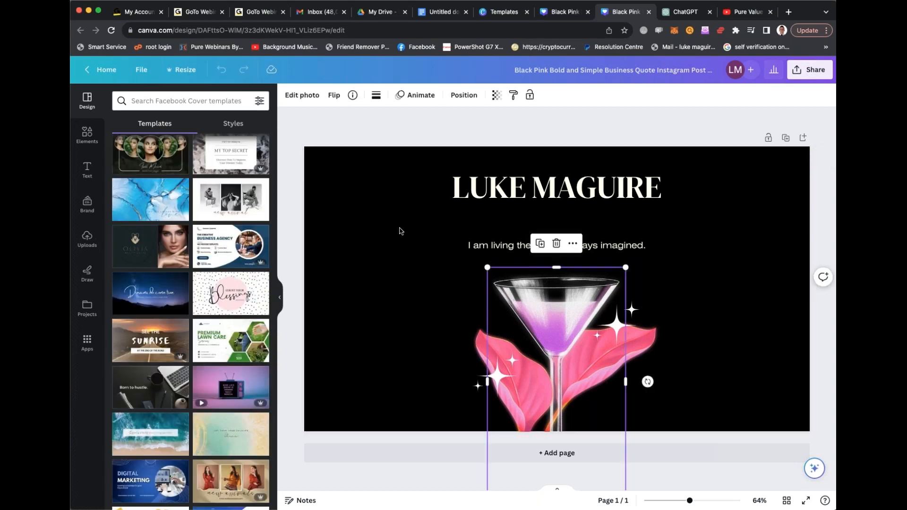
{"action": "left_click", "coordinate": [88, 135]}
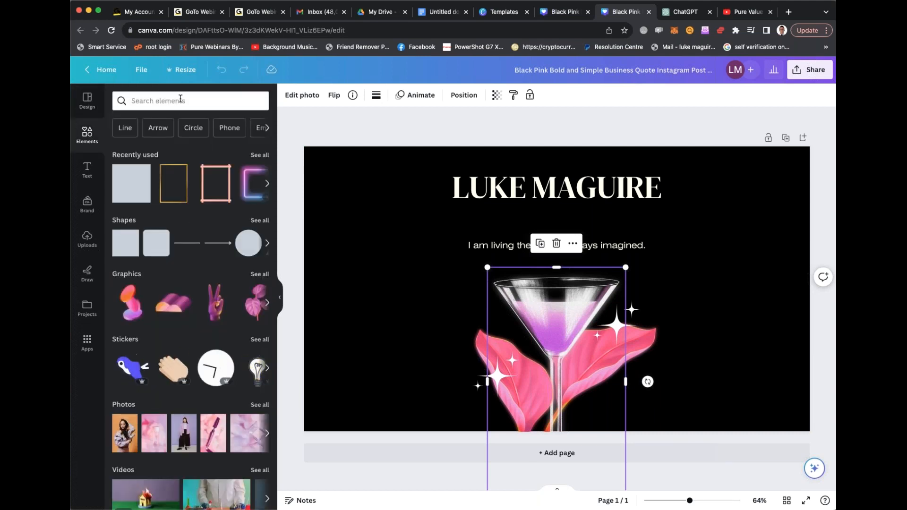
{"action": "left_click", "coordinate": [176, 102]}
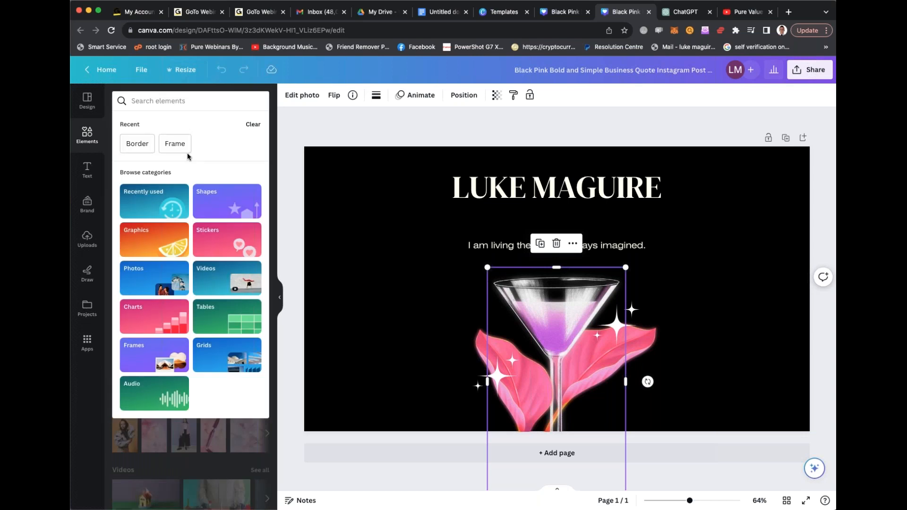
{"action": "left_click", "coordinate": [172, 207]}
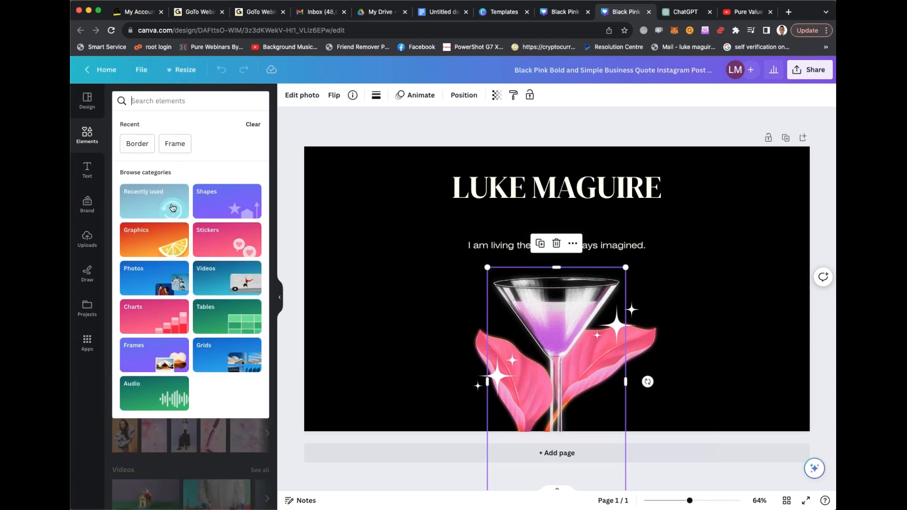
{"action": "left_click", "coordinate": [176, 277]}
{"action": "scroll", "coordinate": [187, 225], "scroll_direction": "down", "scroll_amount": 10}
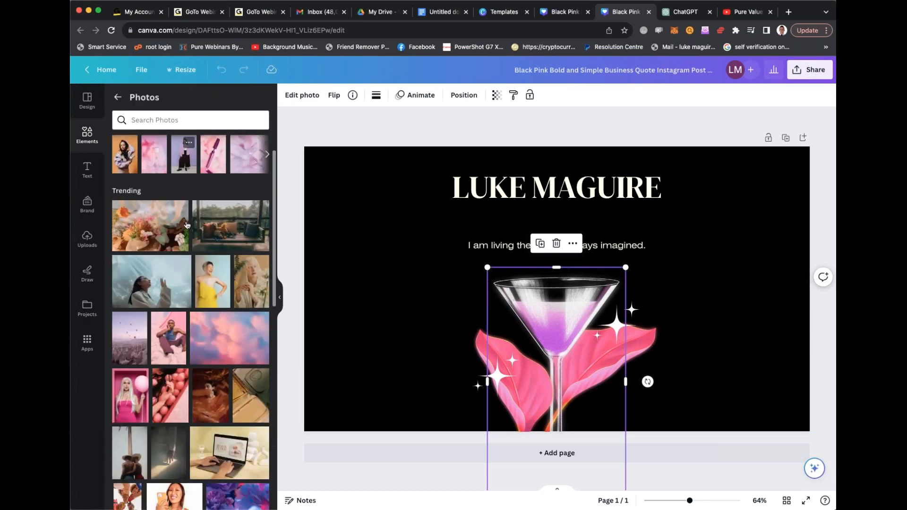
{"action": "scroll", "coordinate": [189, 283], "scroll_direction": "down", "scroll_amount": 5}
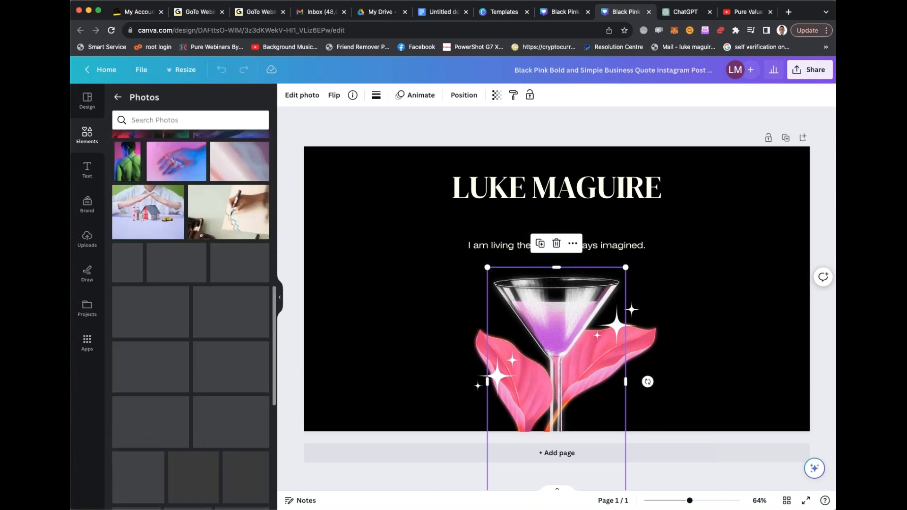
{"action": "left_click_drag", "start_coordinate": [319, 250], "coordinate": [556, 349]}
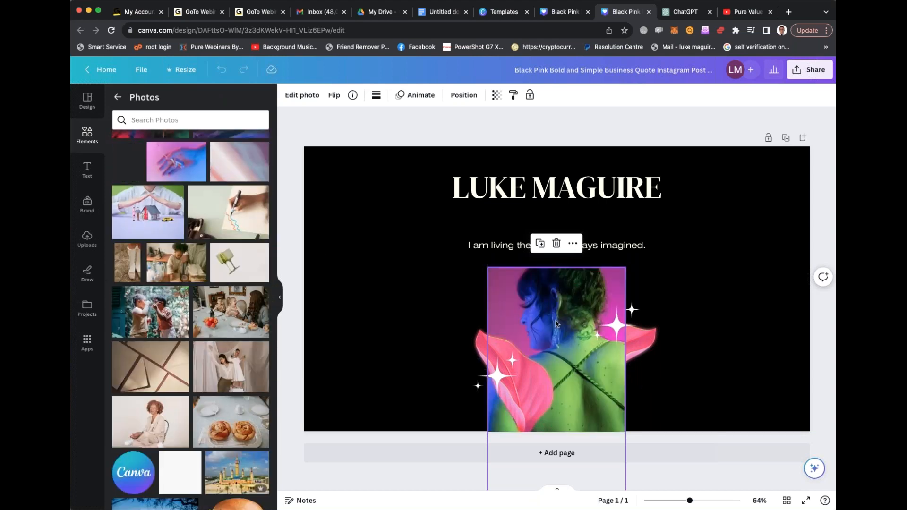
- Delete the pink leaf at the right edge of the woman's photo
{"action": "left_click", "coordinate": [694, 334]}
{"action": "left_click", "coordinate": [645, 340]}
{"action": "key", "text": "Delete"}
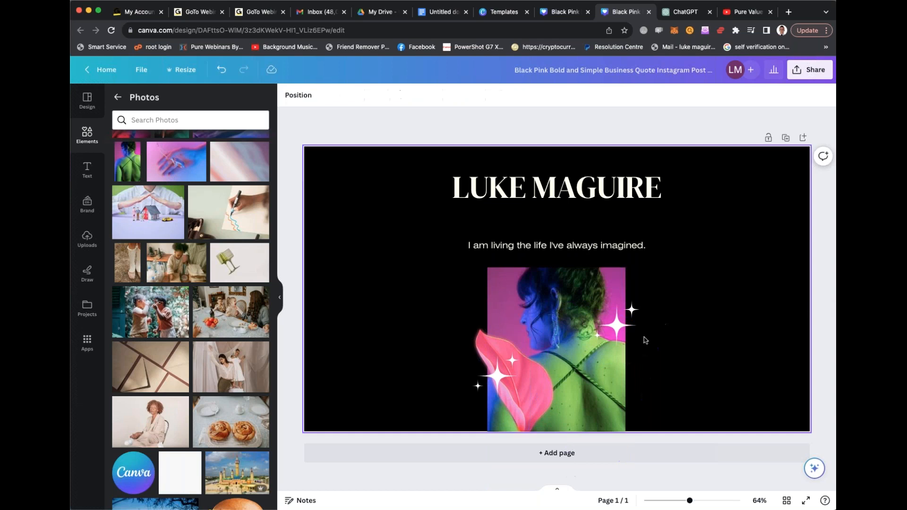
{"action": "left_click", "coordinate": [674, 338]}
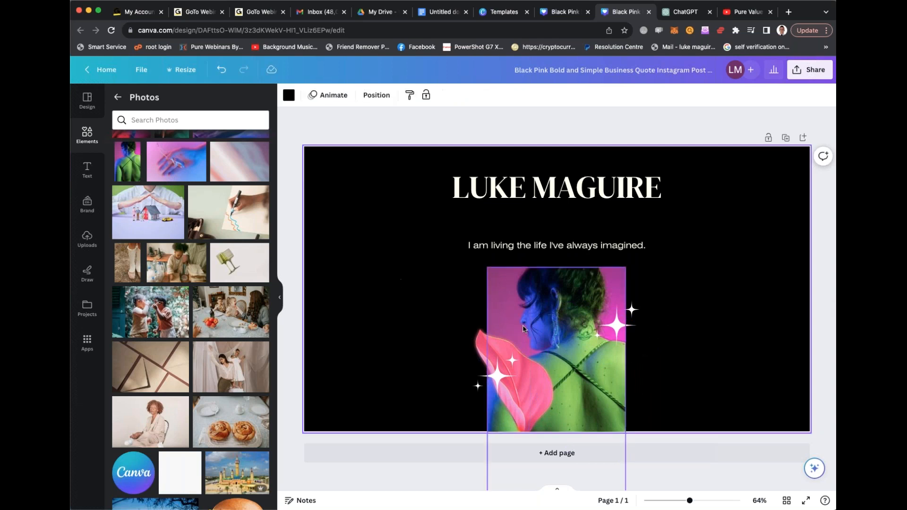
- Search the photos for "tennis" and add the picture of the player in a blue shirt and white headband
{"action": "scroll", "coordinate": [260, 253], "scroll_direction": "down", "scroll_amount": 10}
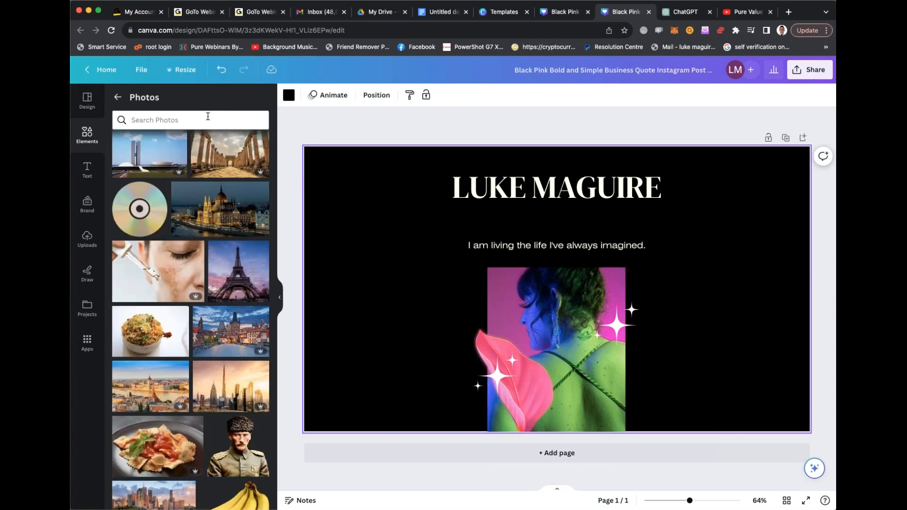
{"action": "left_click", "coordinate": [208, 116]}
{"action": "type", "text": "tennis"}
{"action": "key", "text": "Return"}
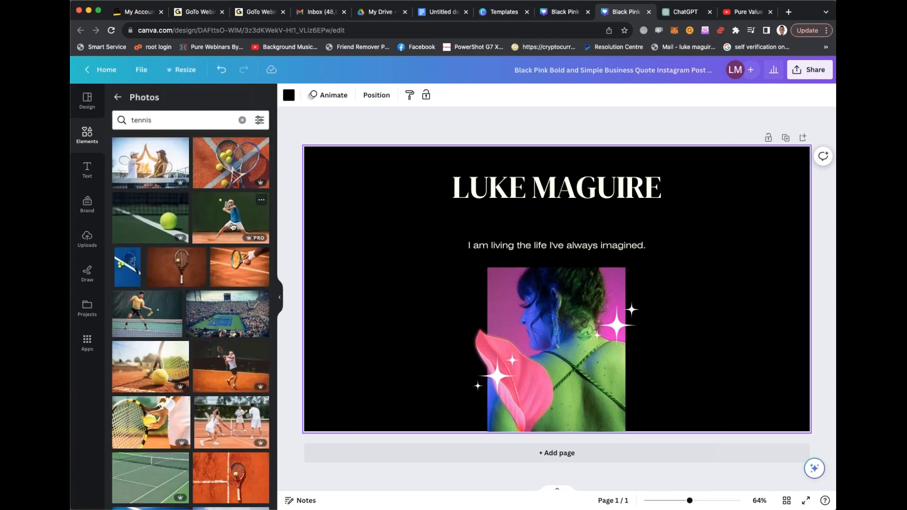
{"action": "left_click", "coordinate": [225, 213]}
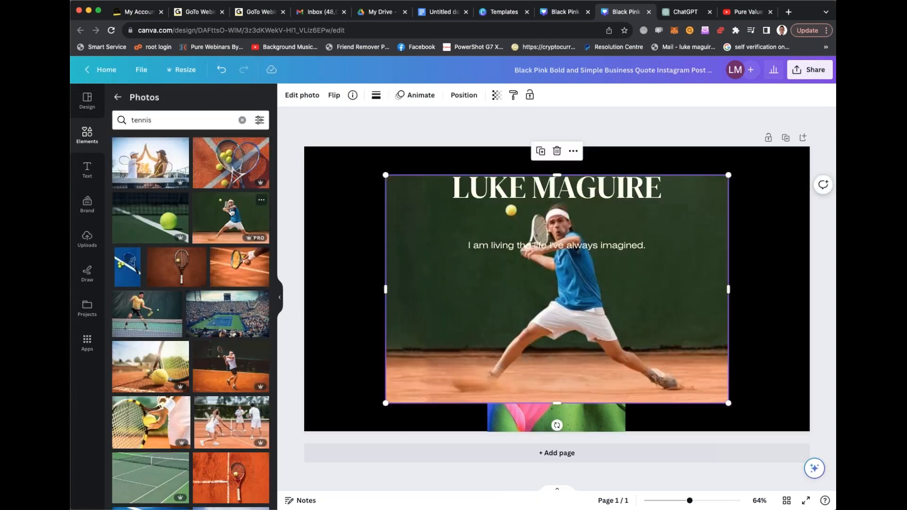
- Shrink the tennis player photo and place it beneath the tagline, covering the woman's photo
{"action": "left_click_drag", "start_coordinate": [385, 173], "coordinate": [530, 269]}
{"action": "left_click_drag", "start_coordinate": [586, 291], "coordinate": [533, 323]}
{"action": "left_click_drag", "start_coordinate": [477, 301], "coordinate": [408, 253]}
{"action": "left_click_drag", "start_coordinate": [527, 291], "coordinate": [537, 292]}
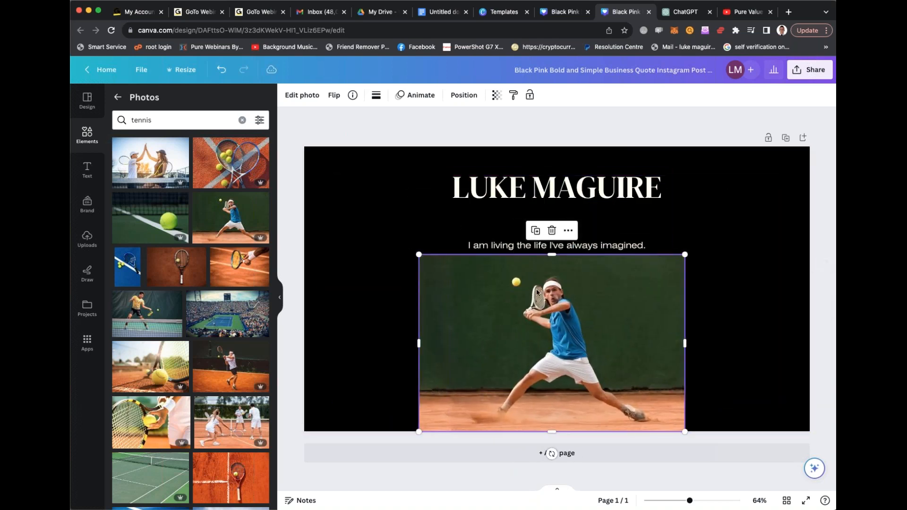
{"action": "left_click", "coordinate": [734, 248]}
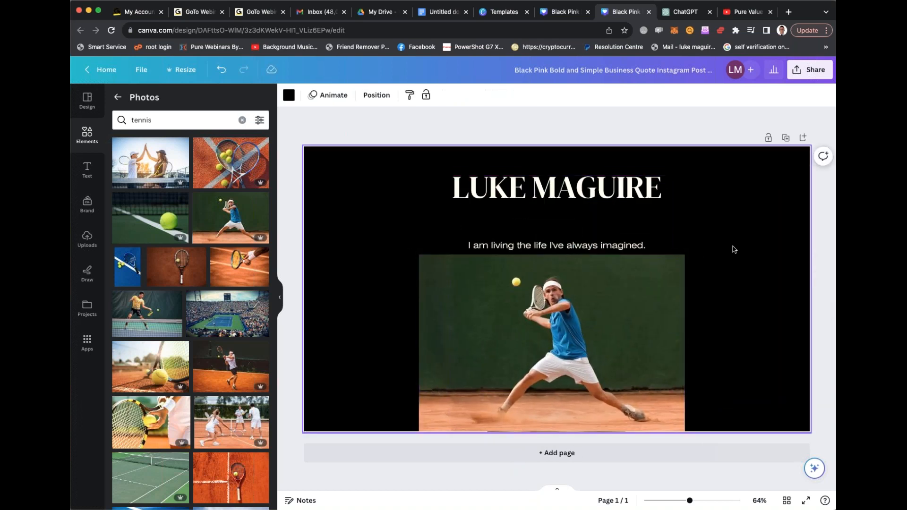
- Enlarge the tennis photo to cover the whole page and move the name heading below the tagline
{"action": "left_click", "coordinate": [458, 319]}
{"action": "left_click_drag", "start_coordinate": [419, 255], "coordinate": [278, 158]}
{"action": "left_click_drag", "start_coordinate": [684, 295], "coordinate": [825, 297]}
{"action": "left_click_drag", "start_coordinate": [827, 154], "coordinate": [828, 146]}
{"action": "left_click_drag", "start_coordinate": [573, 199], "coordinate": [570, 290]}
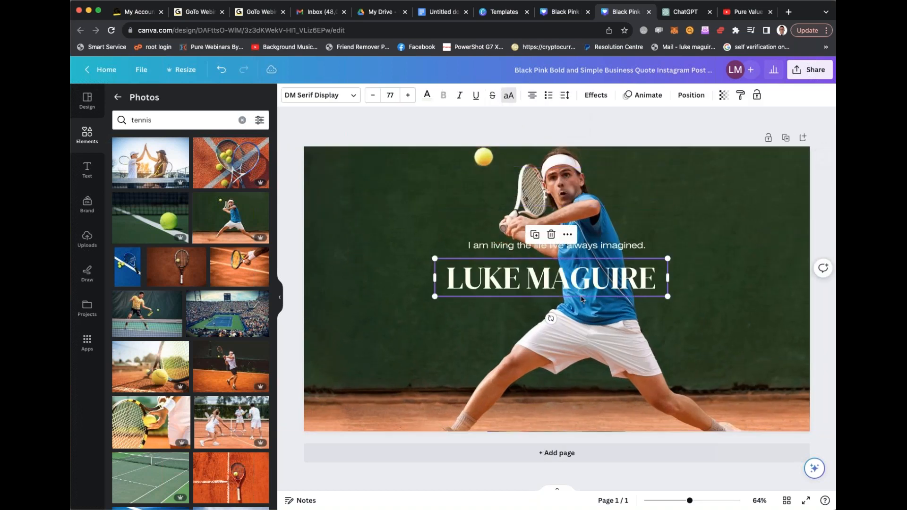
{"action": "left_click", "coordinate": [582, 178]}
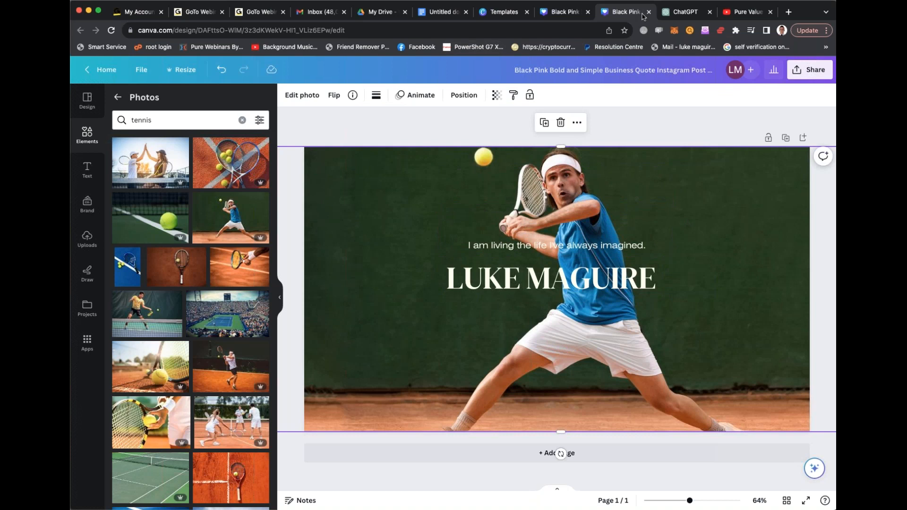
- Switch to ChatGPT, find the Canva plugin in the plugin store, install it and check that it is enabled
{"action": "left_click", "coordinate": [681, 14]}
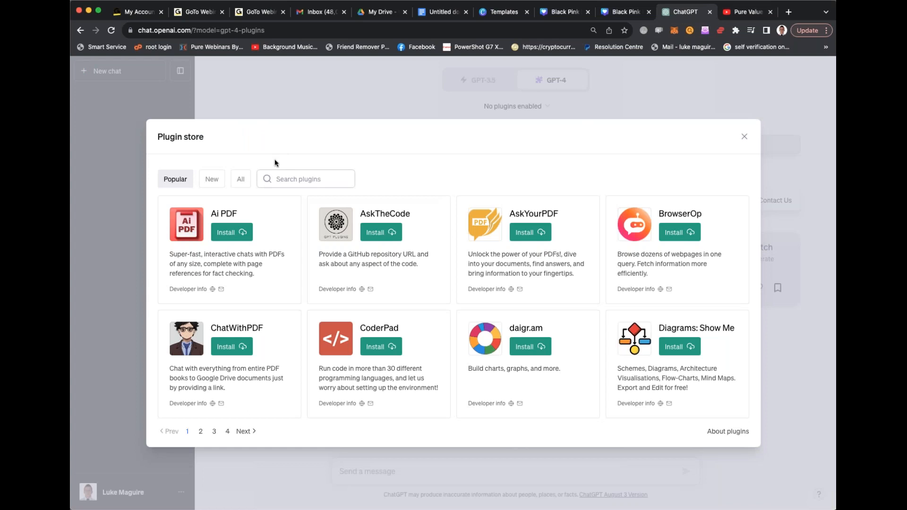
{"action": "left_click", "coordinate": [300, 179]}
{"action": "type", "text": "canva"}
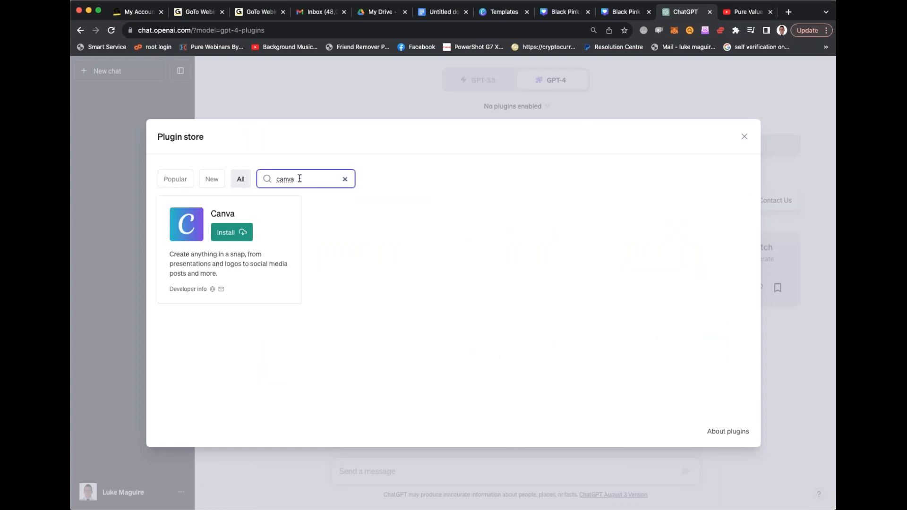
{"action": "left_click", "coordinate": [239, 232]}
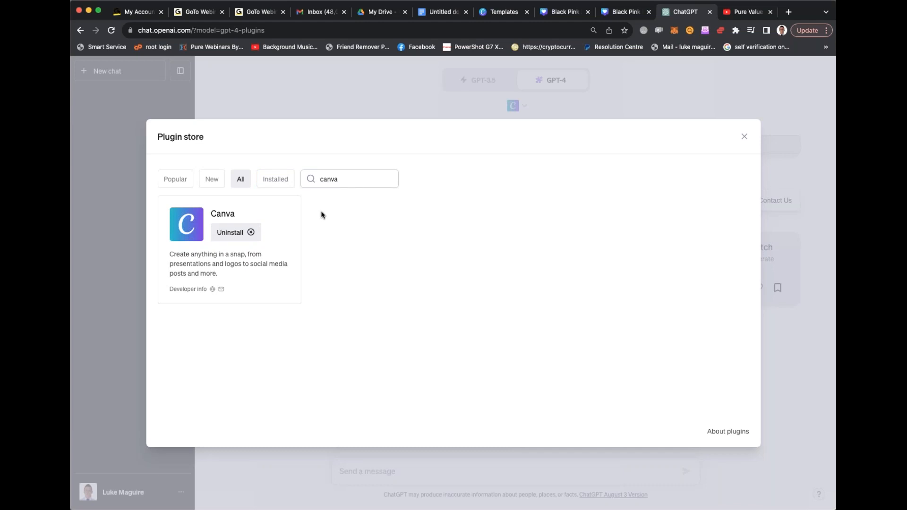
{"action": "left_click", "coordinate": [744, 139]}
{"action": "left_click", "coordinate": [522, 109]}
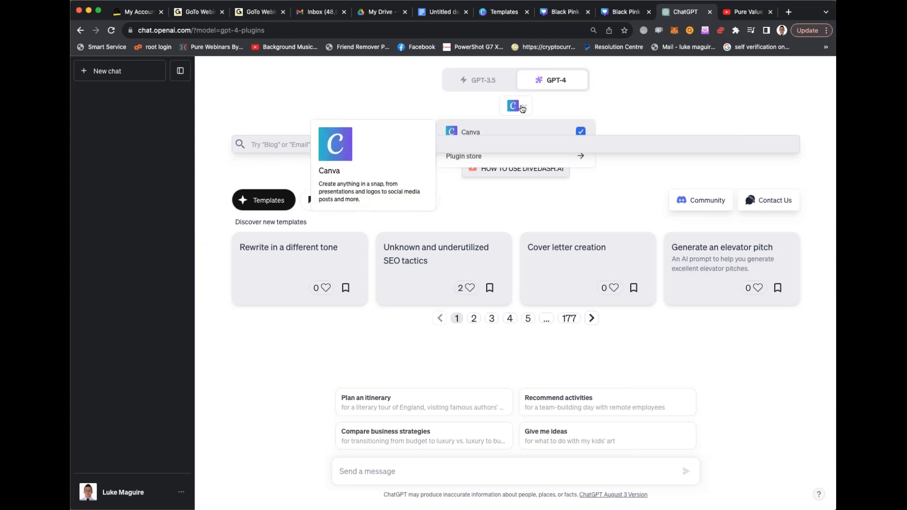
{"action": "left_click", "coordinate": [663, 103]}
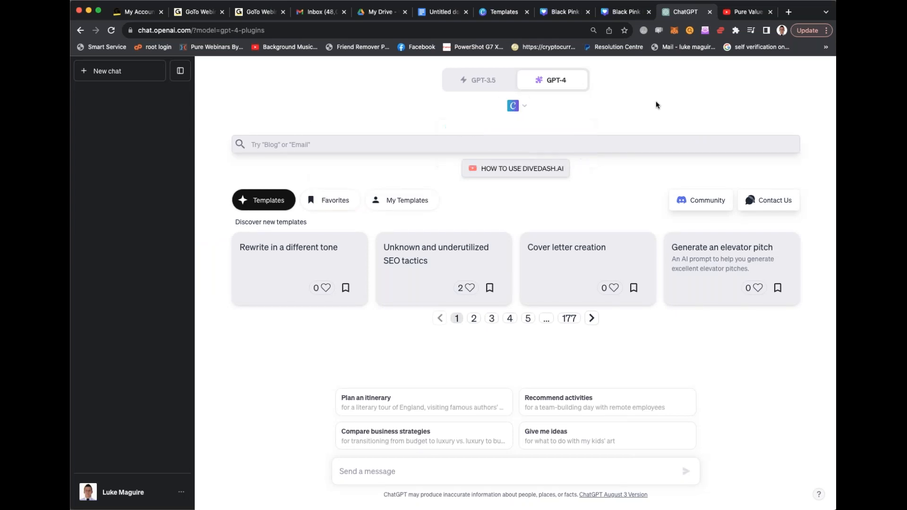
{"action": "left_click", "coordinate": [515, 141]}
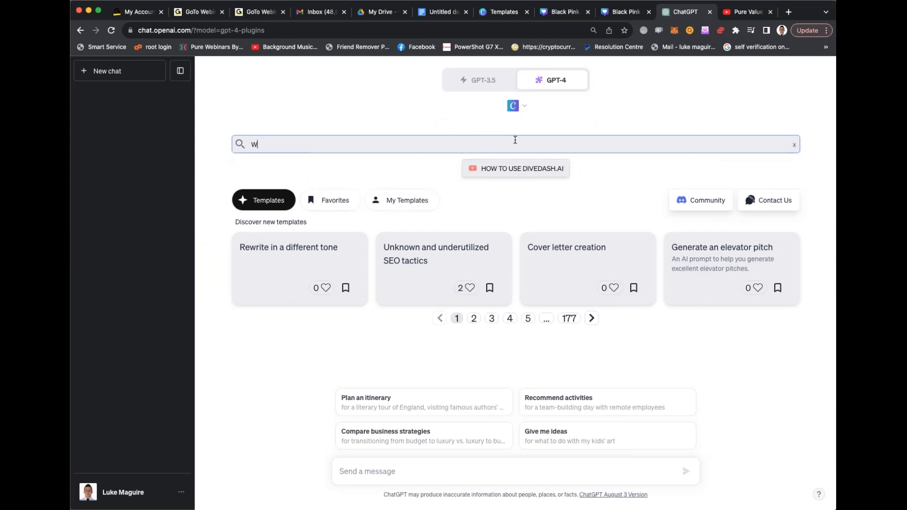
{"action": "type", "text": "Write me"}
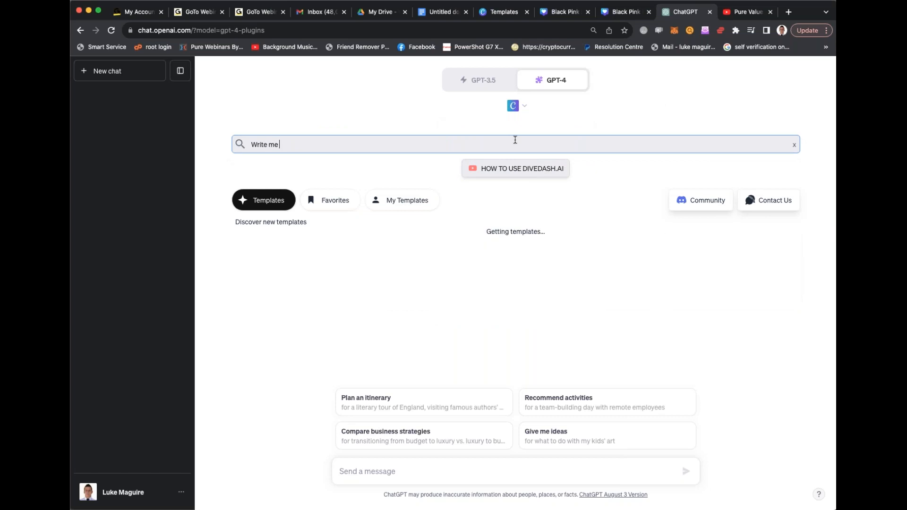
{"action": "key", "text": "BackSpace"}
{"action": "key", "text": "BackSpace"}
{"action": "key", "text": "BackSpace"}
{"action": "key", "text": "BackSpace"}
{"action": "key", "text": "BackSpace"}
{"action": "key", "text": "BackSpace"}
{"action": "key", "text": "BackSpace"}
{"action": "key", "text": "BackSpace"}
{"action": "key", "text": "BackSpace"}
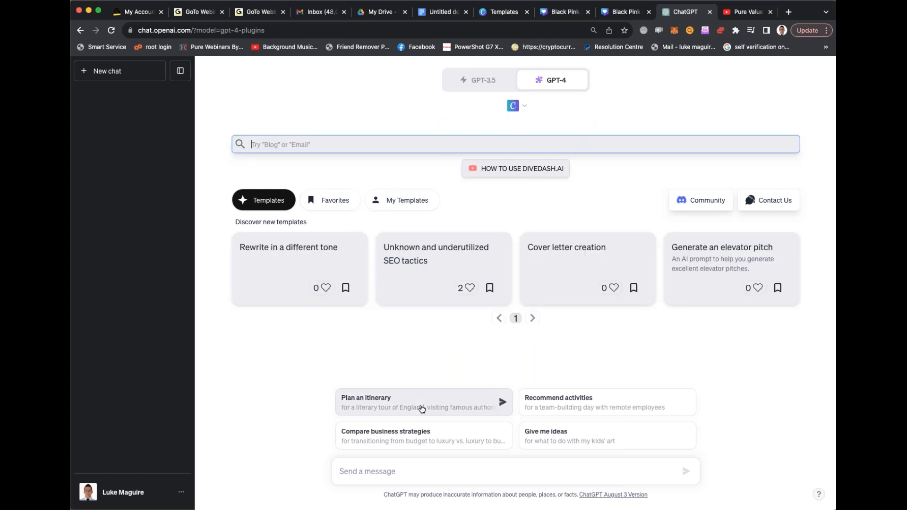
- Send the prompt "write me 3 instagram posts on why people should sign up to my tennis academy", stopping the response partway through post 3
{"action": "left_click", "coordinate": [408, 470]}
{"action": "type", "text": "write me 10 instagram posts"}
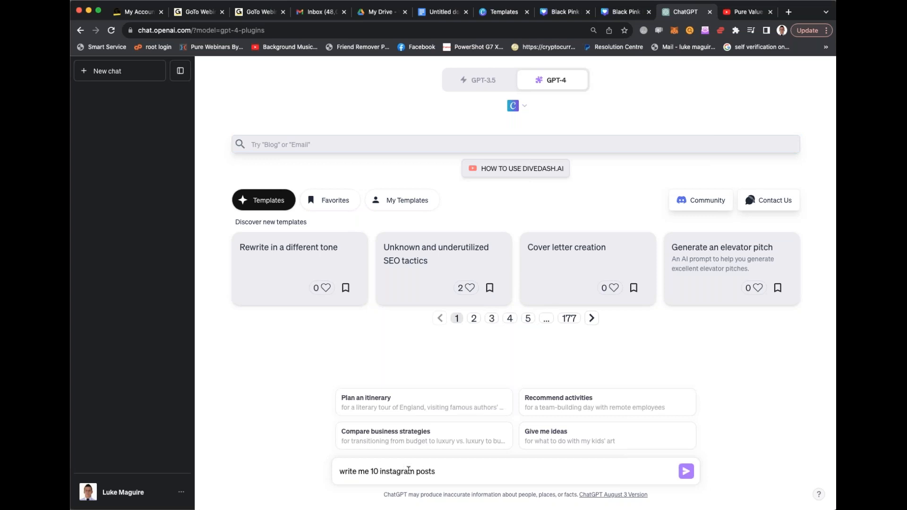
{"action": "type", "text": "rite me 3 instageram posts on why"}
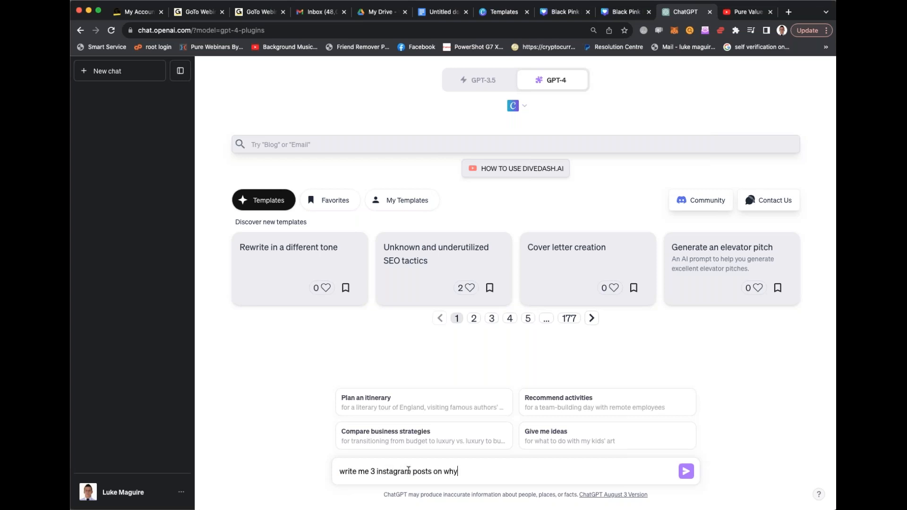
{"action": "type", "text": " people should sign up to my tennis academy"}
{"action": "key", "text": "Return"}
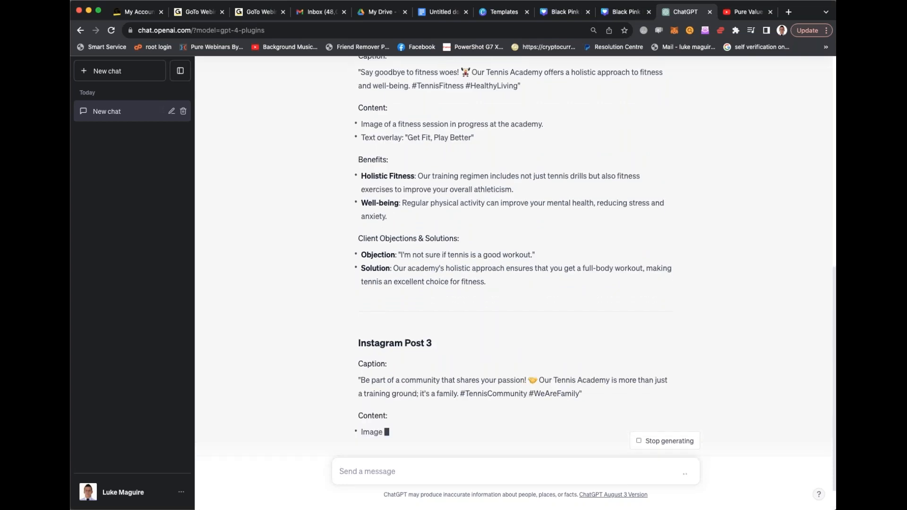
{"action": "left_click", "coordinate": [662, 440]}
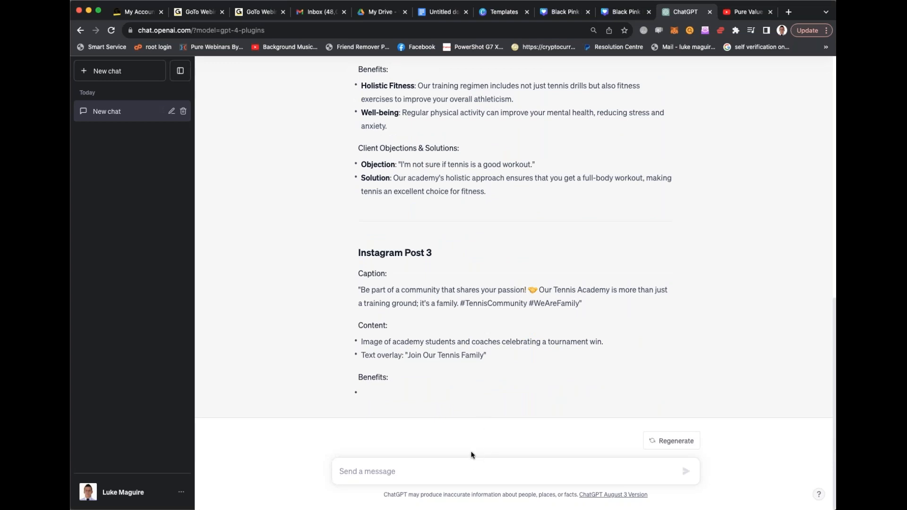
- Send the prompt "create 3 instgram story images for my tennis academy as well as a facebook banner"
{"action": "type", "text": "wr"}
{"action": "key", "text": "BackSpace"}
{"action": "key", "text": "BackSpace"}
{"action": "type", "text": "create "}
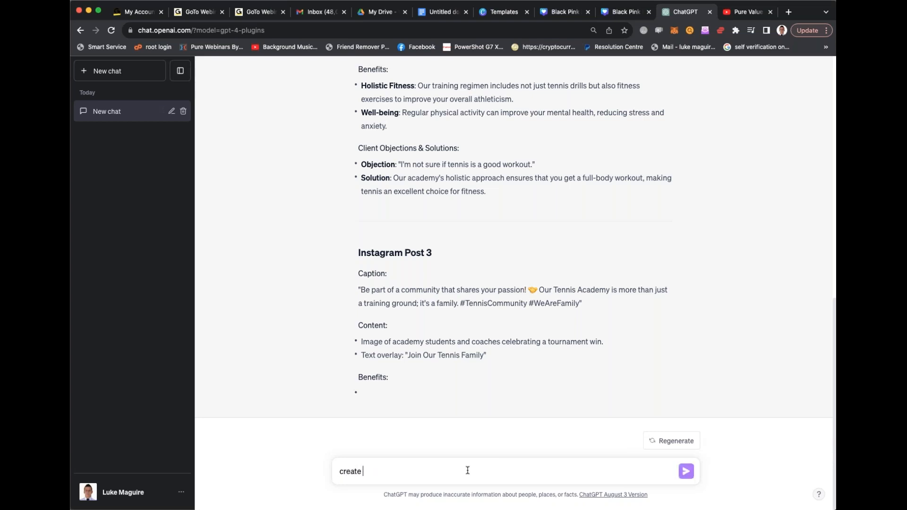
{"action": "type", "text": "3 instgram story images"}
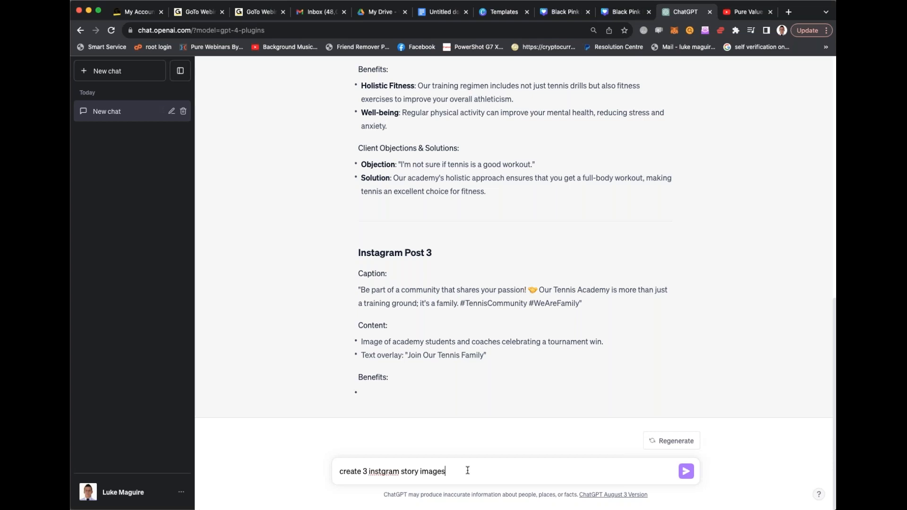
{"action": "type", "text": " for my tennis academy as well as a facebook banner"}
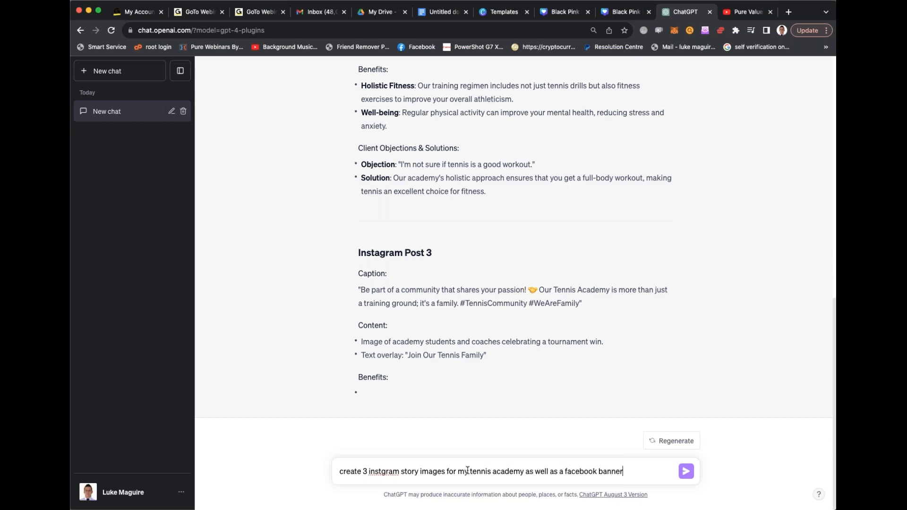
{"action": "key", "text": "Return"}
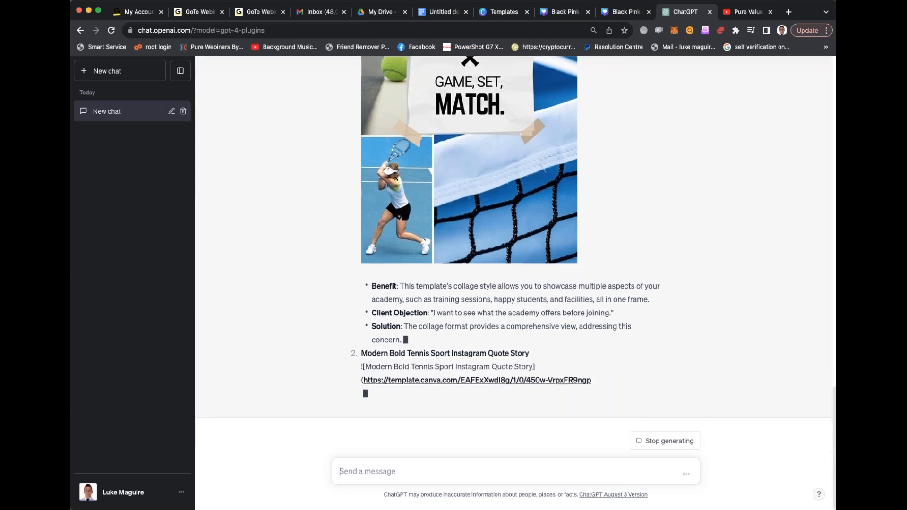
- Look through the suggested story templates and open Green Simple Final Match Tennis Instagram Story in Canva
{"action": "scroll", "coordinate": [515, 255], "scroll_direction": "up", "scroll_amount": 10}
{"action": "scroll", "coordinate": [515, 255], "scroll_direction": "down", "scroll_amount": 10}
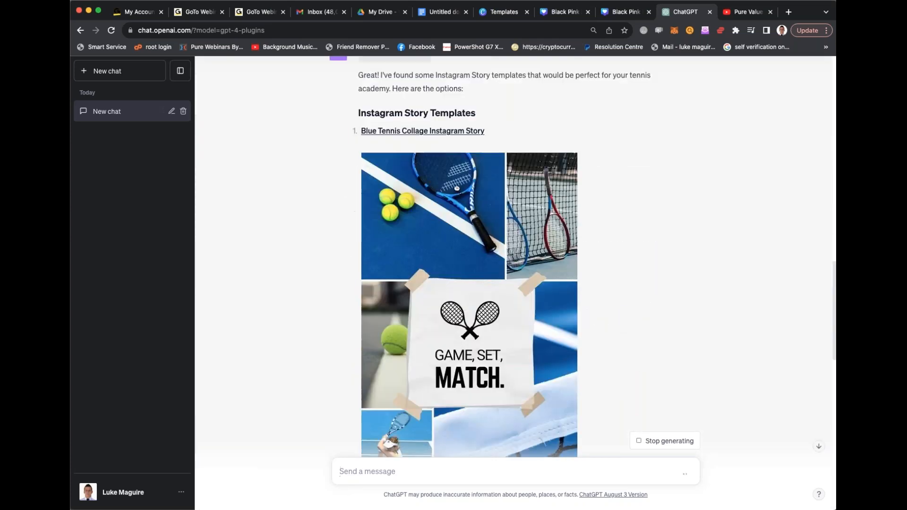
{"action": "scroll", "coordinate": [515, 255], "scroll_direction": "down", "scroll_amount": 5}
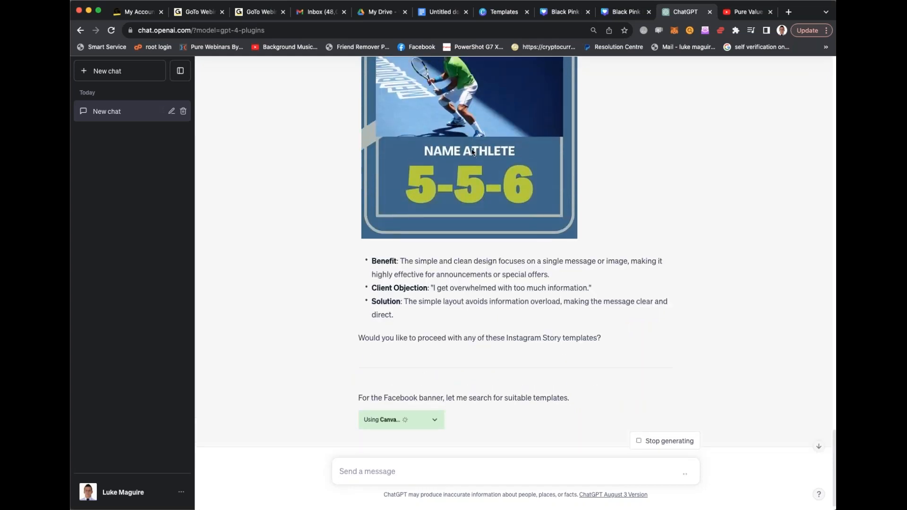
{"action": "scroll", "coordinate": [473, 151], "scroll_direction": "up", "scroll_amount": 10}
{"action": "scroll", "coordinate": [470, 366], "scroll_direction": "down", "scroll_amount": 10}
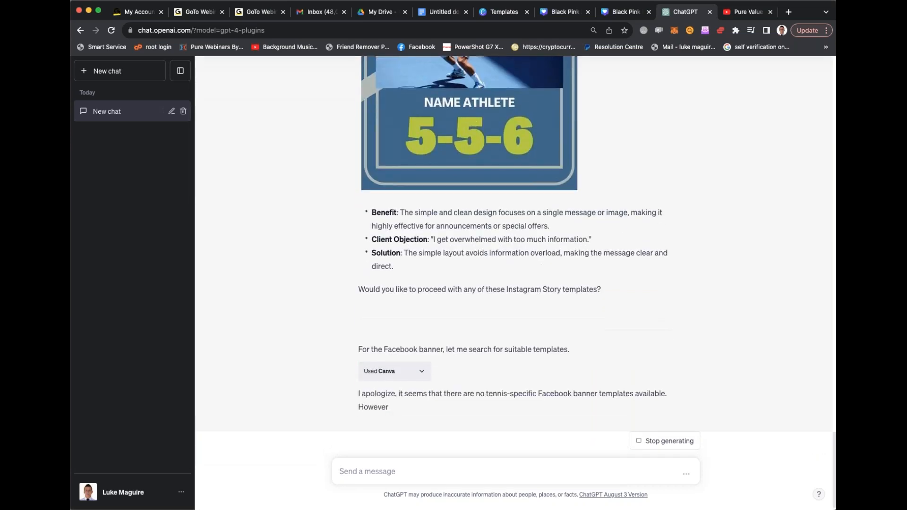
{"action": "scroll", "coordinate": [531, 311], "scroll_direction": "up", "scroll_amount": 8}
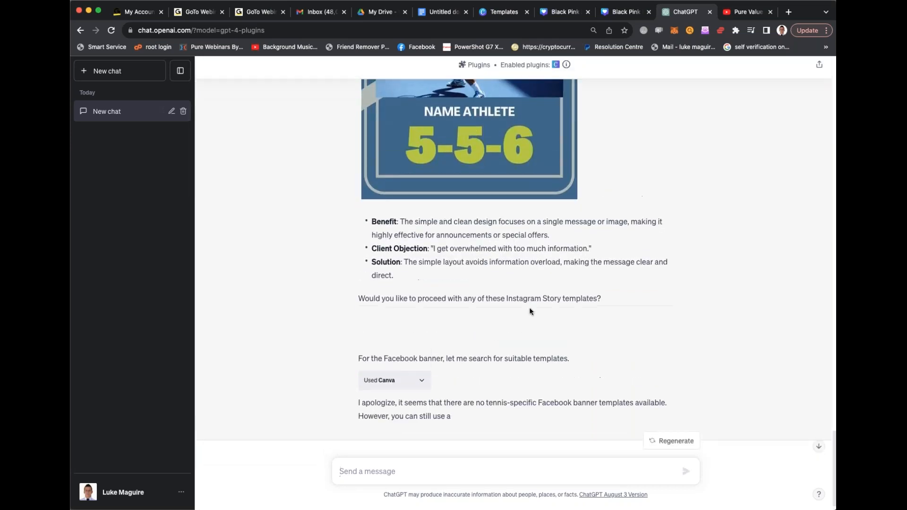
{"action": "scroll", "coordinate": [446, 265], "scroll_direction": "up", "scroll_amount": 1}
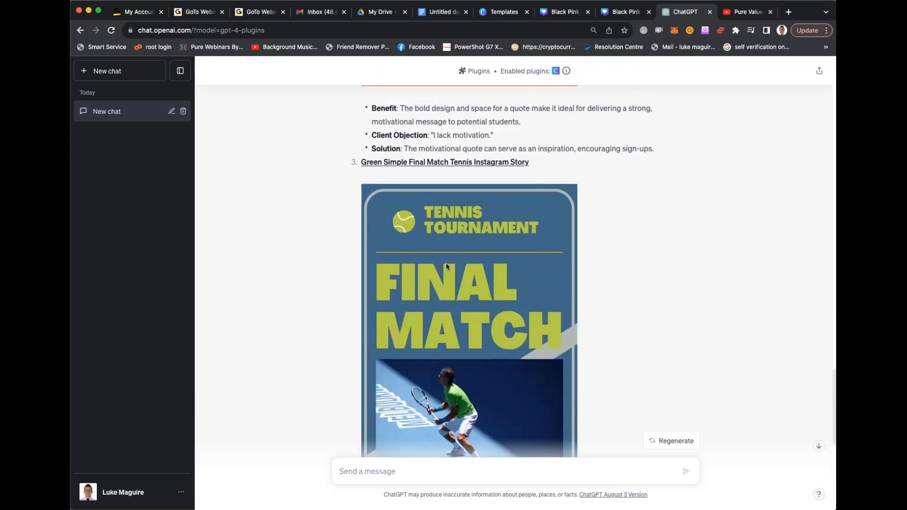
{"action": "scroll", "coordinate": [449, 175], "scroll_direction": "up", "scroll_amount": 2}
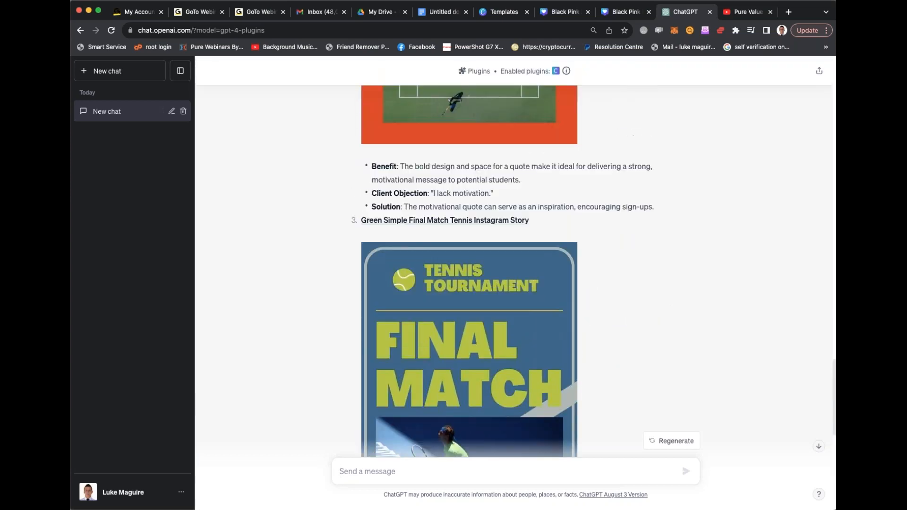
{"action": "left_click", "coordinate": [444, 218]}
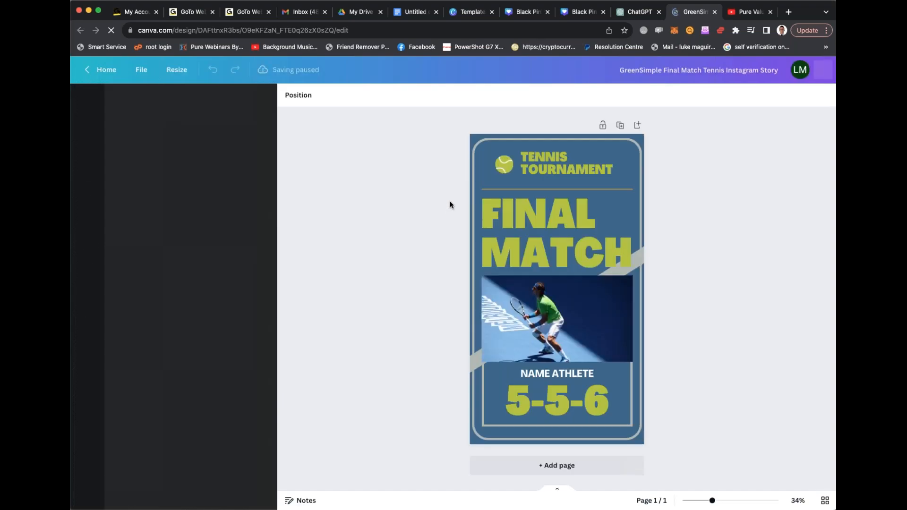
- Replace the "NAME ATHLETE" text below the player photo with the person's full name in capitals
{"action": "left_click", "coordinate": [568, 372]}
{"action": "left_click", "coordinate": [569, 371]}
{"action": "type", "text": "LUKE"}
{"action": "key", "text": "BackSpace"}
{"action": "key", "text": "BackSpace"}
{"action": "key", "text": "BackSpace"}
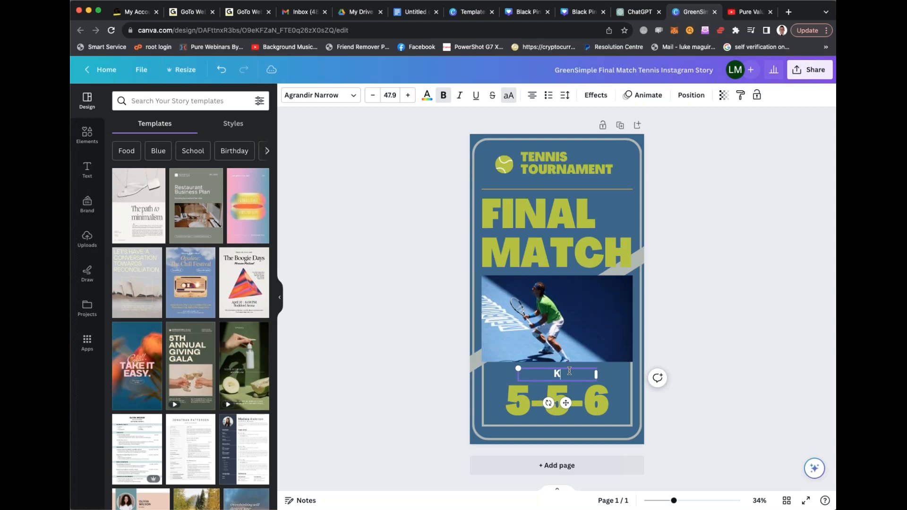
{"action": "type", "text": "UKE MAGUIRE"}
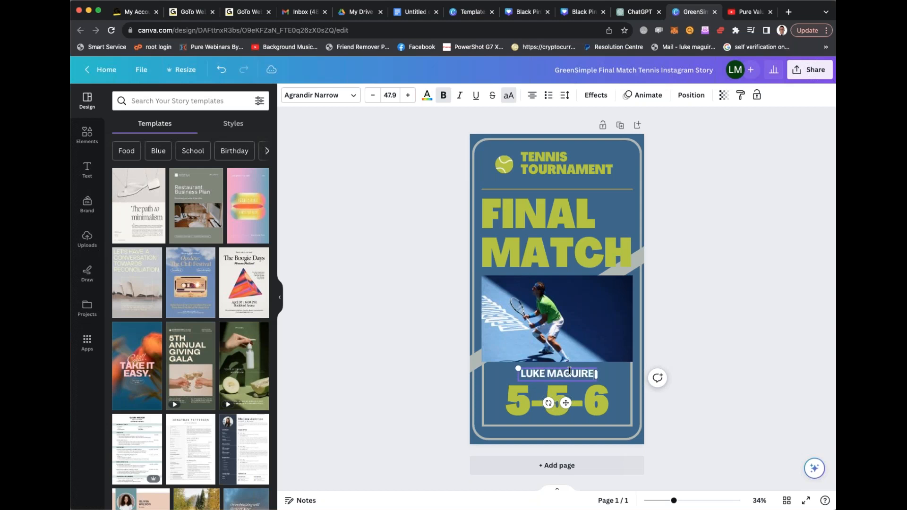
- Change the first number of the match score to 6 so it reads 6-5-6, and select the player photo
{"action": "left_click", "coordinate": [508, 396]}
{"action": "left_click", "coordinate": [515, 399]}
{"action": "left_click", "coordinate": [525, 396]}
{"action": "key", "text": "BackSpace"}
{"action": "type", "text": "6"}
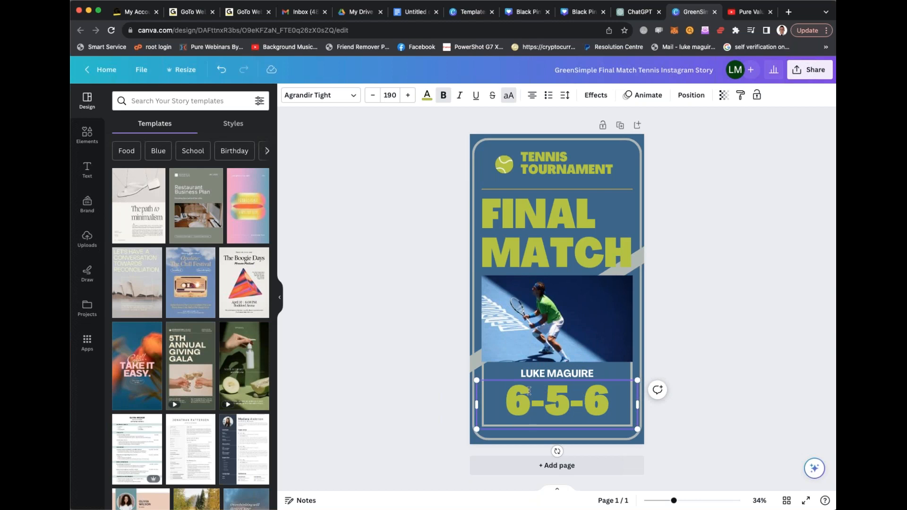
{"action": "left_click", "coordinate": [621, 286]}
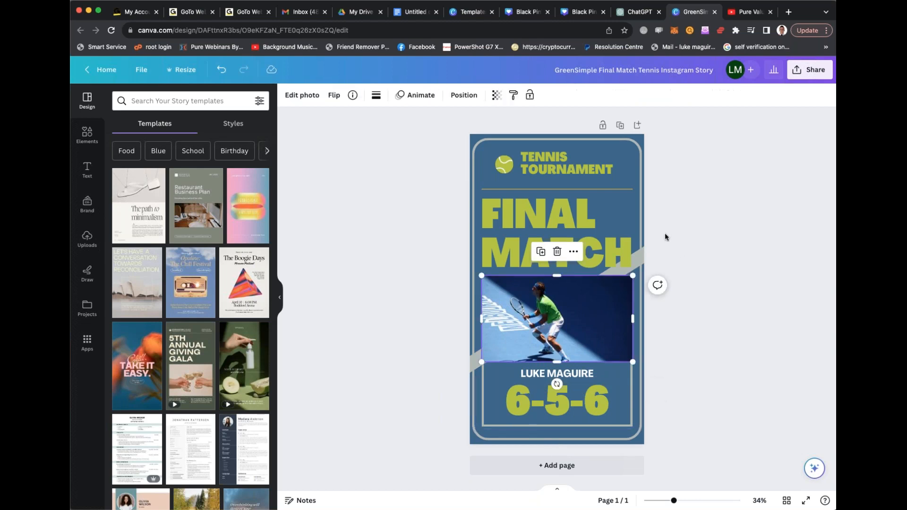
- Switch to ChatGPT and draft a prompt for 3 pink and blue business card examples for a local restaurant, including personal details
{"action": "left_click", "coordinate": [638, 12]}
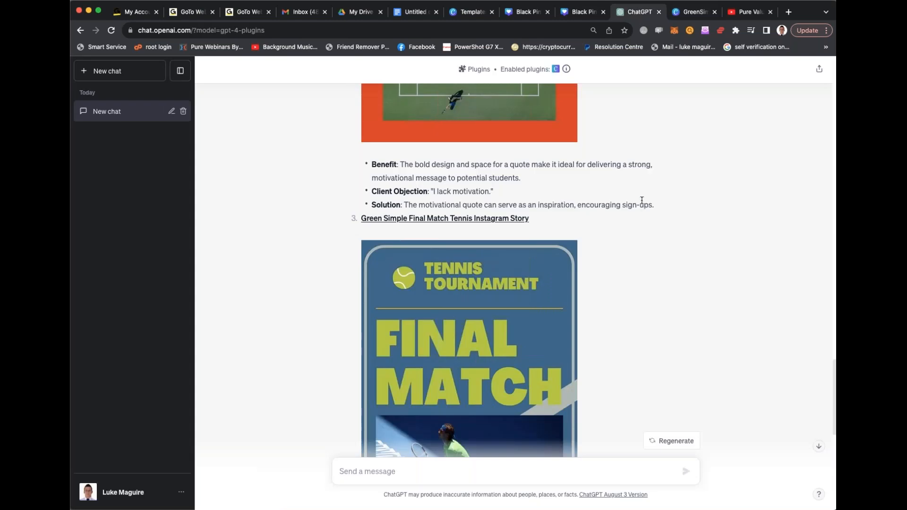
{"action": "type", "text": "design me a business card using the col"}
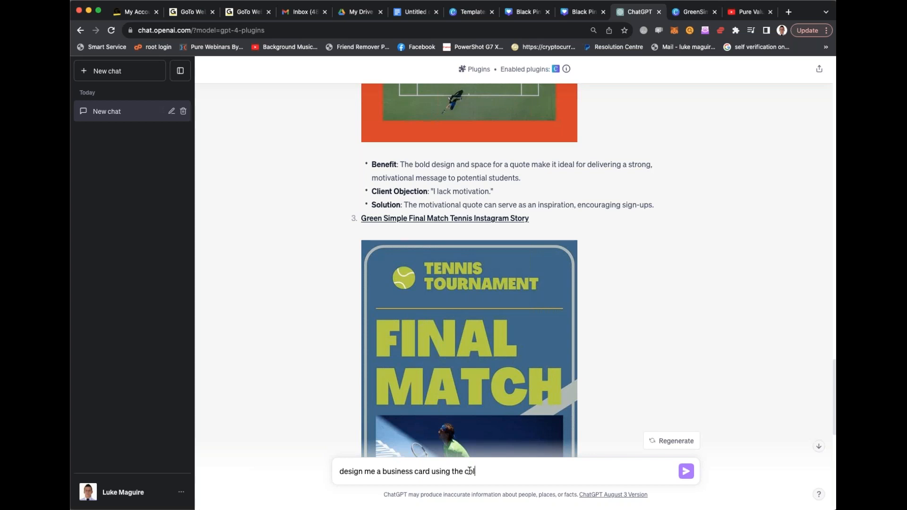
{"action": "type", "text": "ours pink and blue for my local restaurant. provide 3 different examples."}
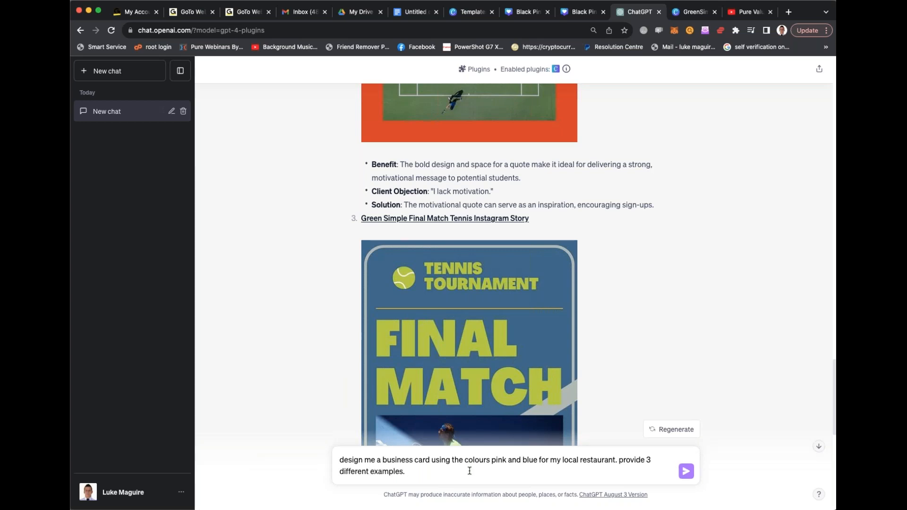
{"action": "type", "text": " please include my personal details."}
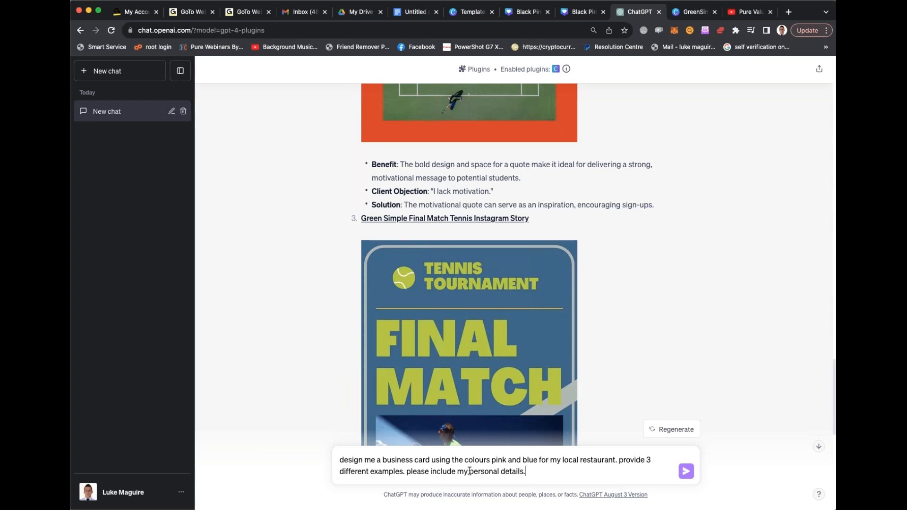
{"action": "key", "text": "super+a"}
{"action": "left_click", "coordinate": [145, 499]}
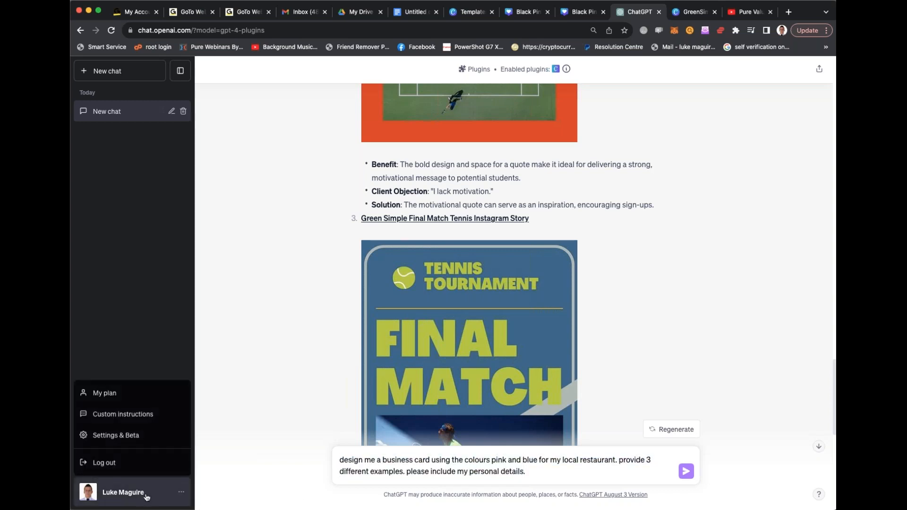
{"action": "left_click", "coordinate": [136, 438]}
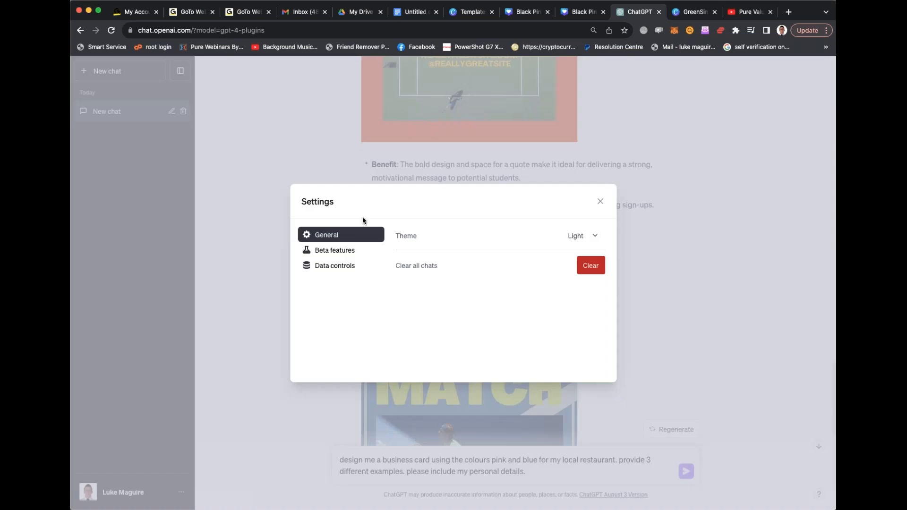
{"action": "left_click", "coordinate": [600, 202]}
- In the custom instructions, enter the person's full name and business address as the information ChatGPT should know
{"action": "left_click", "coordinate": [109, 492]}
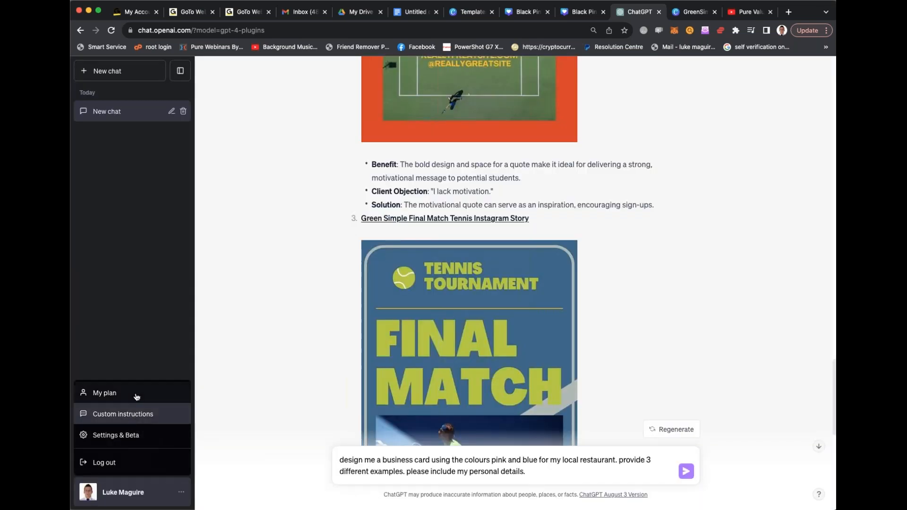
{"action": "left_click", "coordinate": [141, 414]}
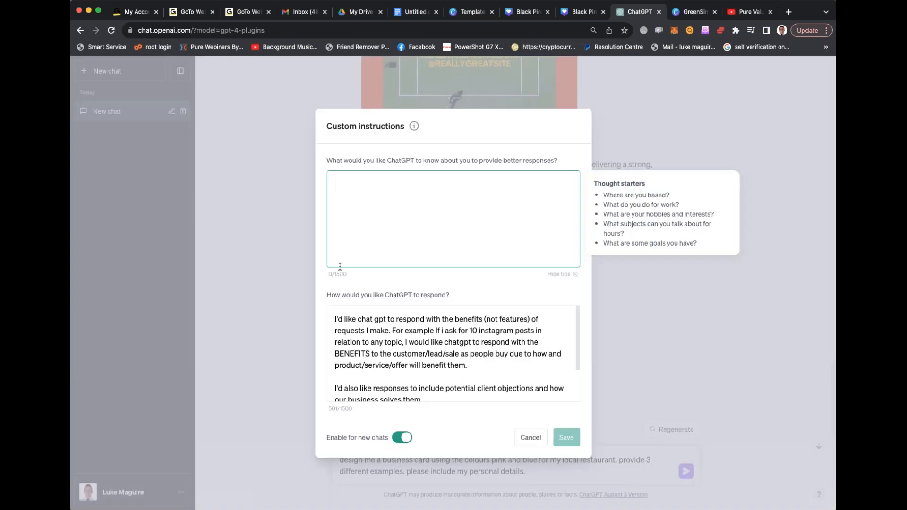
{"action": "type", "text": "My name is L"}
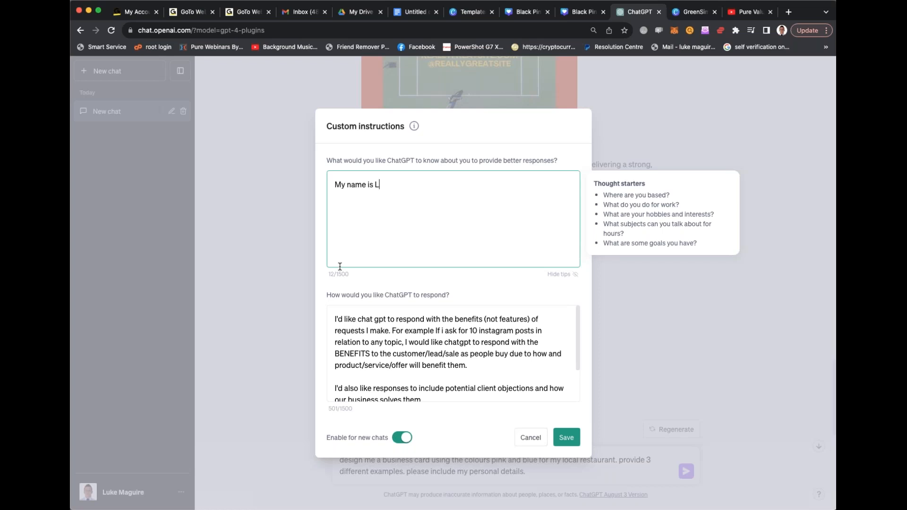
{"action": "type", "text": "uke Maguire"}
{"action": "key", "text": "Return"}
{"action": "type", "text": "My business ad"}
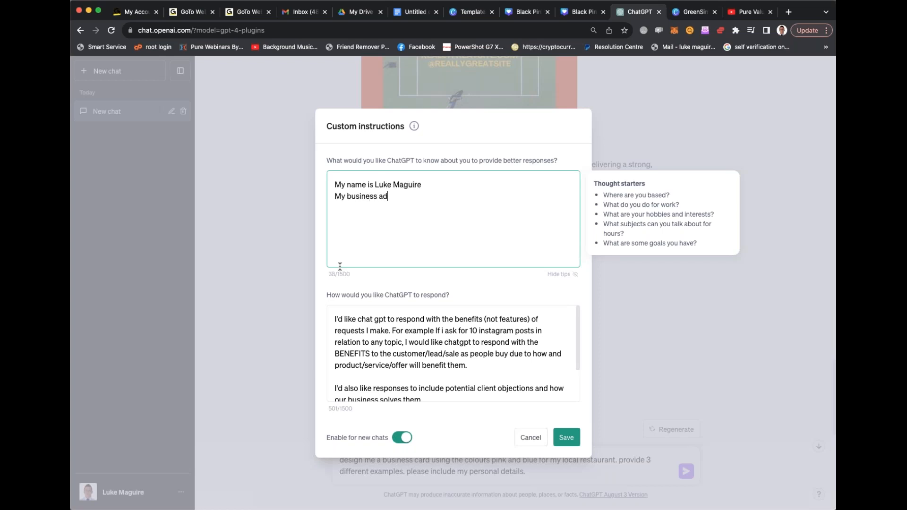
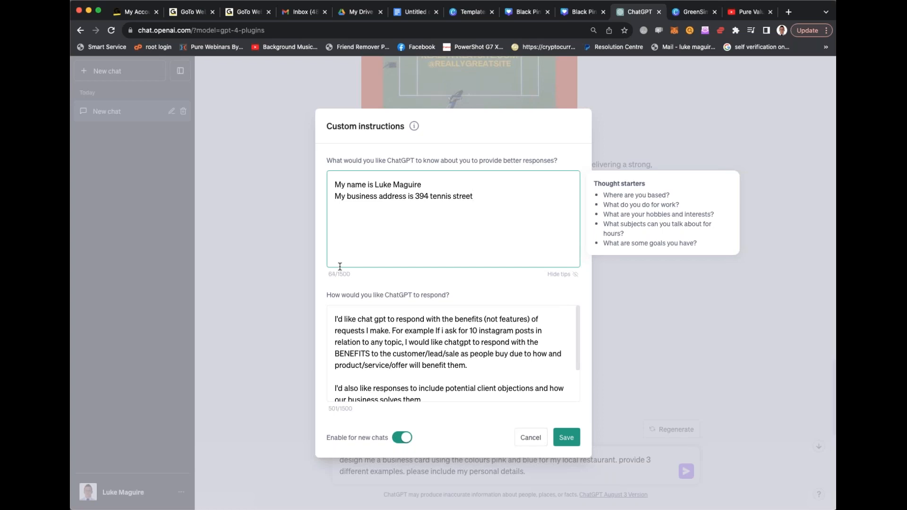
{"action": "key", "text": "Return"}
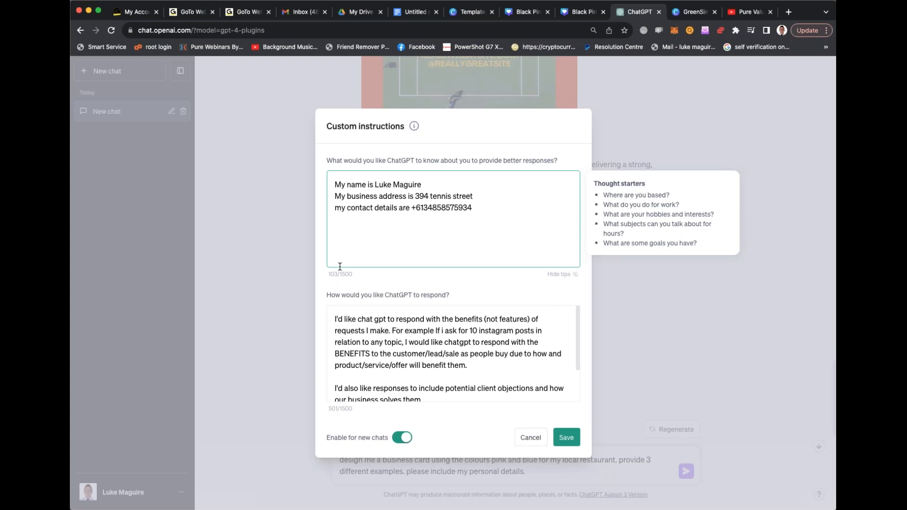
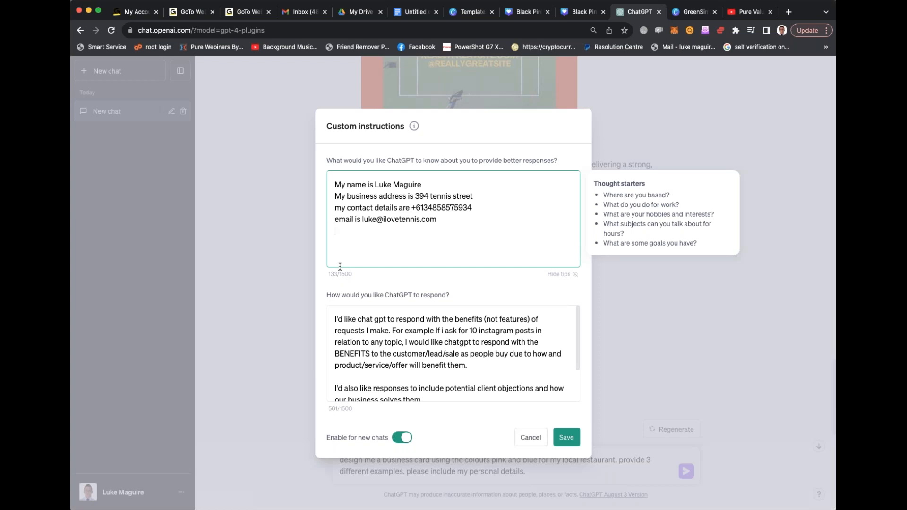
- Delete all the text on how ChatGPT should respond and save the custom instructions
{"action": "left_click", "coordinate": [449, 344]}
{"action": "key", "text": "super+a"}
{"action": "key", "text": "BackSpace"}
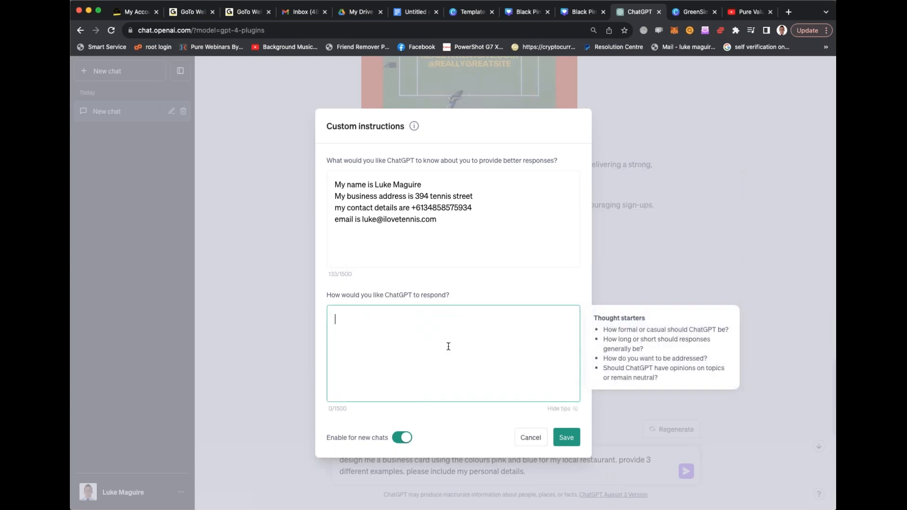
{"action": "left_click", "coordinate": [569, 437]}
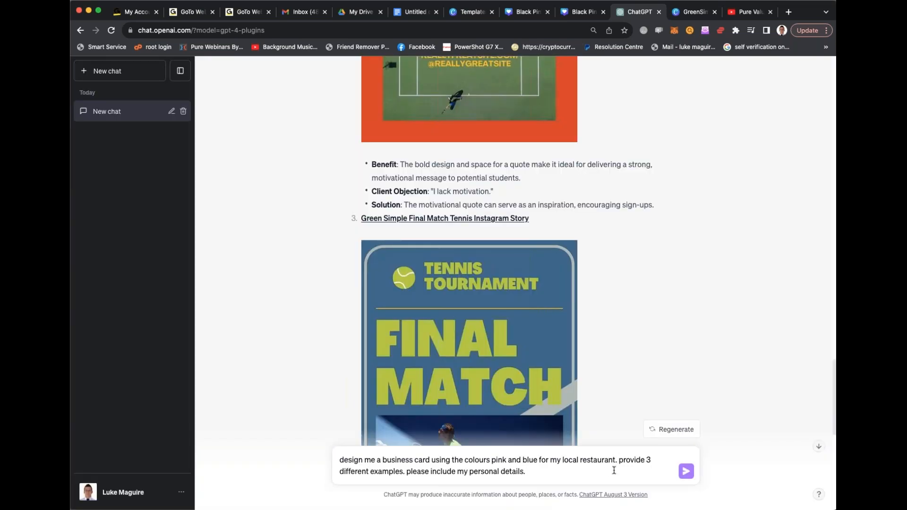
- Send the drafted restaurant business card prompt and follow the response to its end
{"action": "left_click", "coordinate": [684, 472]}
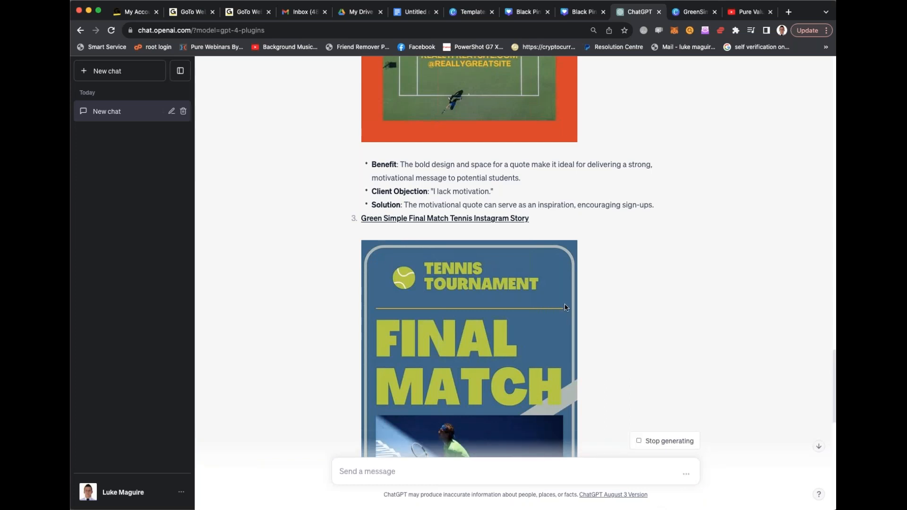
{"action": "scroll", "coordinate": [564, 308], "scroll_direction": "down", "scroll_amount": 11}
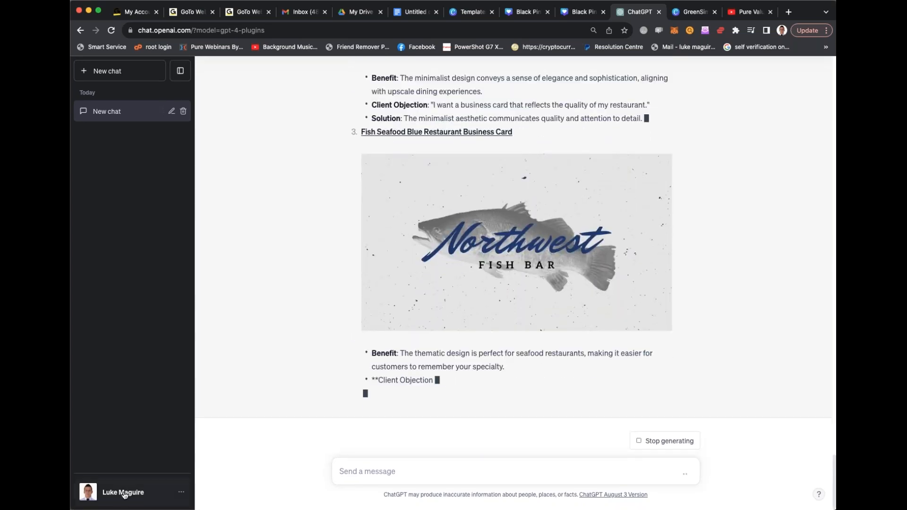
- Copy the personal details from the custom instructions, close them without changes, and paste the details into the chat message
{"action": "left_click", "coordinate": [94, 491]}
{"action": "left_click", "coordinate": [122, 414]}
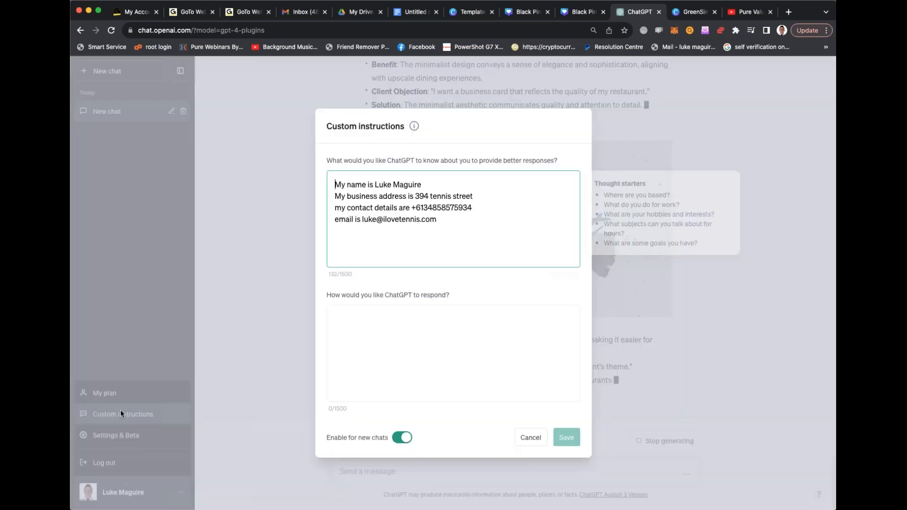
{"action": "key", "text": "super+a"}
{"action": "key", "text": "super+c"}
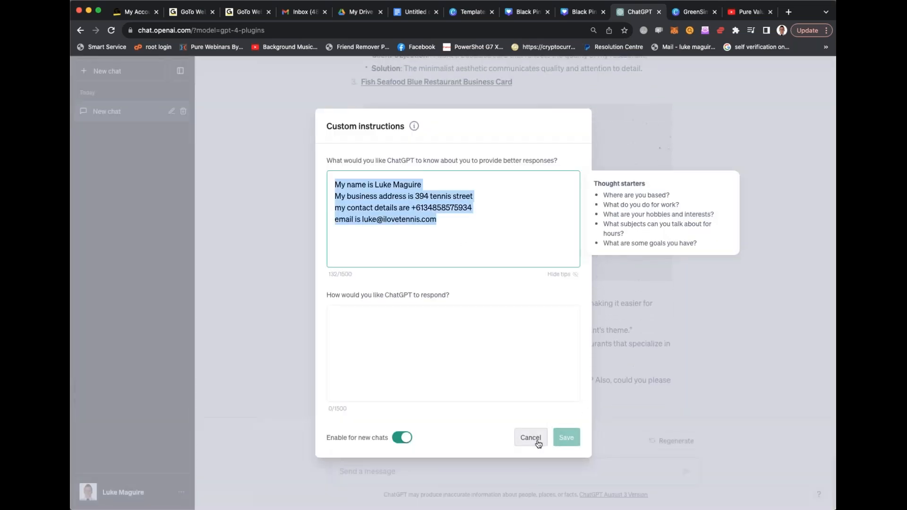
{"action": "left_click", "coordinate": [530, 438]}
{"action": "left_click", "coordinate": [468, 474]}
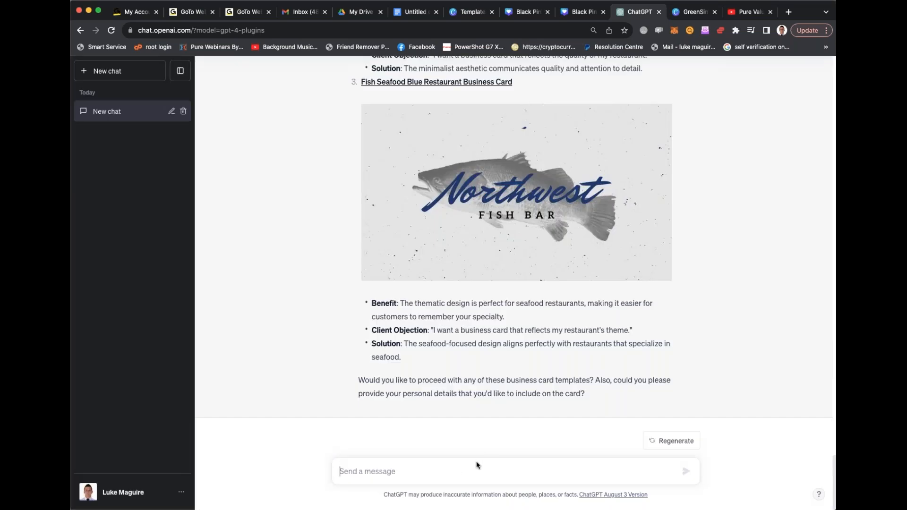
{"action": "key", "text": "super+v"}
{"action": "scroll", "coordinate": [486, 375], "scroll_direction": "up", "scroll_amount": 20}
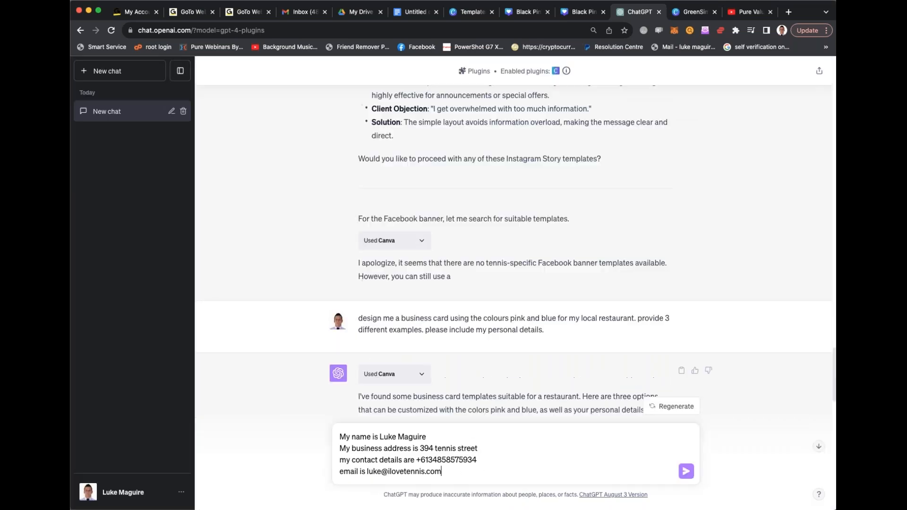
{"action": "scroll", "coordinate": [478, 373], "scroll_direction": "down", "scroll_amount": 3}
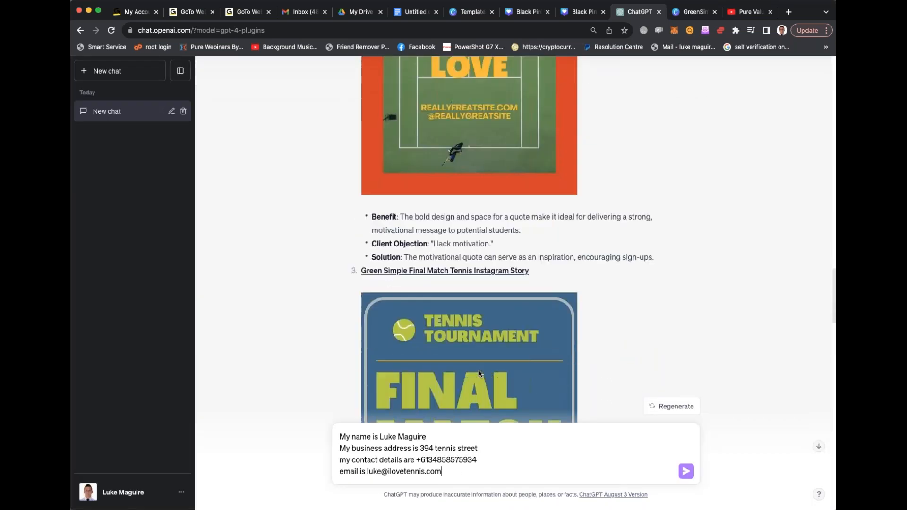
- Begin the message with "Please create 3 different business card design in canva using the following information" before the pasted personal details
{"action": "type", "text": "Please create 3 different business cards using the following information"}
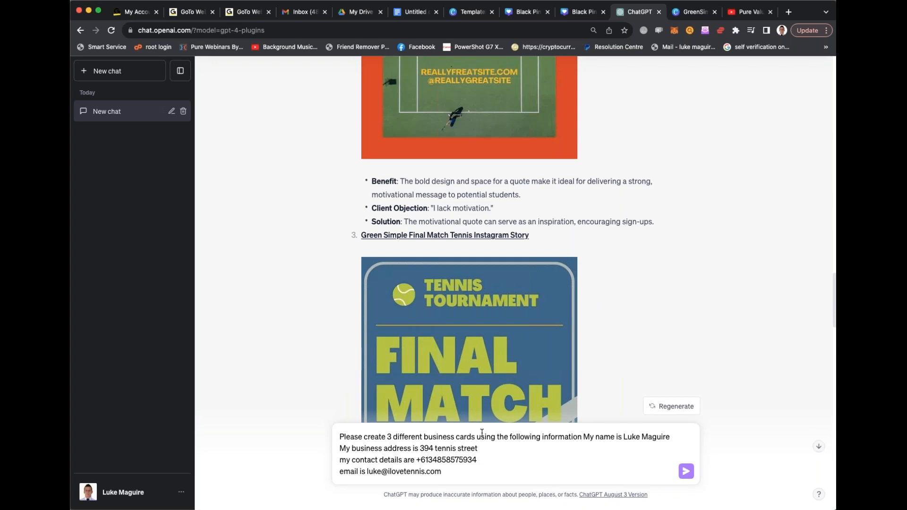
{"action": "key", "text": "BackSpace"}
{"action": "type", "text": "design"}
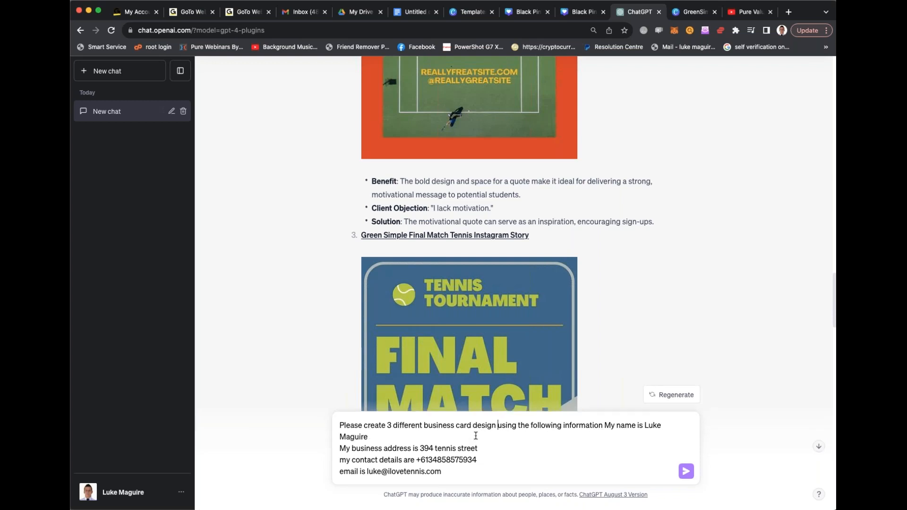
{"action": "type", "text": " in canva"}
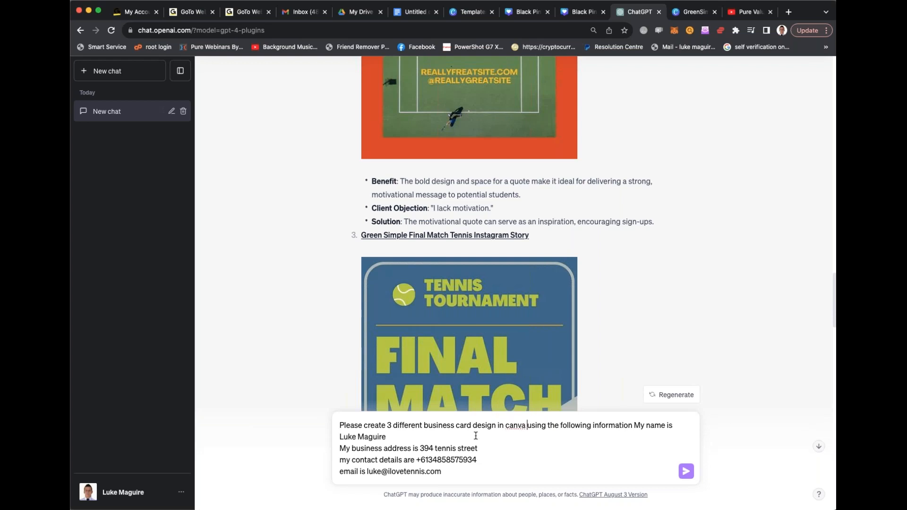
- End the message's opening sentence with a period, send the business card prompt and follow the response
{"action": "left_click", "coordinate": [636, 425]}
{"action": "key", "text": "BackSpace"}
{"action": "type", "text": "."}
{"action": "key", "text": "Return"}
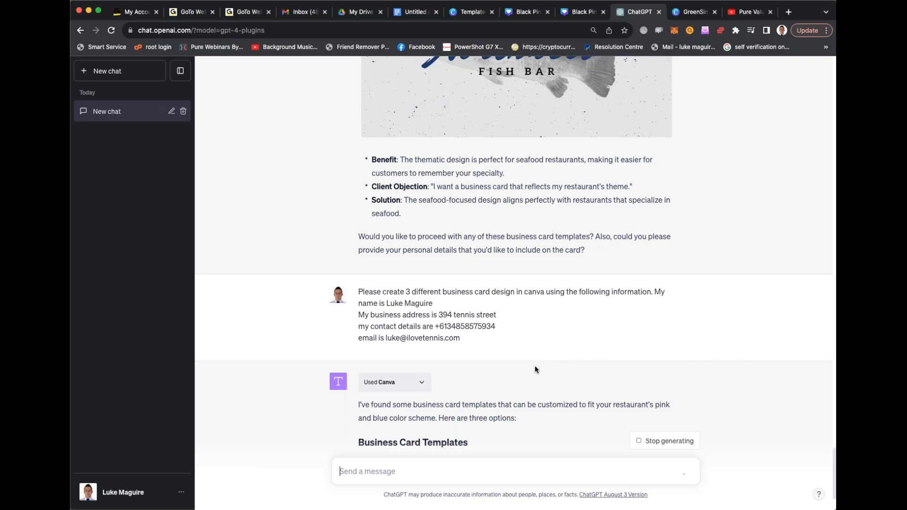
{"action": "left_click_drag", "start_coordinate": [548, 402], "coordinate": [535, 314]}
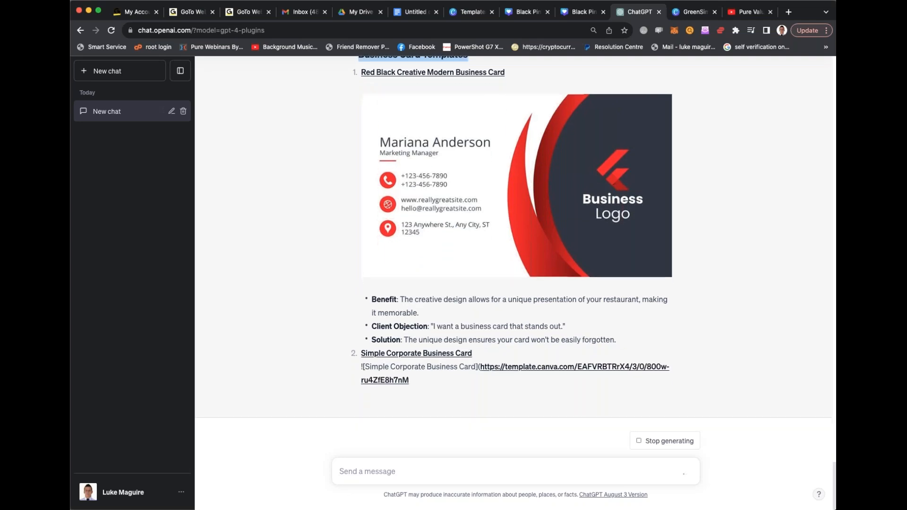
- Stop the running response and send the follow-up "Now give examples that are in pink and blue for the above"
{"action": "left_click", "coordinate": [675, 444]}
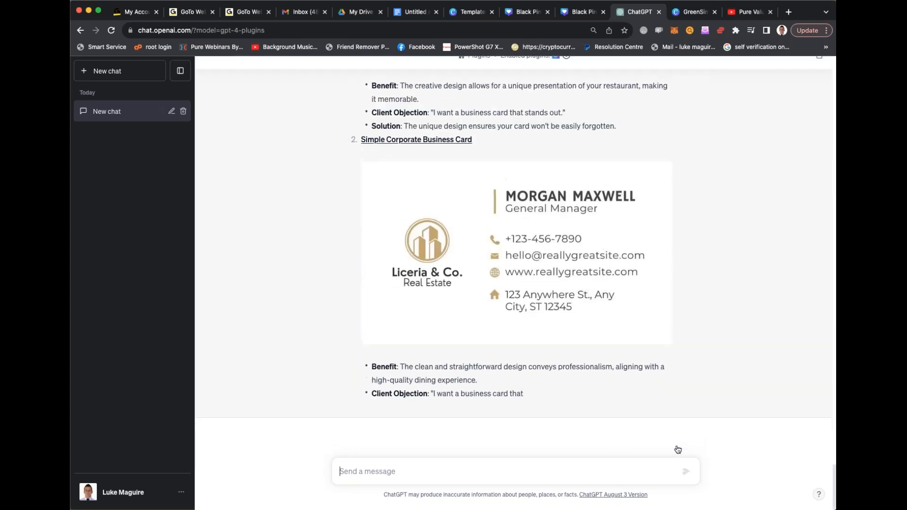
{"action": "key", "text": "super+v"}
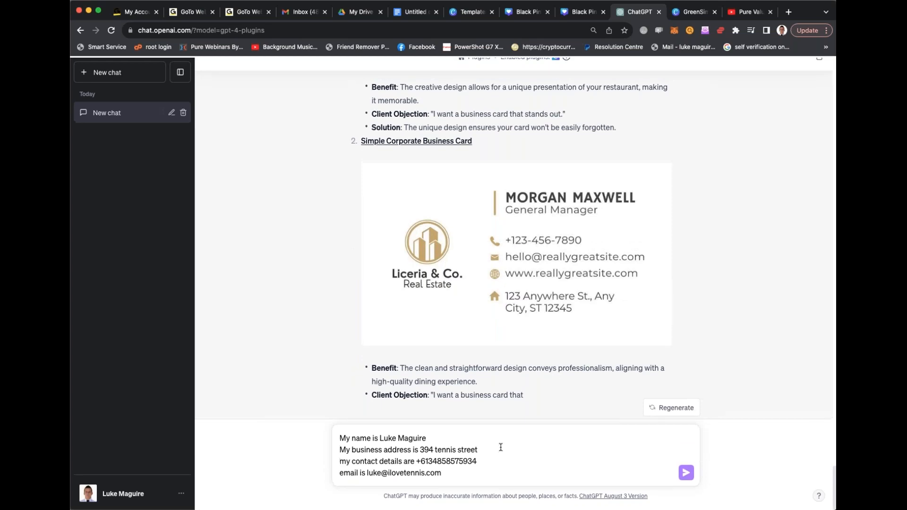
{"action": "key", "text": "super+a"}
{"action": "type", "text": "N"}
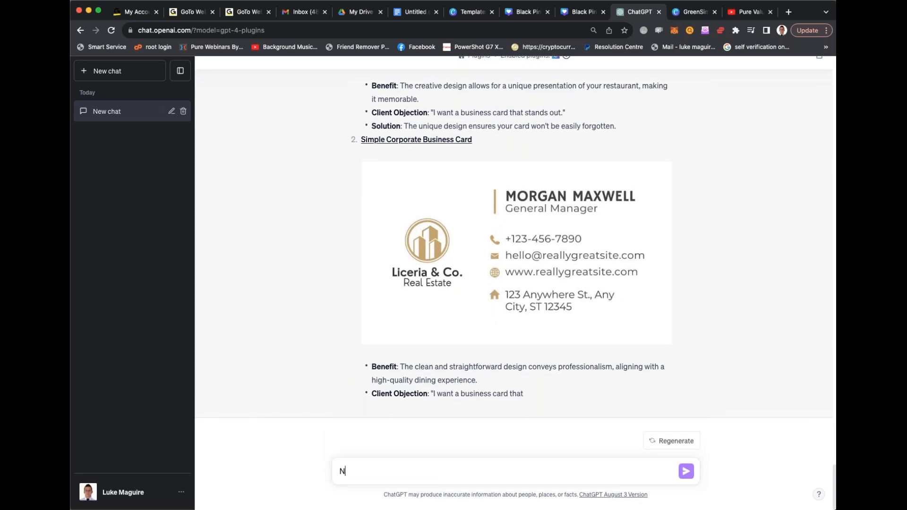
{"action": "type", "text": "ow give examples that are in pink and blue for the above"}
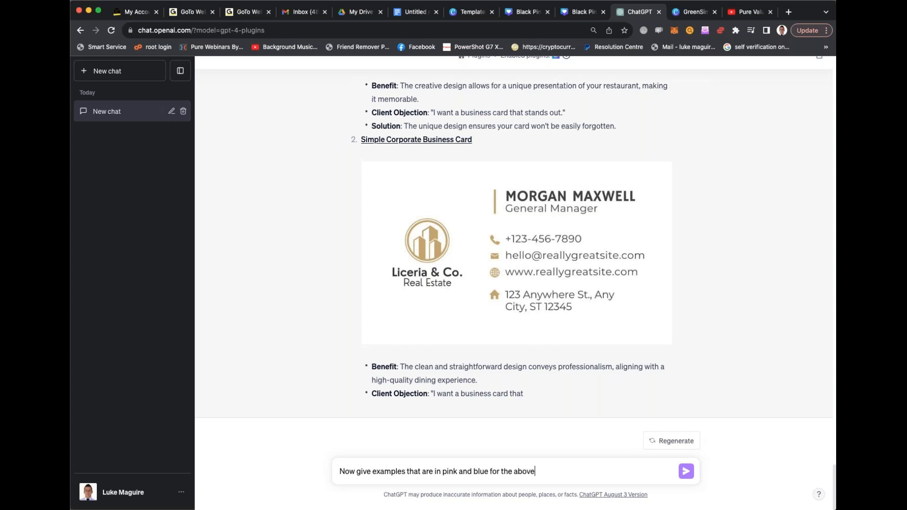
{"action": "key", "text": "Return"}
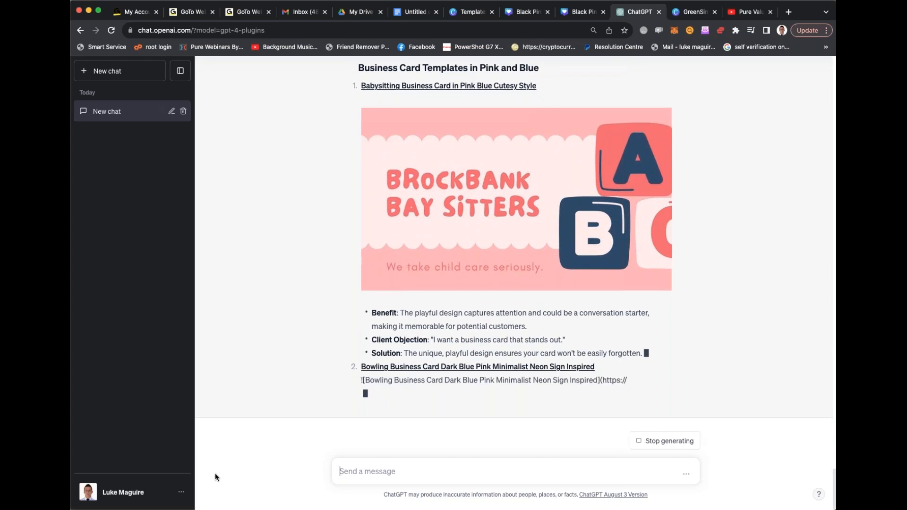
- Review the saved custom instructions and close them without changes
{"action": "left_click", "coordinate": [123, 492]}
{"action": "left_click", "coordinate": [131, 411]}
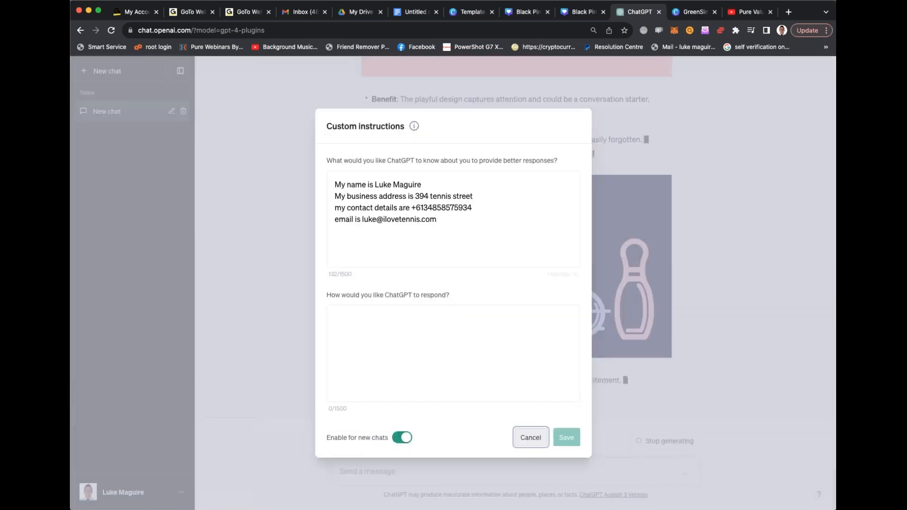
{"action": "left_click", "coordinate": [530, 437]}
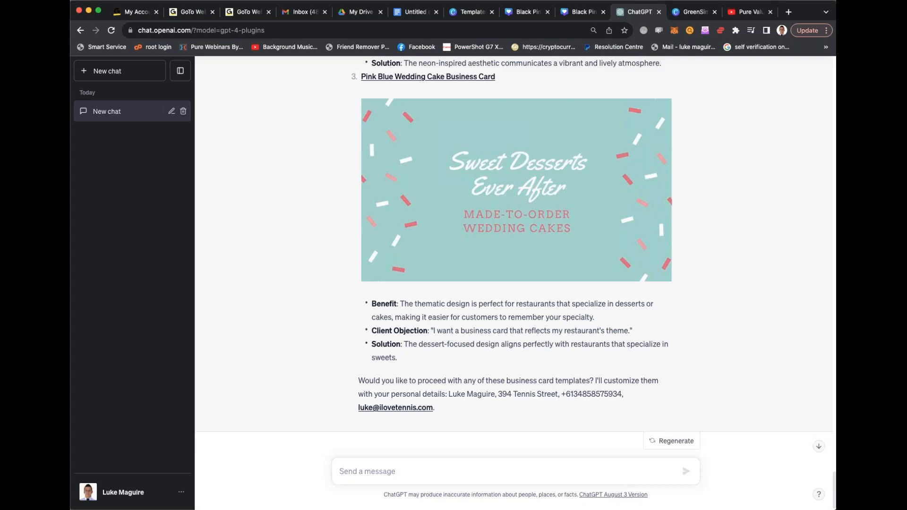
- Review the offer to customize the business cards and reply "yes, the first template"
{"action": "left_click_drag", "start_coordinate": [367, 381], "coordinate": [624, 396]}
{"action": "left_click", "coordinate": [490, 473]}
{"action": "scroll", "coordinate": [518, 338], "scroll_direction": "up", "scroll_amount": 10}
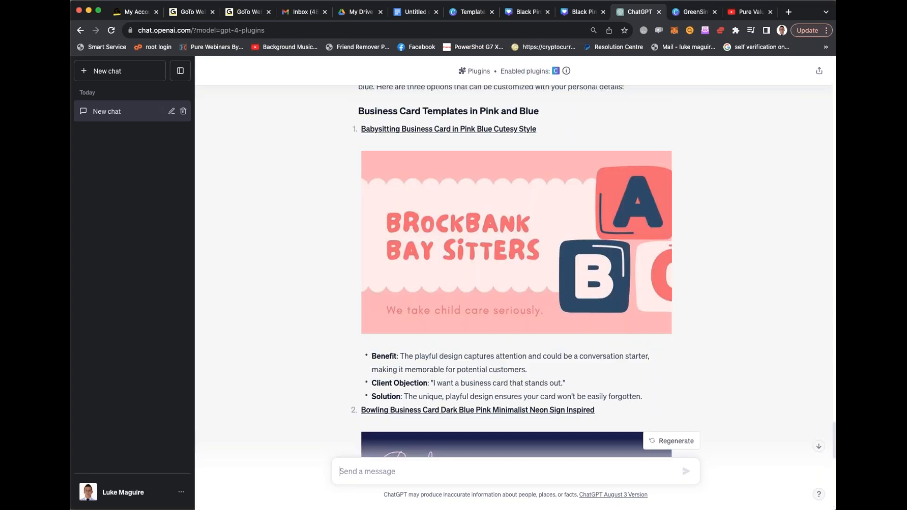
{"action": "type", "text": "yes, the first template"}
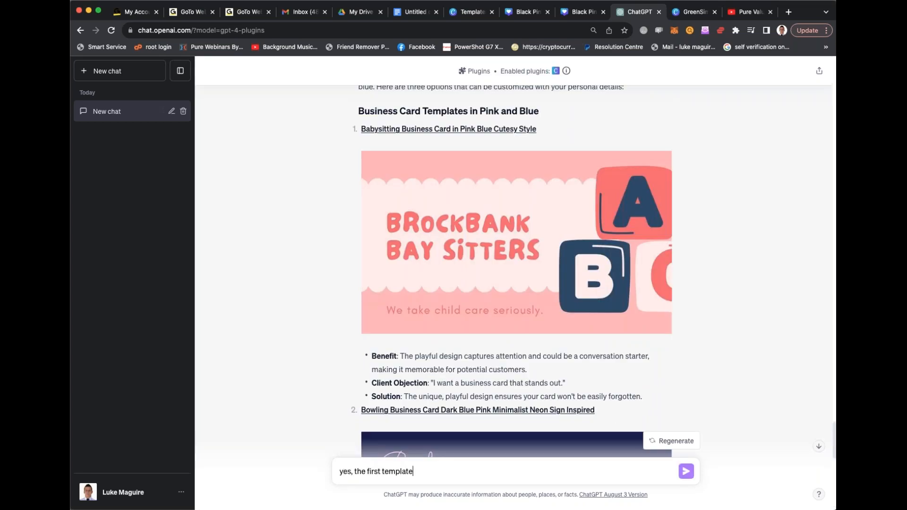
{"action": "key", "text": "Return"}
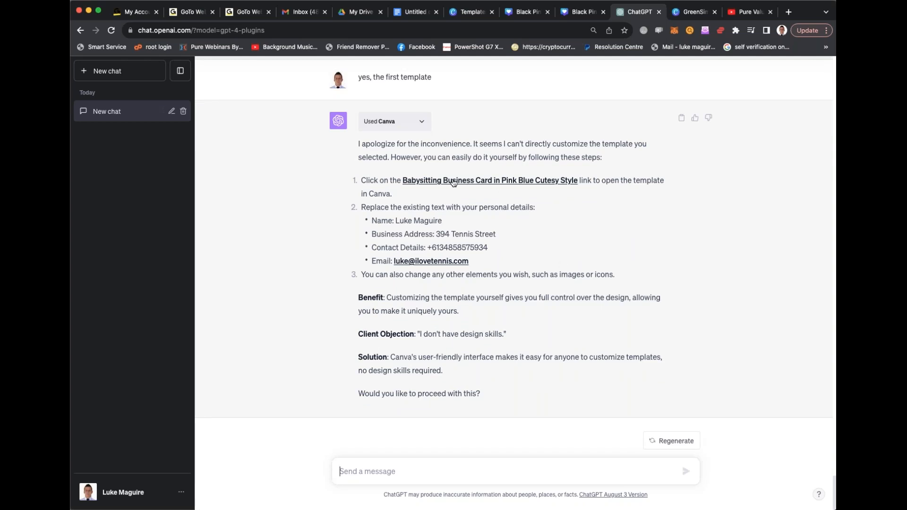
- Open the linked Babysitting Business Card in Pink Blue Cutesy Style template in Canva and select the contact text on its second page
{"action": "left_click", "coordinate": [486, 182]}
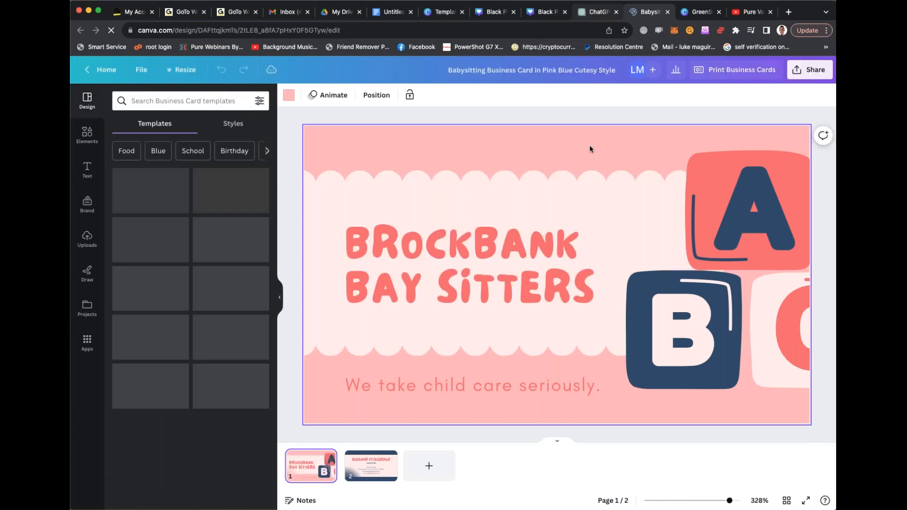
{"action": "left_click", "coordinate": [371, 465]}
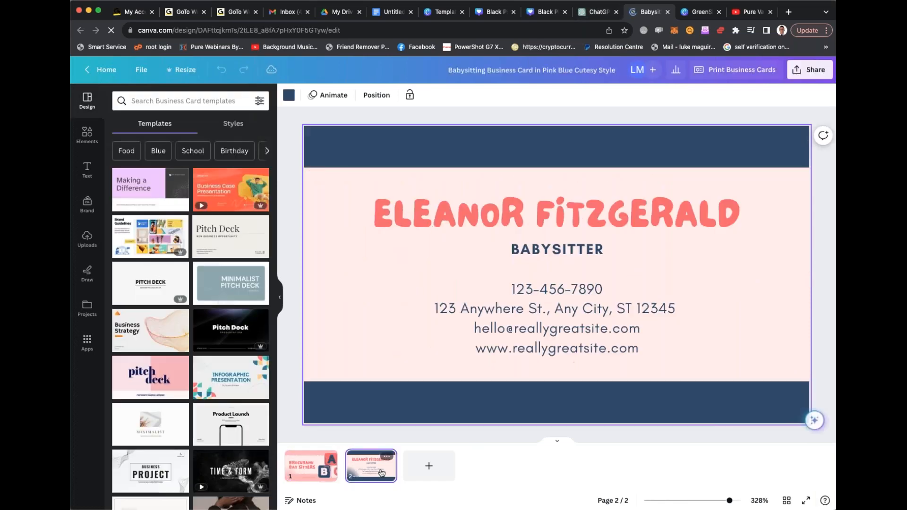
{"action": "left_click", "coordinate": [521, 290]}
{"action": "left_click", "coordinate": [512, 288]}
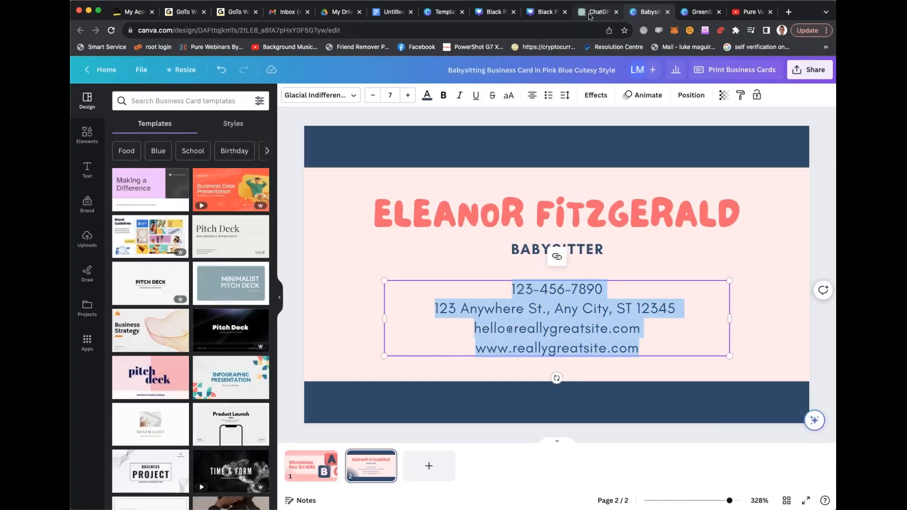
- Replace the card's contact text with the name, business address, phone and e-mail list copied from ChatGPT's reply
{"action": "left_click", "coordinate": [596, 12]}
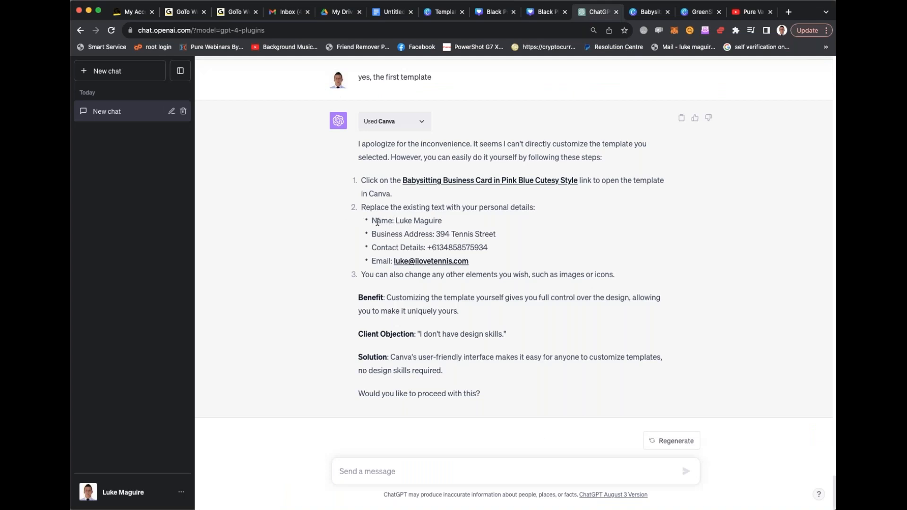
{"action": "left_click_drag", "start_coordinate": [374, 222], "coordinate": [481, 260]}
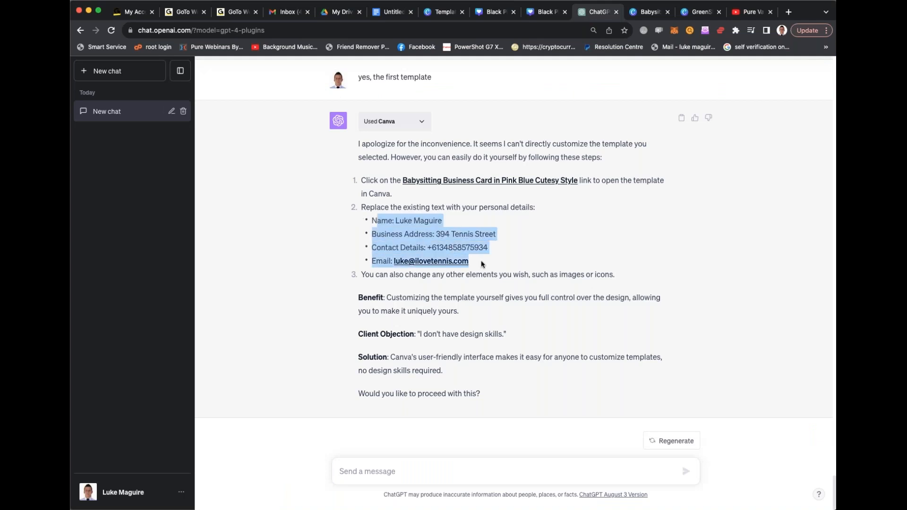
{"action": "left_click", "coordinate": [371, 223]}
{"action": "left_click_drag", "start_coordinate": [433, 237], "coordinate": [490, 260]}
{"action": "key", "text": "ctrl+c"}
{"action": "scroll", "coordinate": [355, 224], "scroll_direction": "up", "scroll_amount": 6}
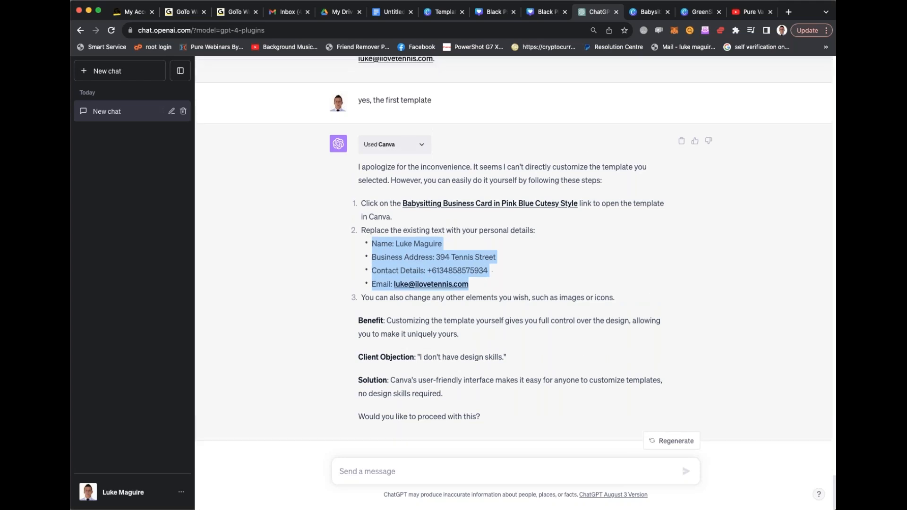
{"action": "scroll", "coordinate": [359, 231], "scroll_direction": "down", "scroll_amount": 6}
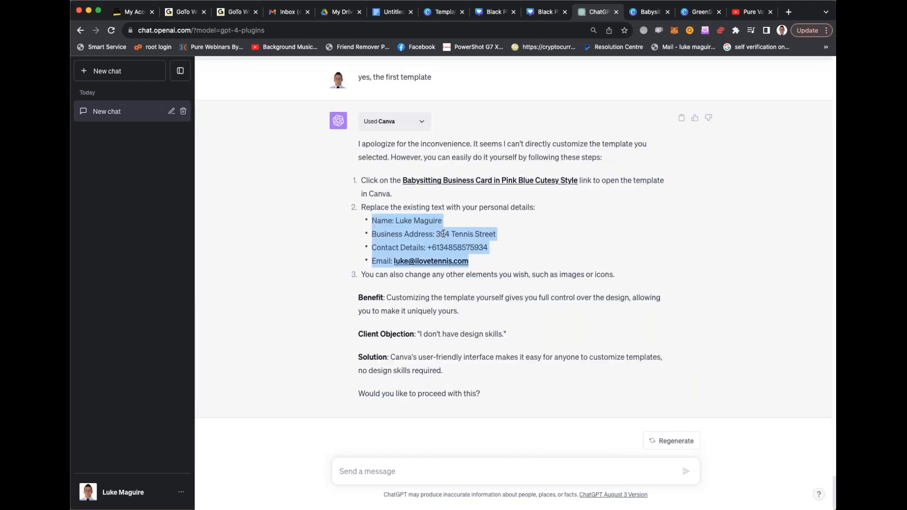
{"action": "left_click", "coordinate": [649, 13]}
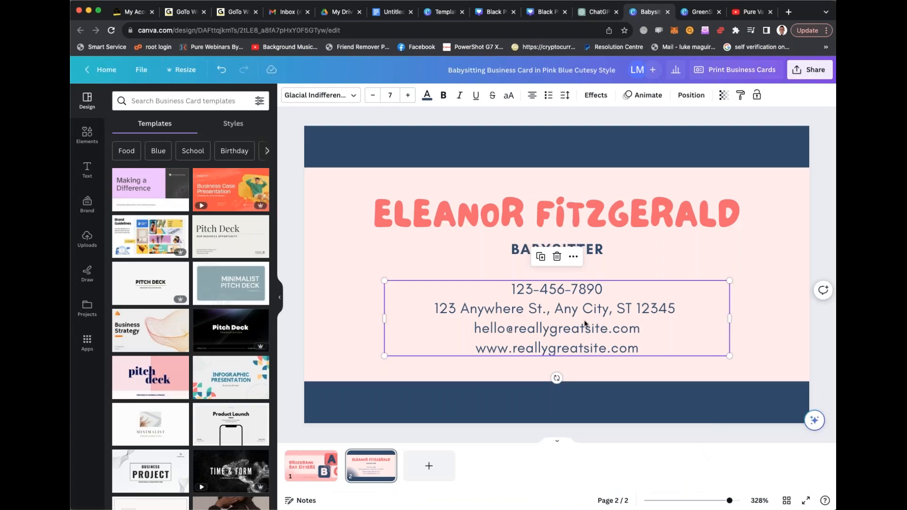
{"action": "key", "text": "ctrl+a"}
{"action": "key", "text": "ctrl+v"}
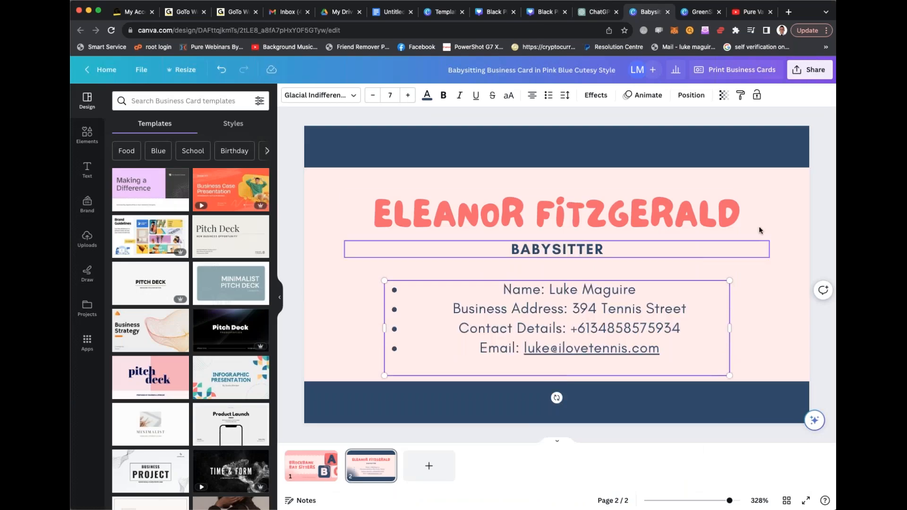
- Replace the large heading name on the card's second page with the person's full name
{"action": "left_click", "coordinate": [763, 235]}
{"action": "double_click", "coordinate": [613, 206]}
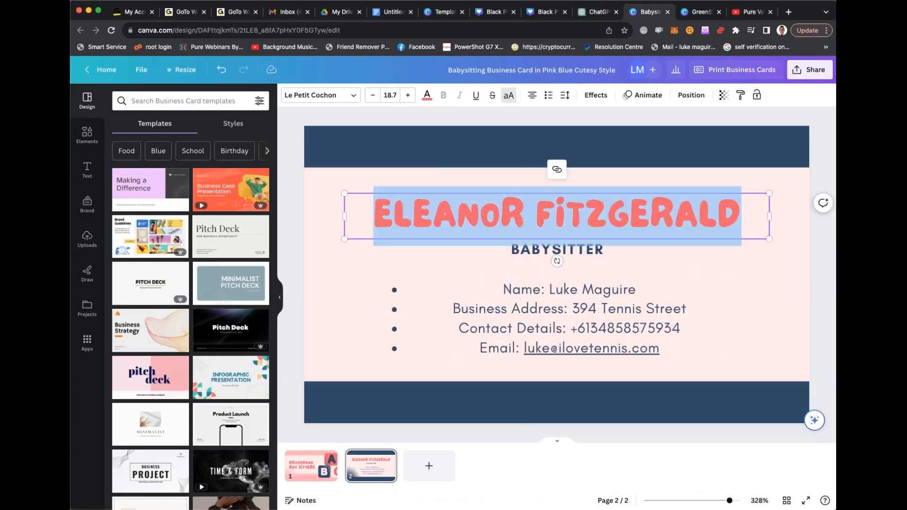
{"action": "type", "text": "LUKE MAGUIRE"}
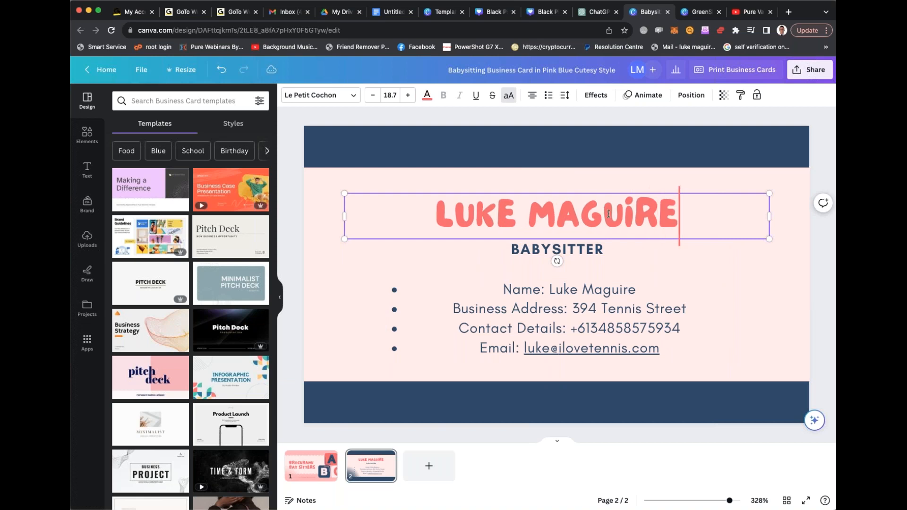
- Change the job title below the name to "TENNIS MASTERRR" and return to the card's first page
{"action": "double_click", "coordinate": [598, 253]}
{"action": "type", "text": "TENNIS"}
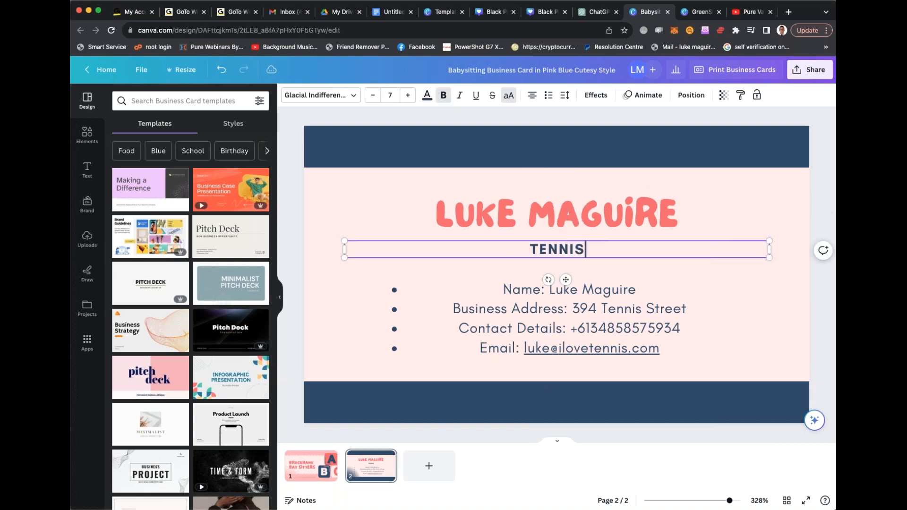
{"action": "type", "text": " MASTERRRRR"}
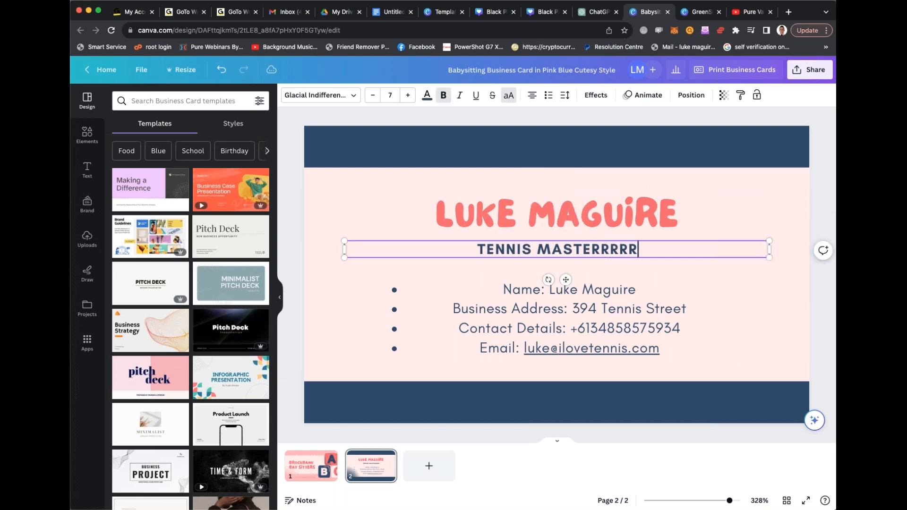
{"action": "key", "text": "BackSpace"}
{"action": "key", "text": "BackSpace"}
{"action": "key", "text": "BackSpace"}
{"action": "key", "text": "BackSpace"}
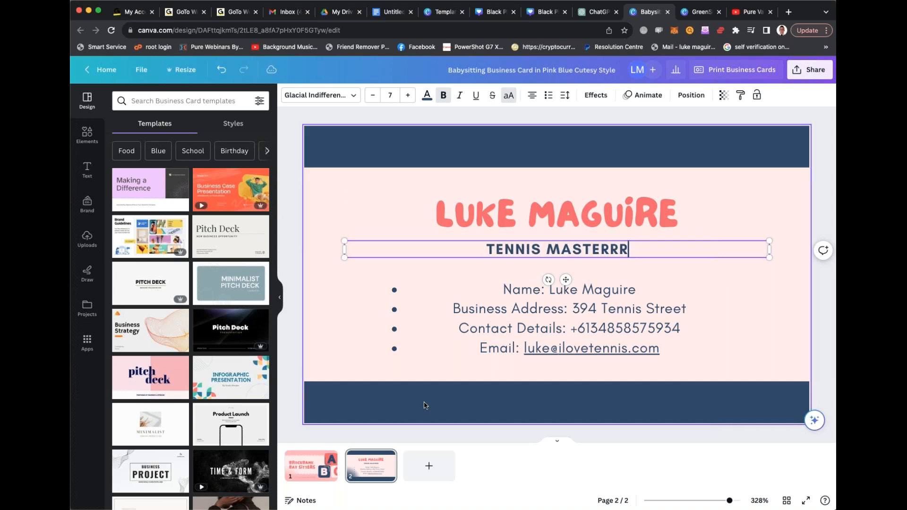
{"action": "left_click", "coordinate": [309, 466]}
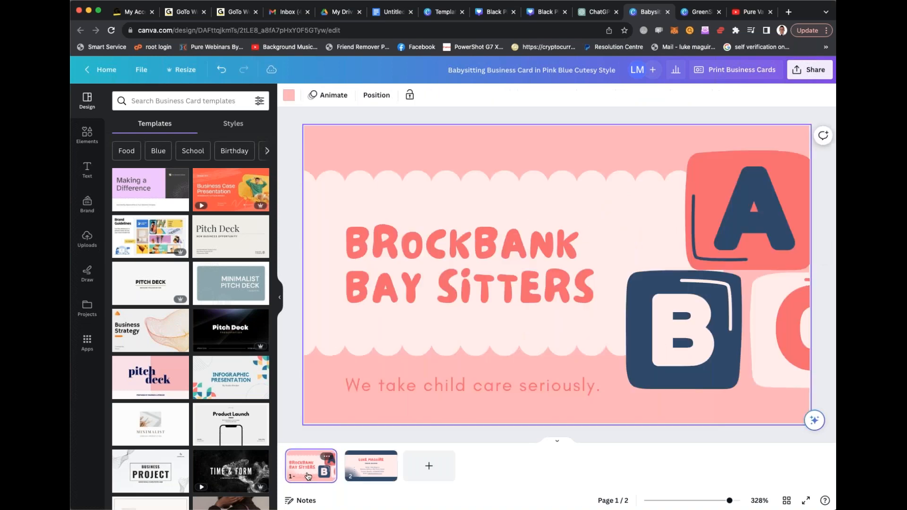
- Replace the heading on the card's first page with "TENNIS MASTER"
{"action": "double_click", "coordinate": [442, 247]}
{"action": "type", "text": "TENNIS"}
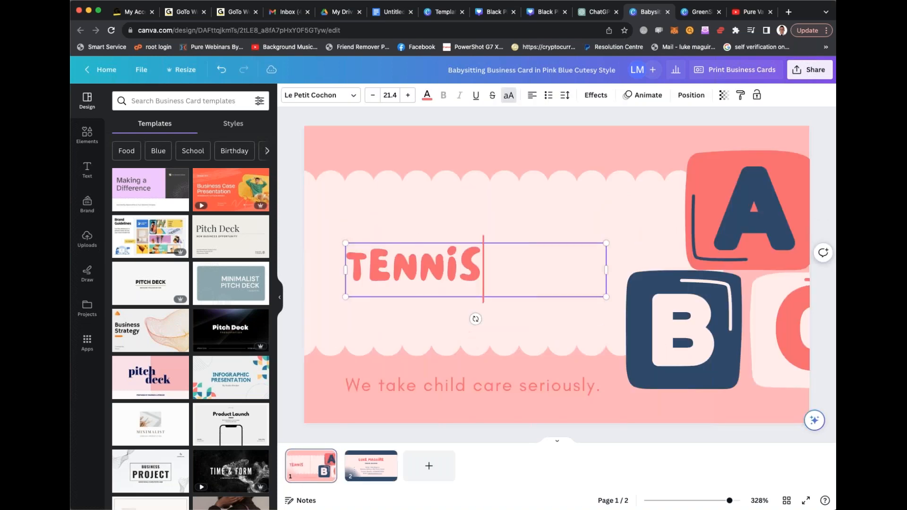
{"action": "type", "text": " MASTER"}
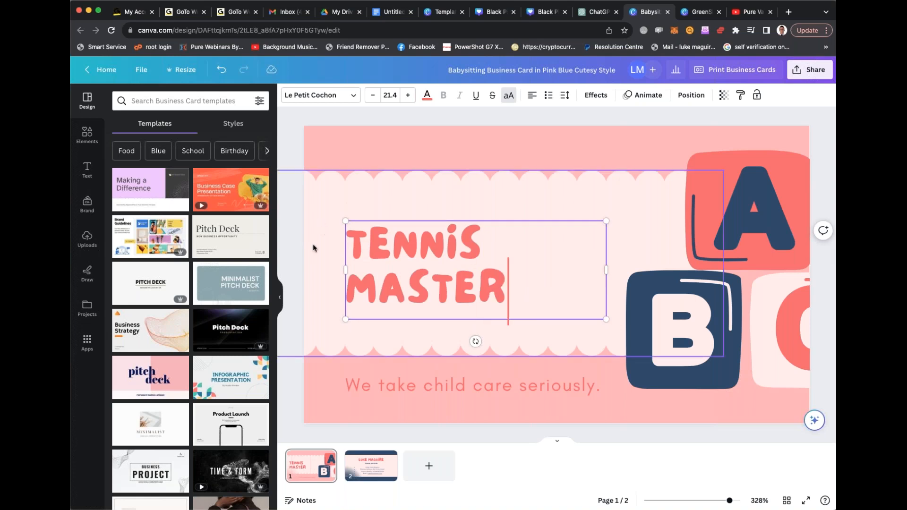
- Search the design templates for "yellow template" and look through the designs offered
{"action": "scroll", "coordinate": [243, 294], "scroll_direction": "down", "scroll_amount": 1}
{"action": "scroll", "coordinate": [243, 293], "scroll_direction": "up", "scroll_amount": 1}
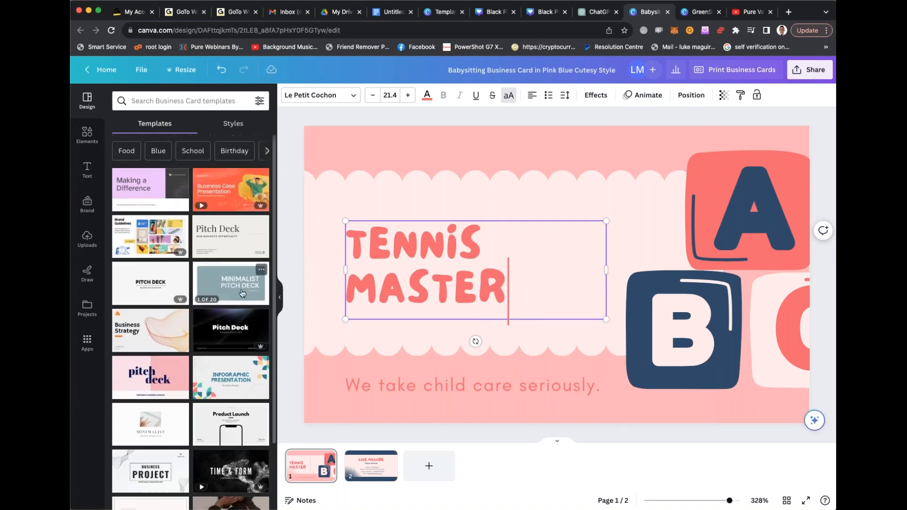
{"action": "left_click", "coordinate": [209, 100]}
{"action": "type", "text": "yellow template"}
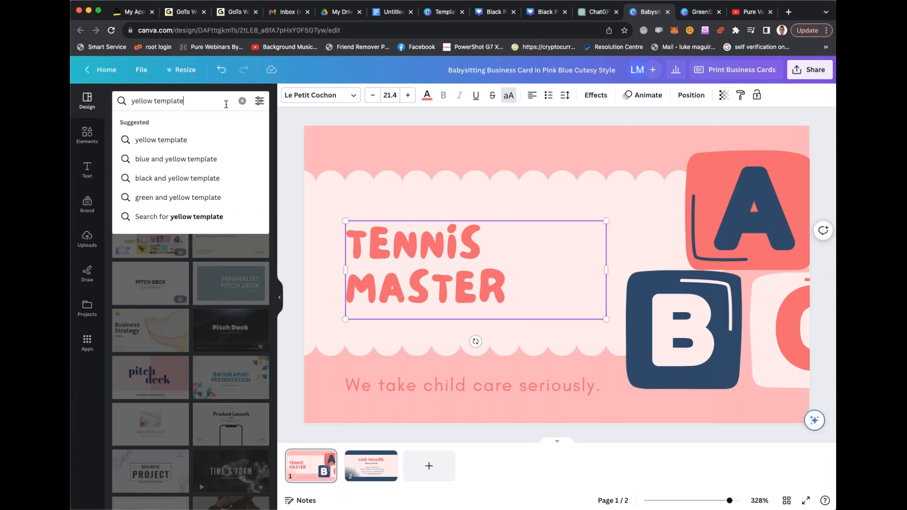
{"action": "left_click", "coordinate": [204, 139]}
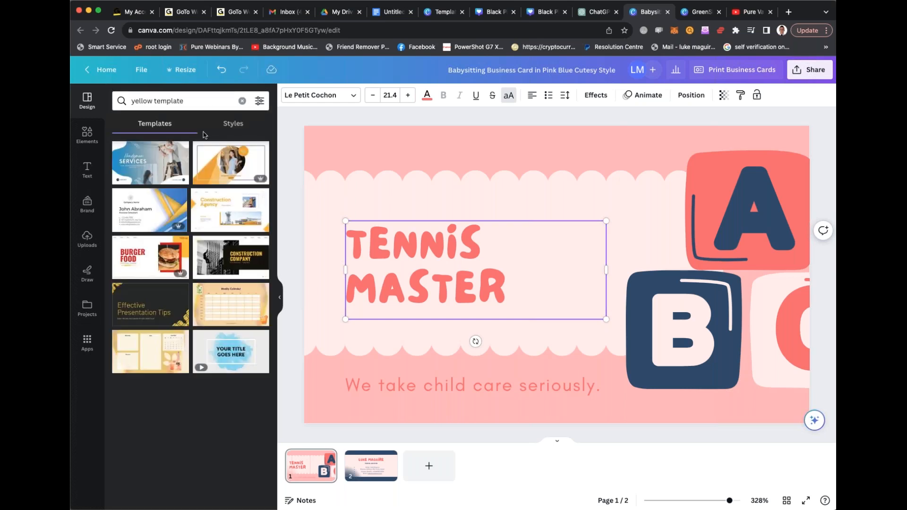
{"action": "scroll", "coordinate": [220, 204], "scroll_direction": "down", "scroll_amount": 2}
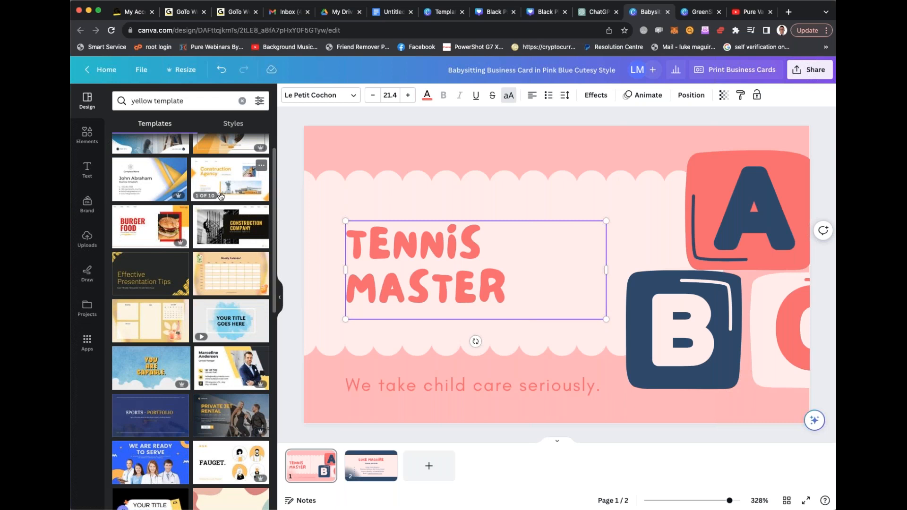
{"action": "scroll", "coordinate": [220, 196], "scroll_direction": "down", "scroll_amount": 5}
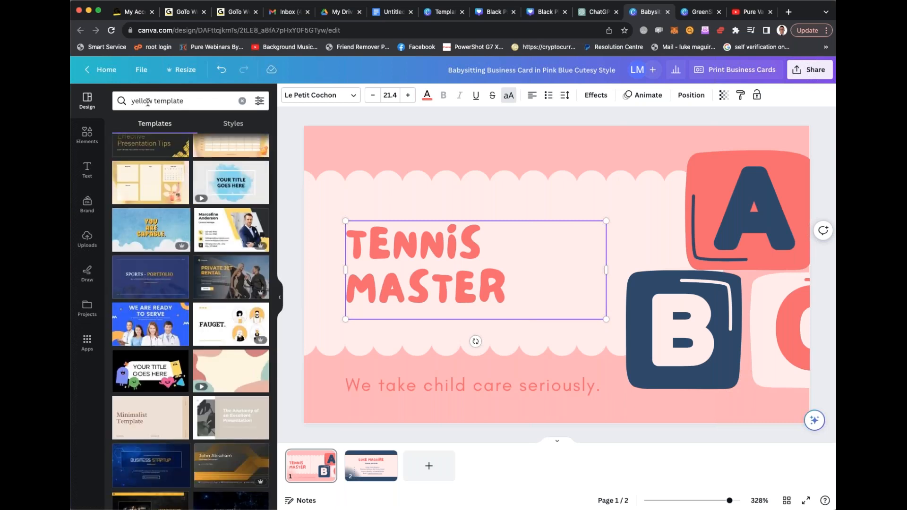
- Search templates for "yellow business card", replace all pages with both pages of the Yellow Pet Shop Business Card, and view the second page
{"action": "double_click", "coordinate": [169, 101]}
{"action": "type", "text": "business card"}
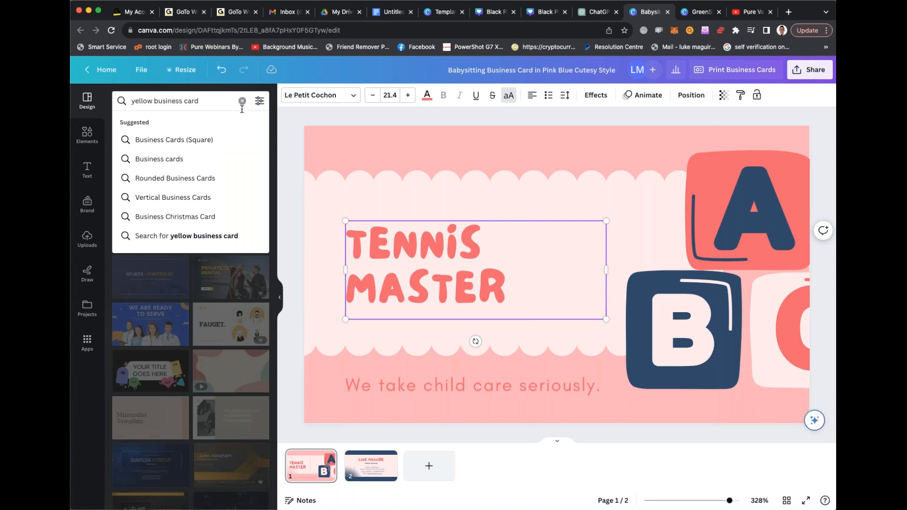
{"action": "key", "text": "Return"}
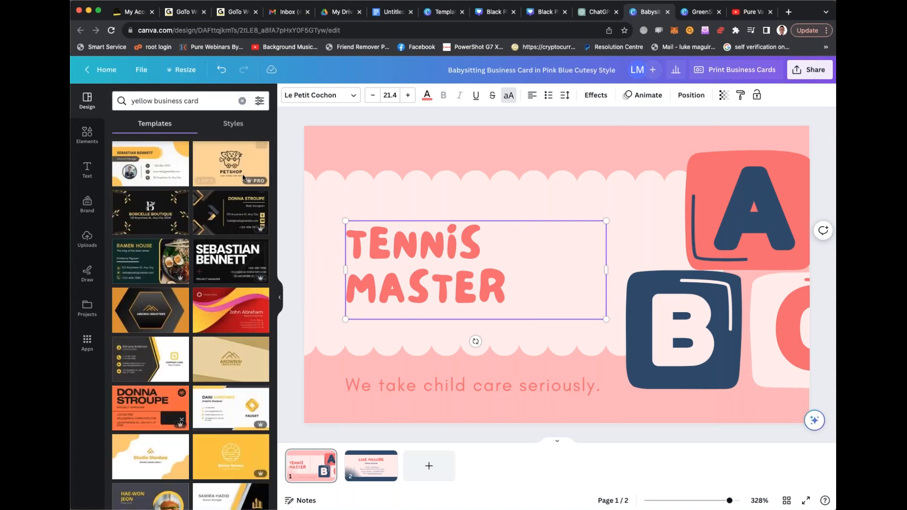
{"action": "left_click", "coordinate": [239, 167]}
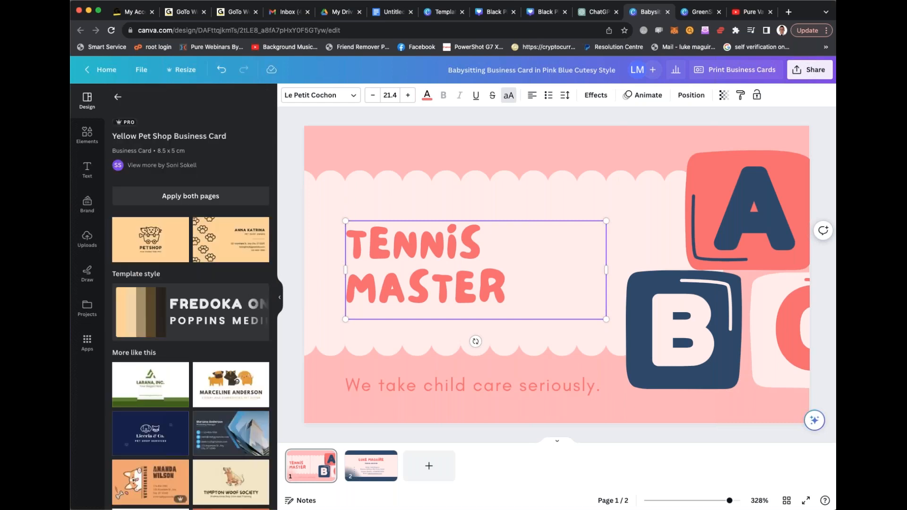
{"action": "left_click", "coordinate": [202, 198]}
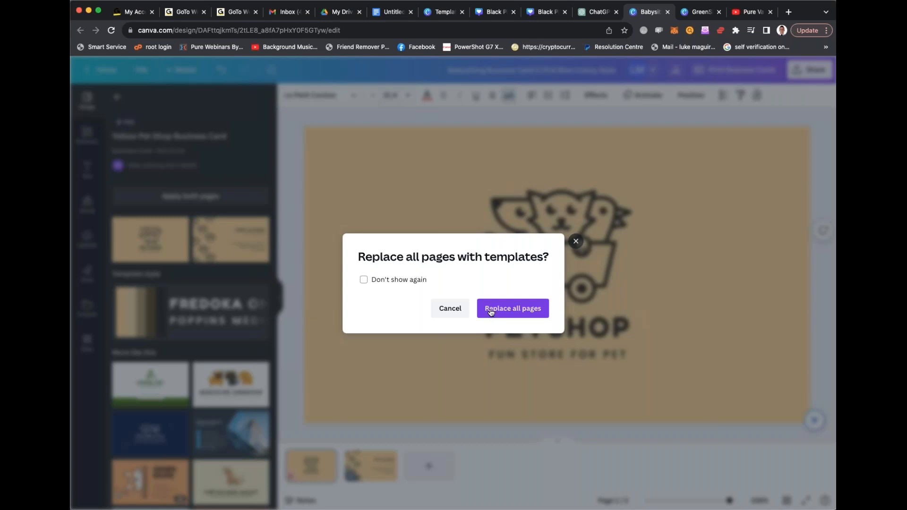
{"action": "left_click", "coordinate": [491, 310]}
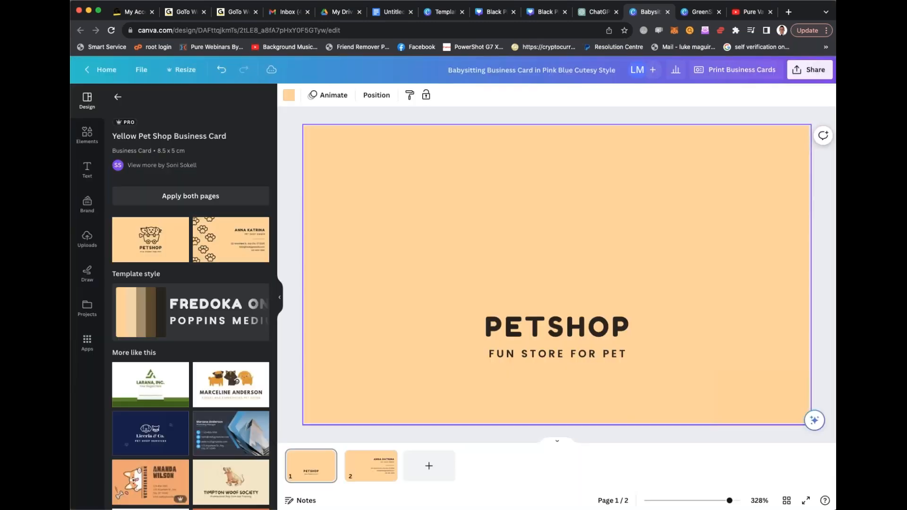
{"action": "left_click", "coordinate": [379, 475]}
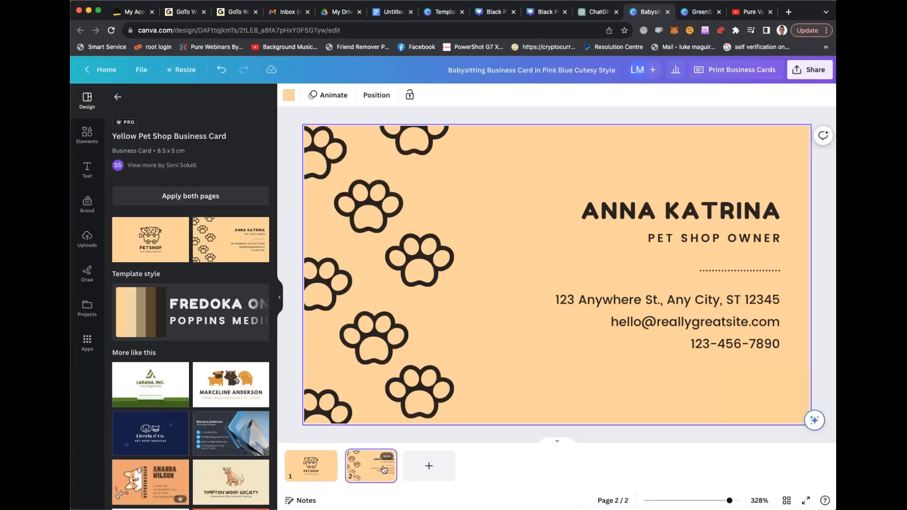
- Undo the template replacement, and try applying both pages of the Yellow Pet Shop Business Card again but cancel replacing all pages
{"action": "key", "text": "super+z"}
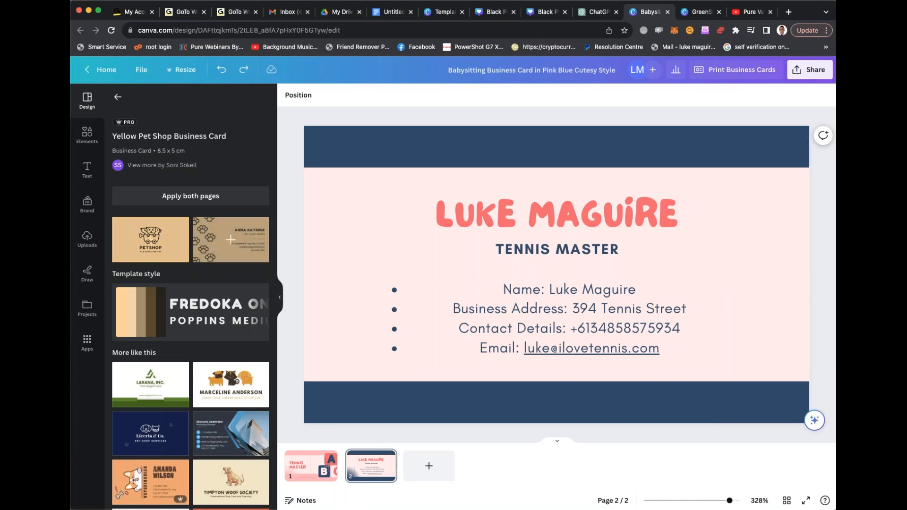
{"action": "left_click", "coordinate": [182, 196]}
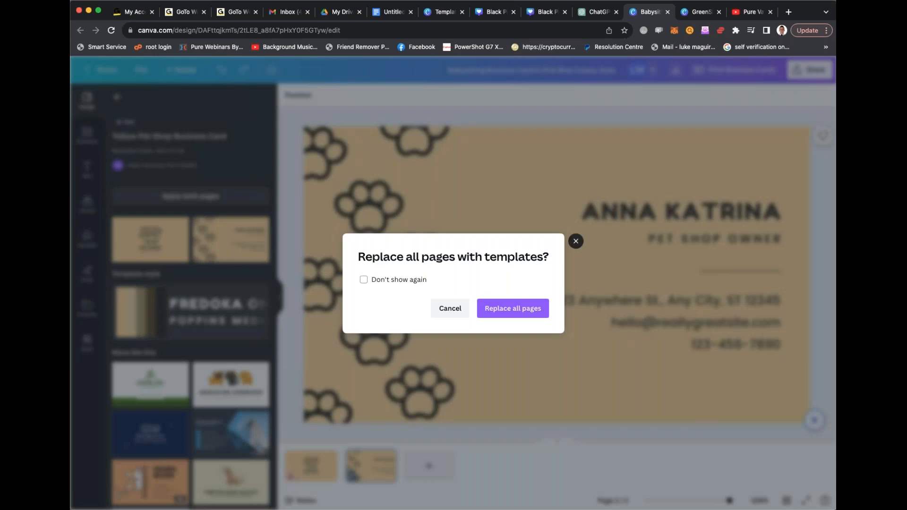
{"action": "left_click", "coordinate": [450, 308]}
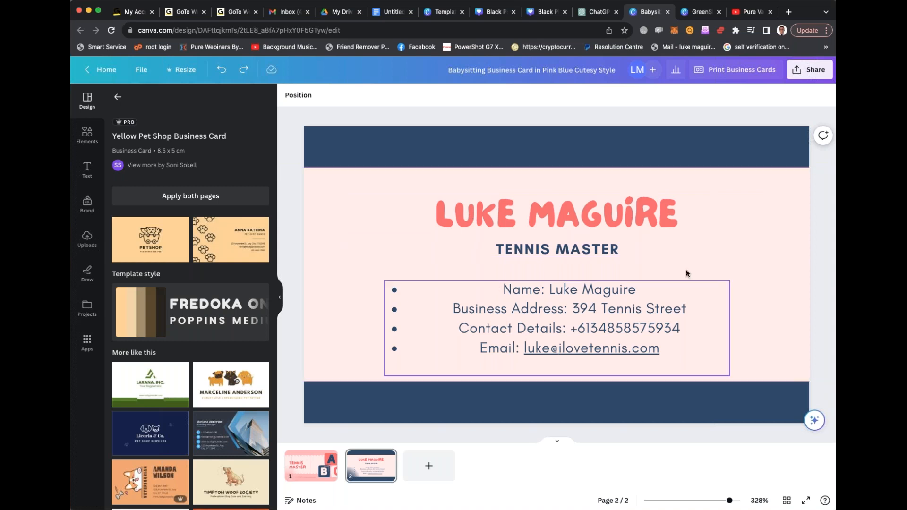
- Switch to ChatGPT, start a new chat and open the plugin store
{"action": "left_click", "coordinate": [598, 11]}
{"action": "scroll", "coordinate": [519, 189], "scroll_direction": "up", "scroll_amount": 20}
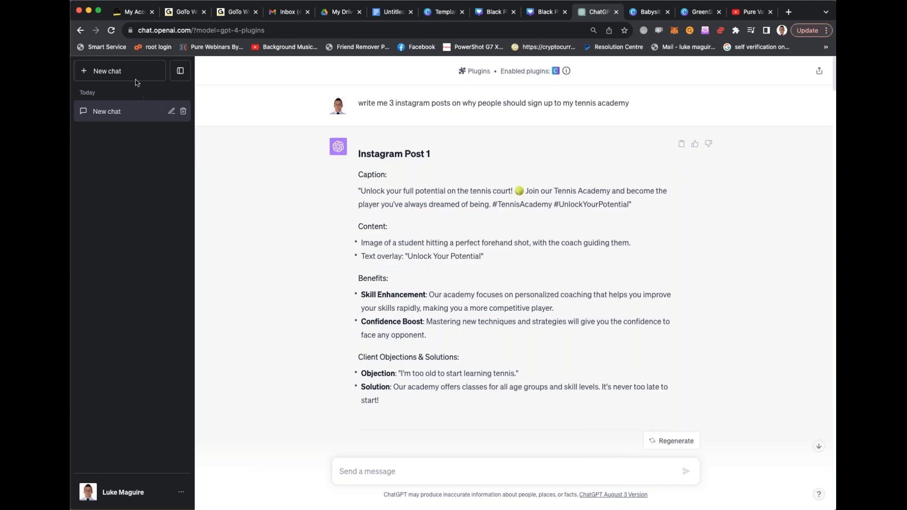
{"action": "left_click", "coordinate": [123, 72]}
{"action": "left_click", "coordinate": [515, 105]}
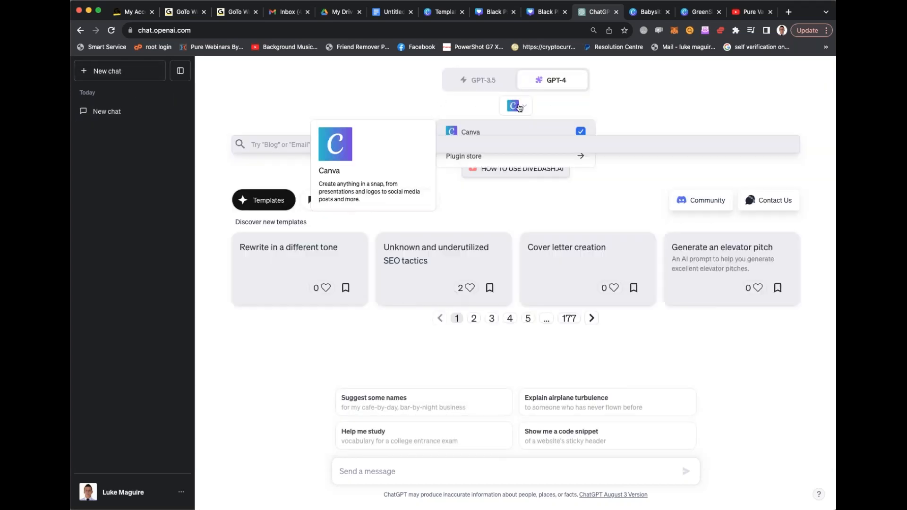
{"action": "left_click", "coordinate": [550, 159]}
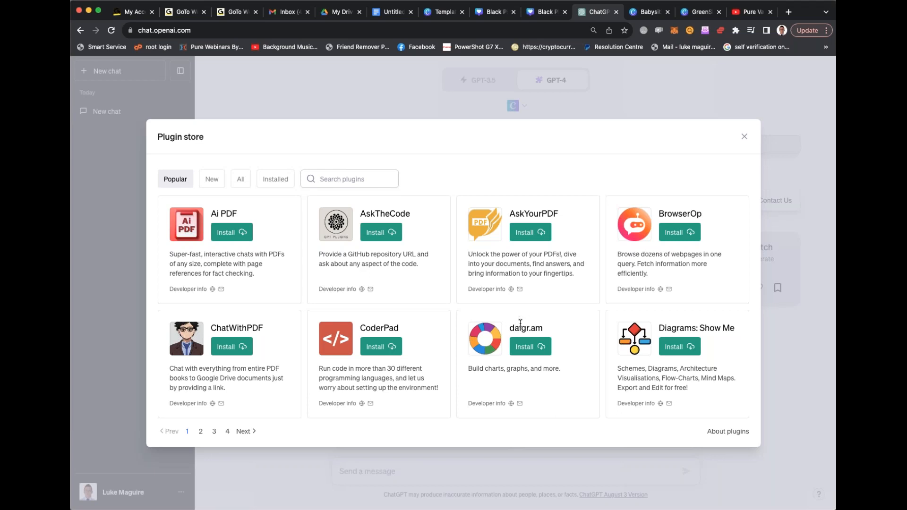
- Install the Aardwolf ads plugin from the plugin store's new plugins
{"action": "left_click_drag", "start_coordinate": [510, 328], "coordinate": [570, 333]}
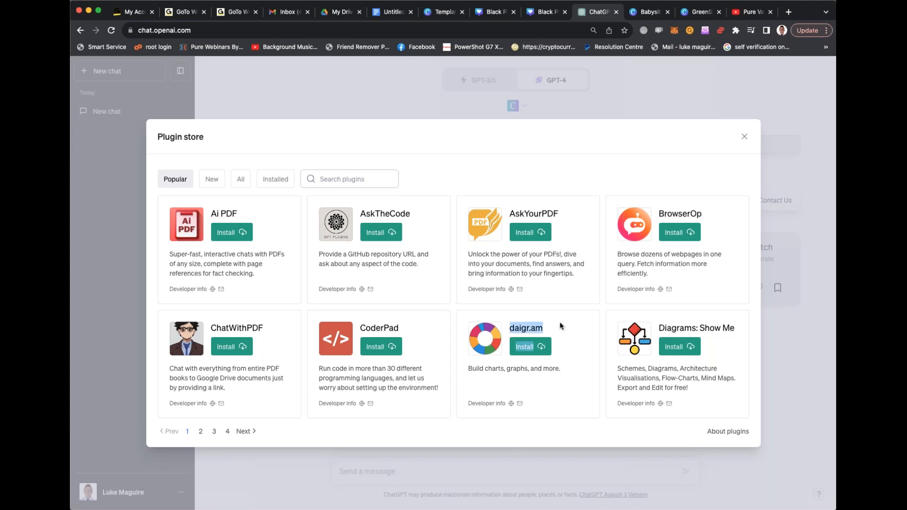
{"action": "left_click", "coordinate": [561, 326]}
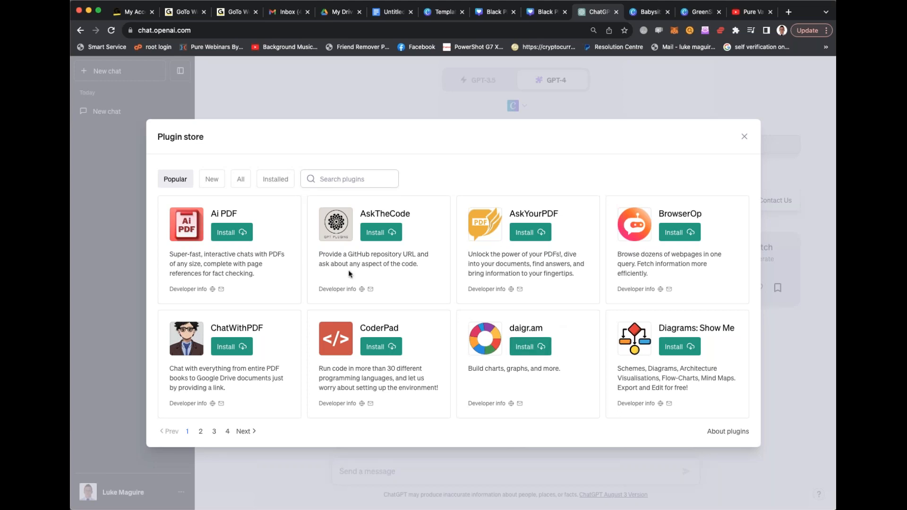
{"action": "left_click", "coordinate": [217, 187]}
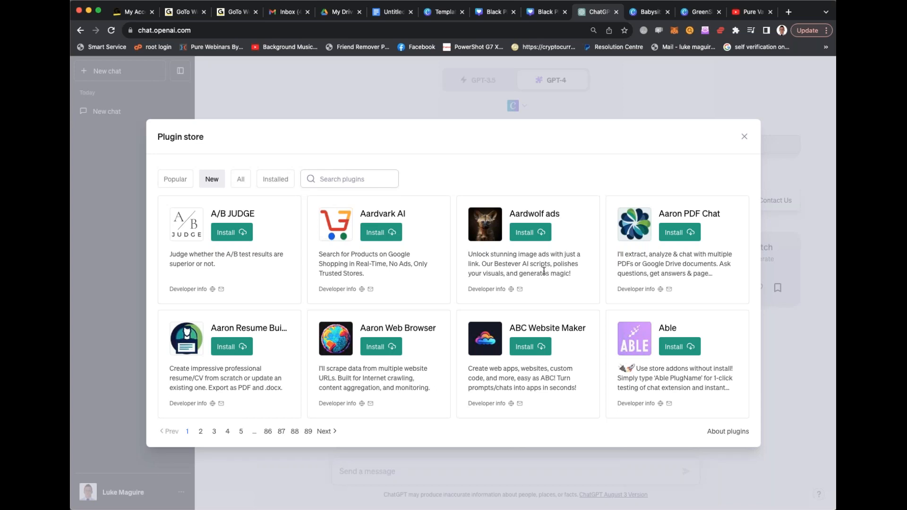
{"action": "left_click", "coordinate": [531, 235]}
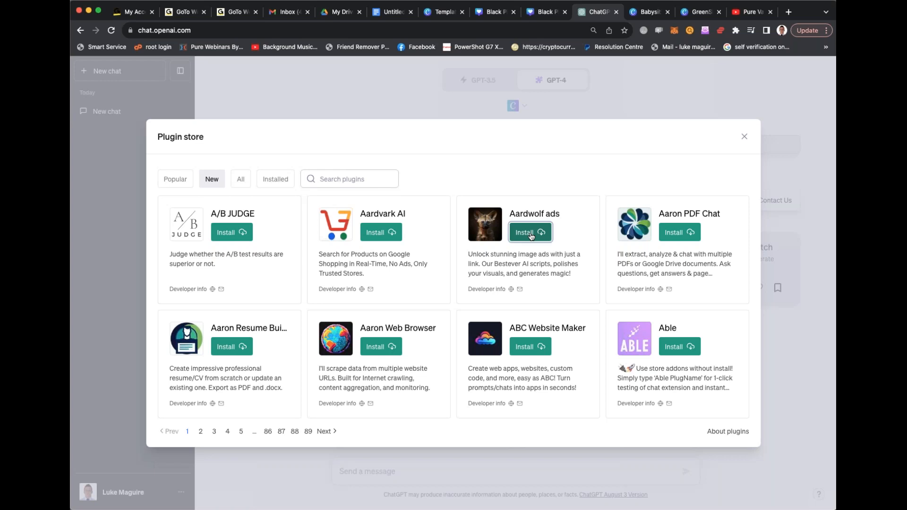
- Try to install the ABC Website Maker plugin, and go back to ChatGPT from its account creation page
{"action": "left_click", "coordinate": [534, 349]}
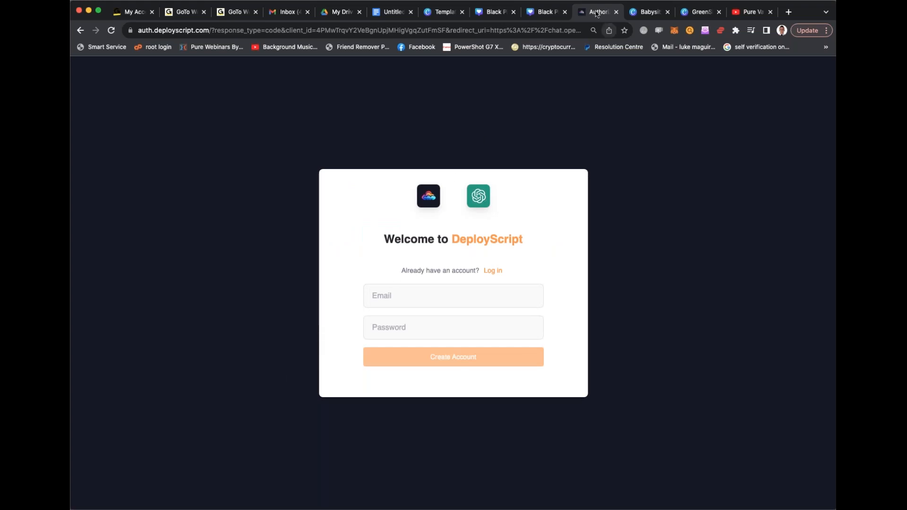
{"action": "left_click", "coordinate": [557, 15]}
{"action": "left_click", "coordinate": [596, 13]}
{"action": "left_click", "coordinate": [80, 31]}
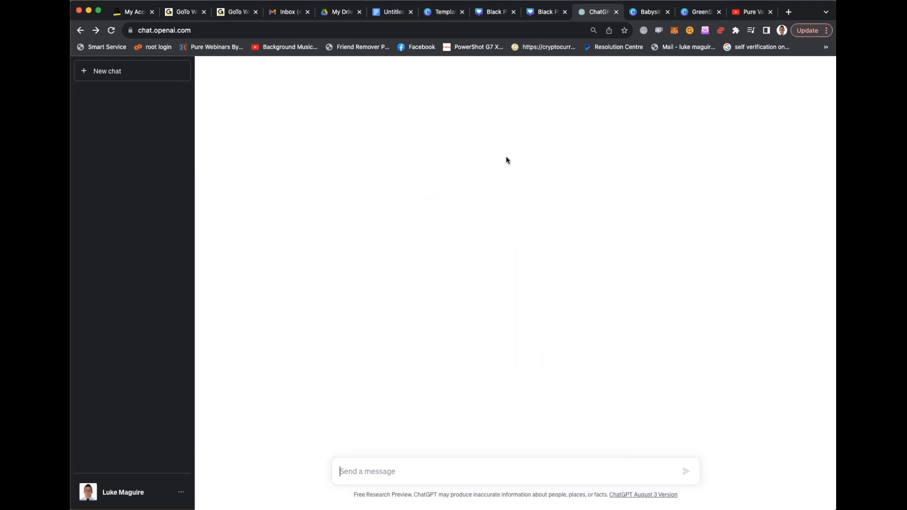
{"action": "left_click", "coordinate": [519, 106]}
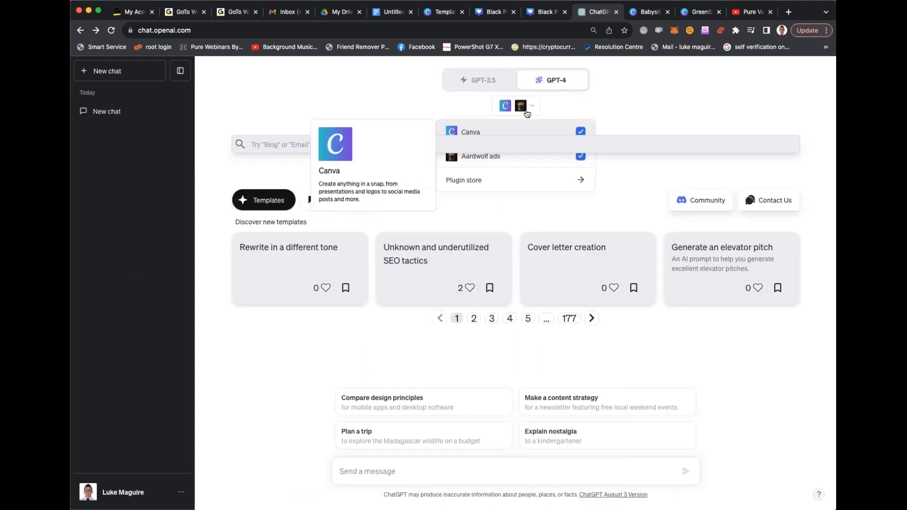
{"action": "left_click", "coordinate": [508, 161]}
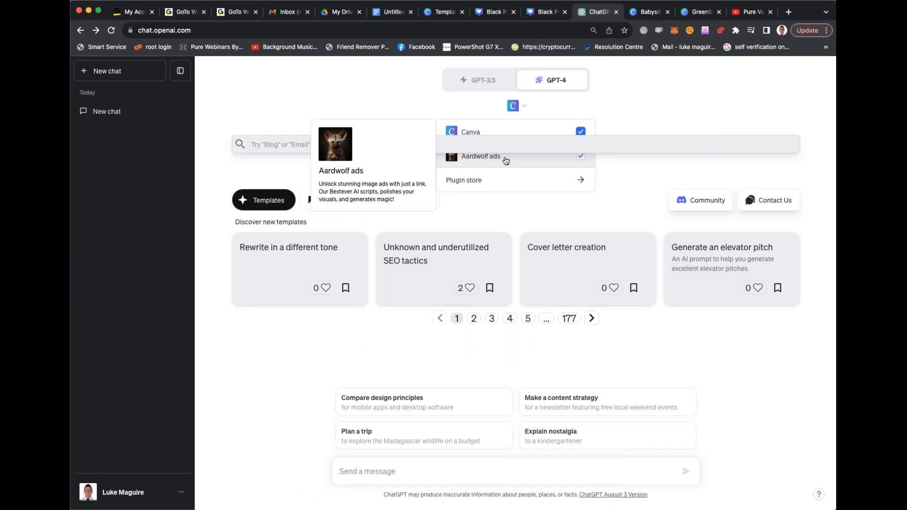
{"action": "left_click", "coordinate": [440, 475]}
{"action": "type", "text": "create"}
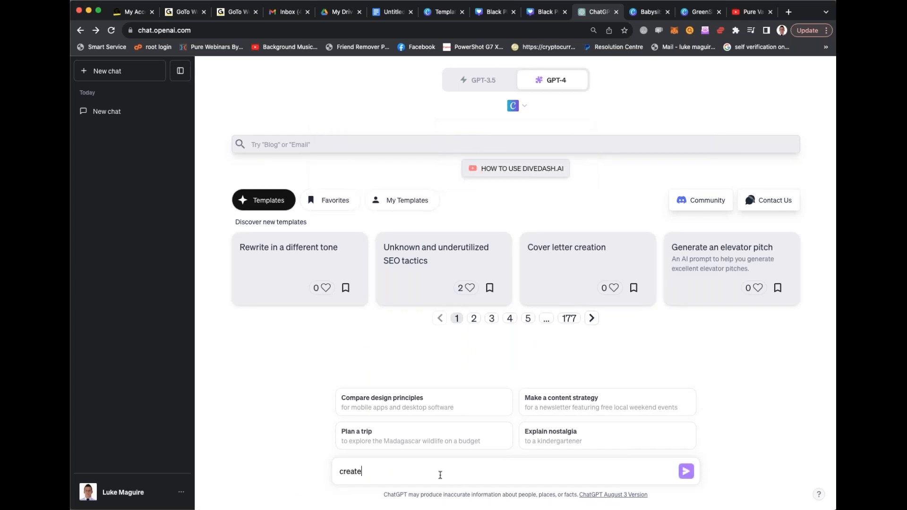
{"action": "type", "text": " me some ads with ardvark from ww"}
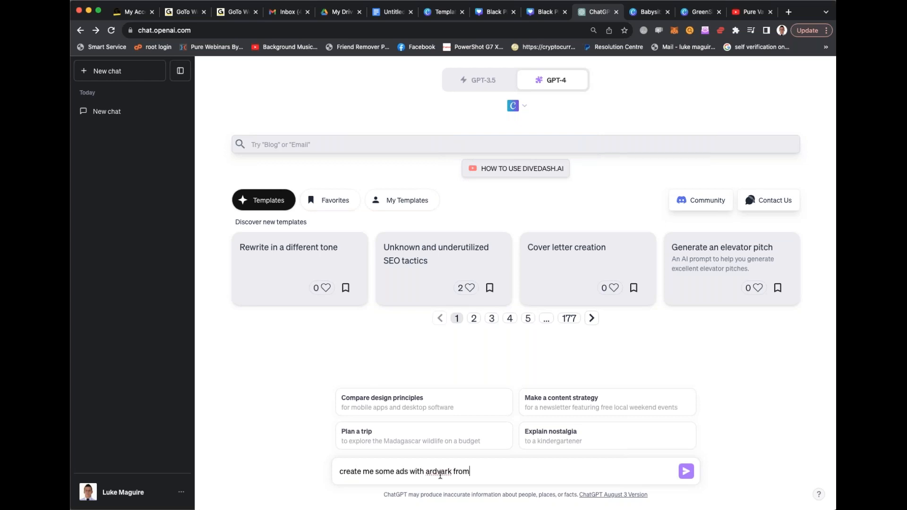
{"action": "key", "text": "BackSpace"}
{"action": "key", "text": "BackSpace"}
{"action": "key", "text": "BackSpace"}
{"action": "key", "text": "BackSpace"}
{"action": "key", "text": "BackSpace"}
{"action": "key", "text": "BackSpace"}
{"action": "type", "text": "or www.tennis.com.au"}
{"action": "key", "text": "Return"}
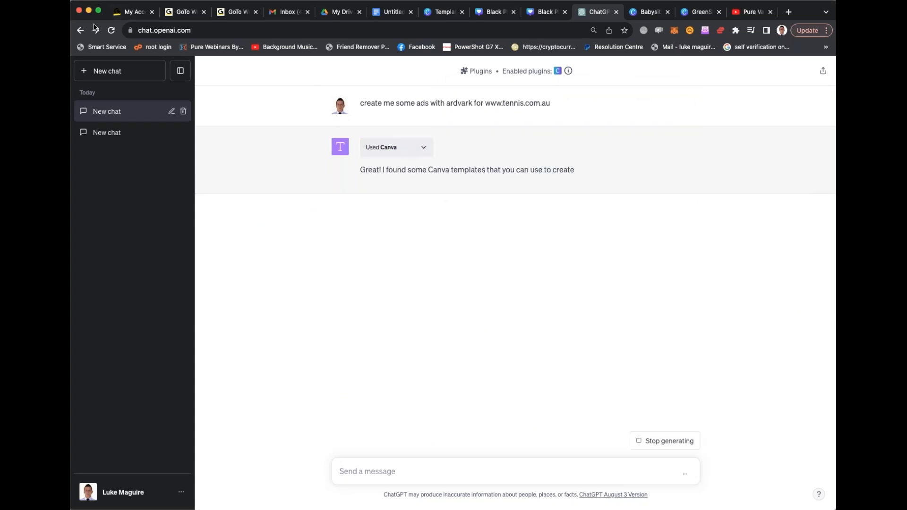
- Return to an empty GPT-4 chat and enable the Aardwolf ads plugin
{"action": "left_click", "coordinate": [81, 30]}
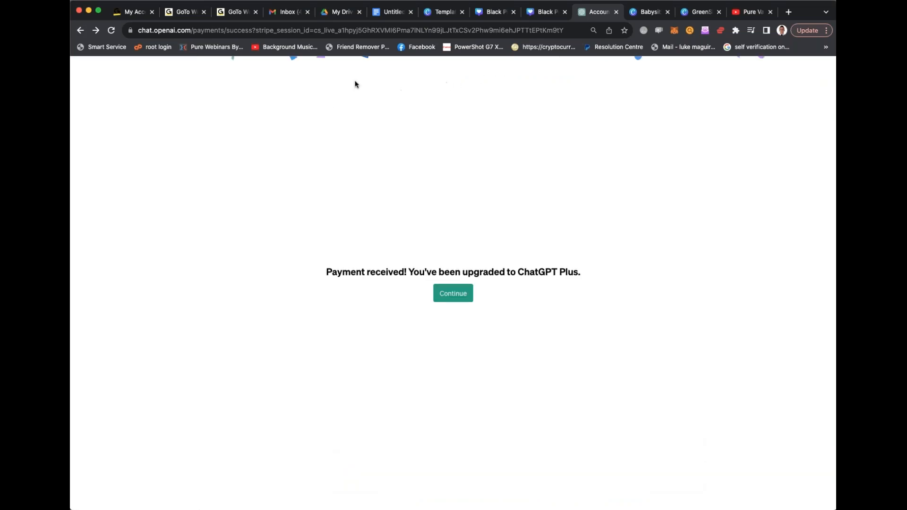
{"action": "left_click", "coordinate": [95, 30]}
{"action": "left_click", "coordinate": [517, 105]}
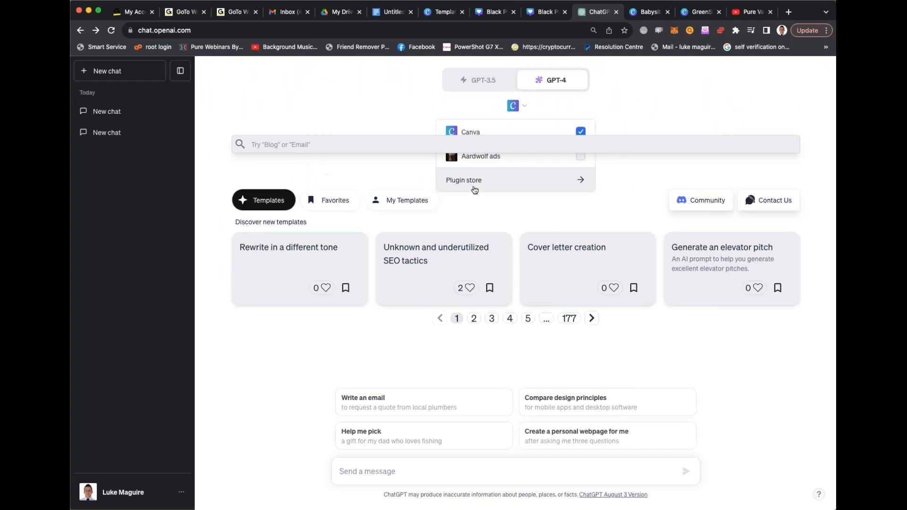
{"action": "left_click", "coordinate": [580, 156]}
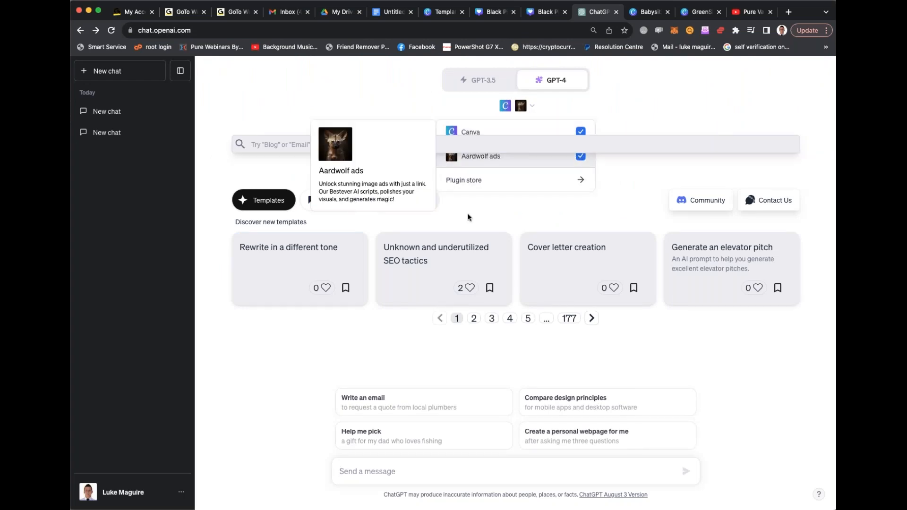
- Disable the Canva plugin and draft "create me some ads using ardvark" in the template search field
{"action": "left_click", "coordinate": [314, 138]}
{"action": "type", "text": "create e"}
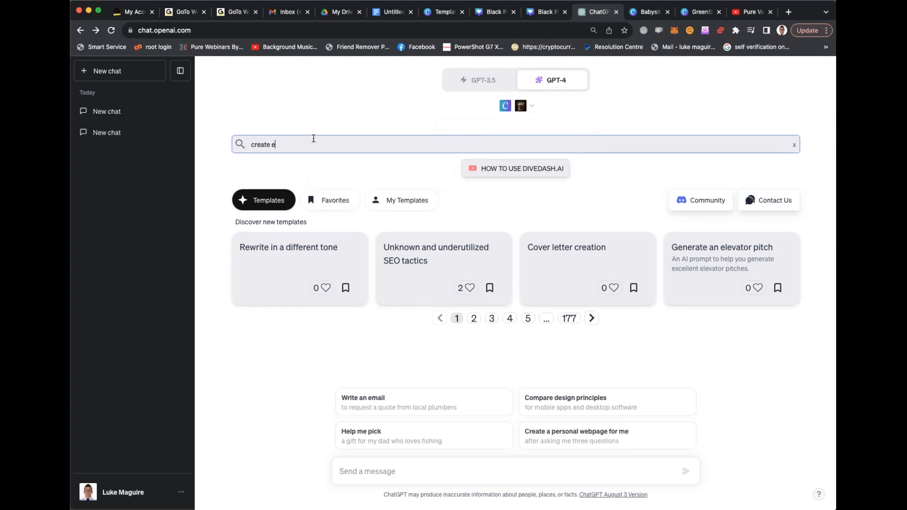
{"action": "left_click", "coordinate": [533, 105]}
{"action": "left_click", "coordinate": [581, 132]}
{"action": "left_click", "coordinate": [302, 140]}
{"action": "type", "text": "e some ads using "}
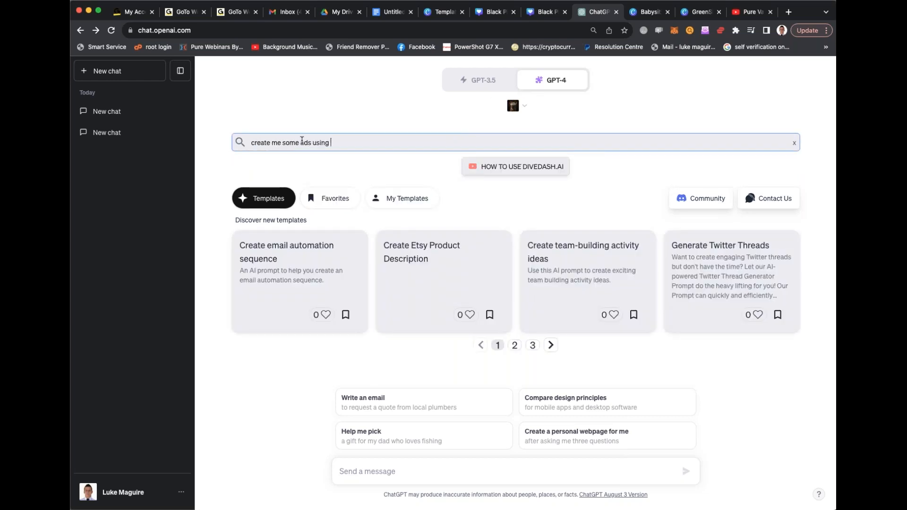
{"action": "type", "text": "ardvark"}
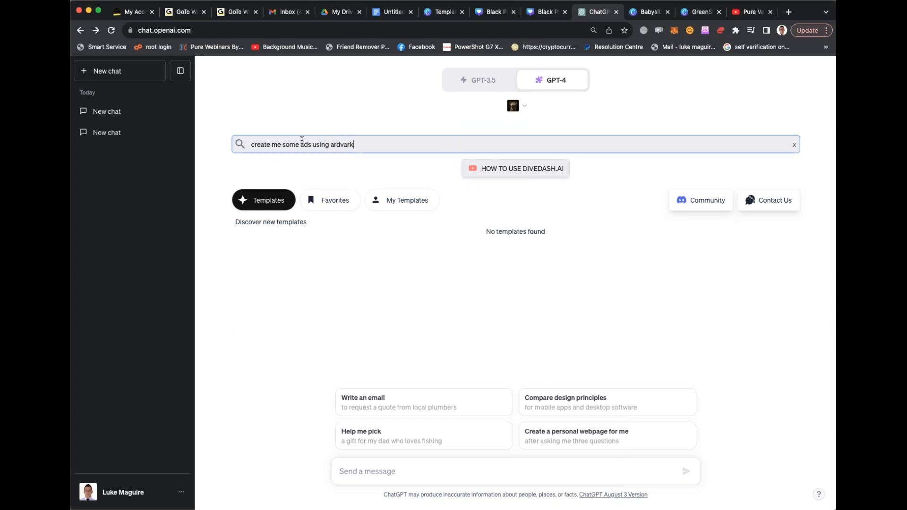
{"action": "left_click", "coordinate": [512, 106]}
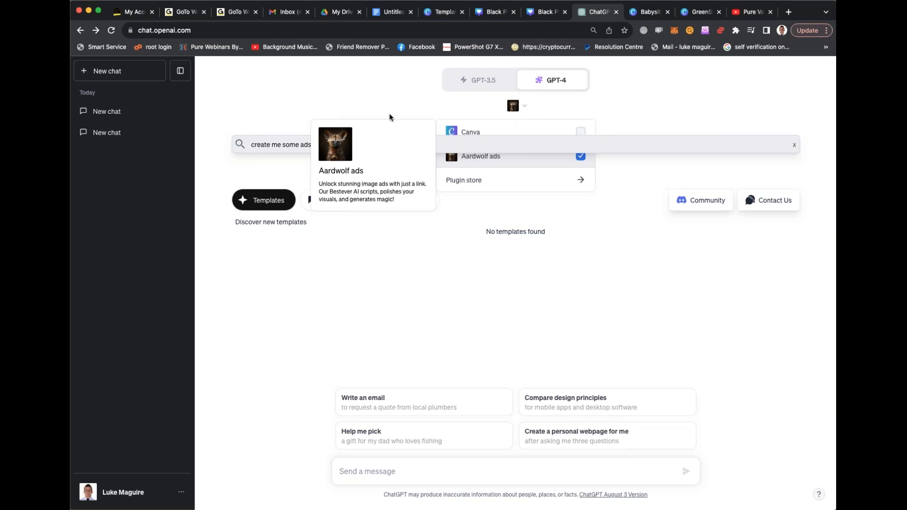
{"action": "left_click", "coordinate": [319, 149]}
{"action": "left_click_drag", "start_coordinate": [332, 145], "coordinate": [390, 146]}
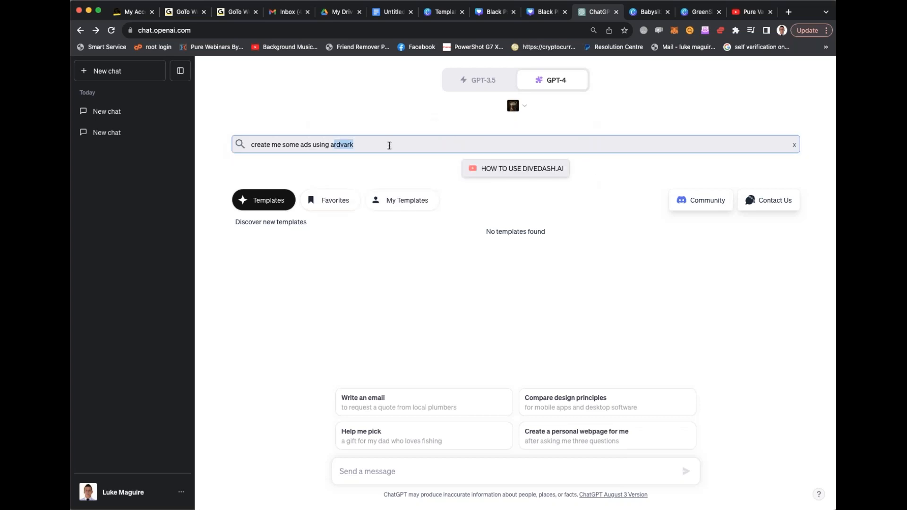
{"action": "type", "text": "aardwolf ads for my tennis business"}
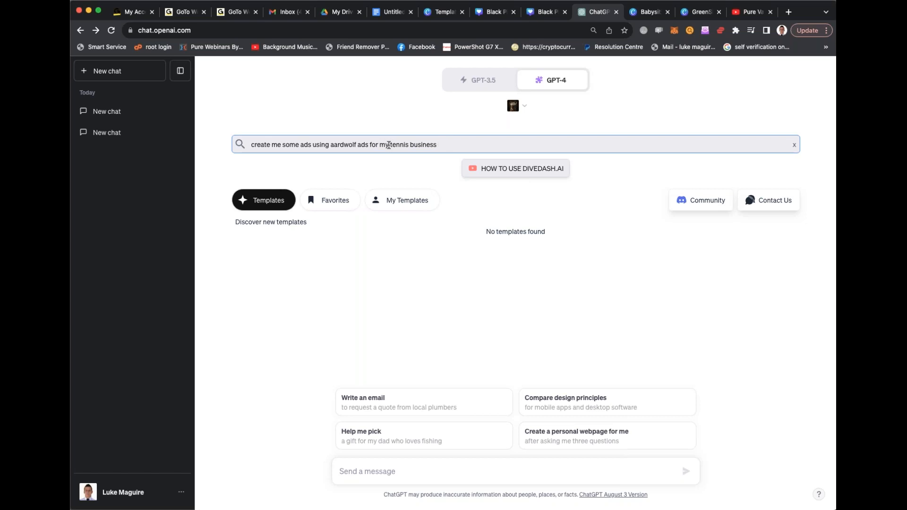
{"action": "type", "text": "taking motivation from"}
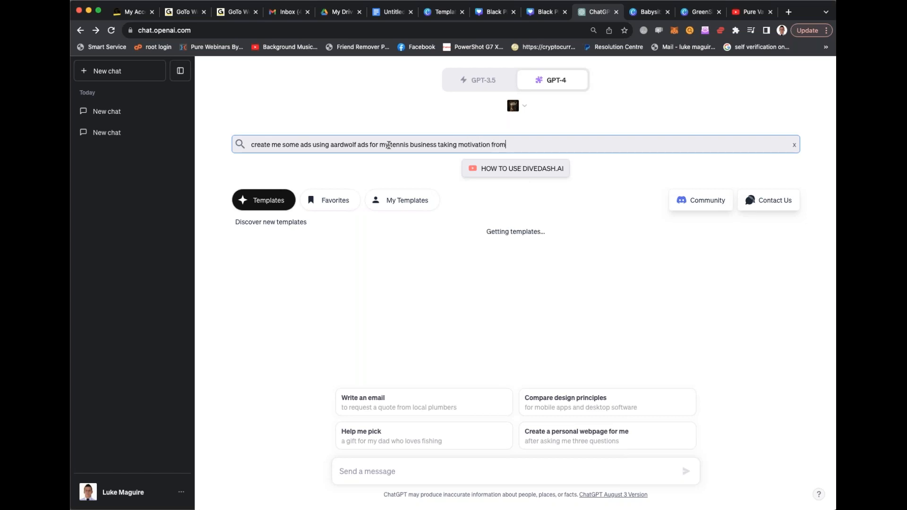
{"action": "type", "text": " www.tennis.com.au"}
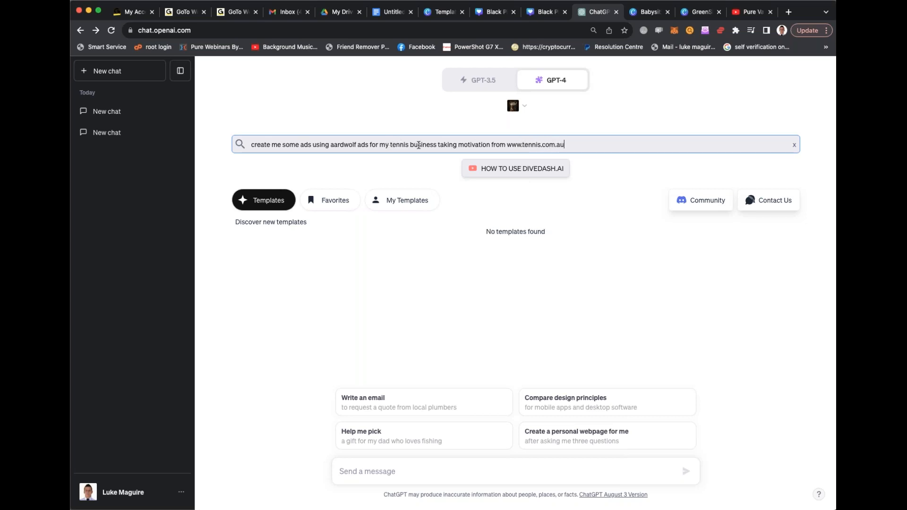
- Copy the drafted prompt from the template search field into the chat message and send it
{"action": "key", "text": "super+a"}
{"action": "key", "text": "super+c"}
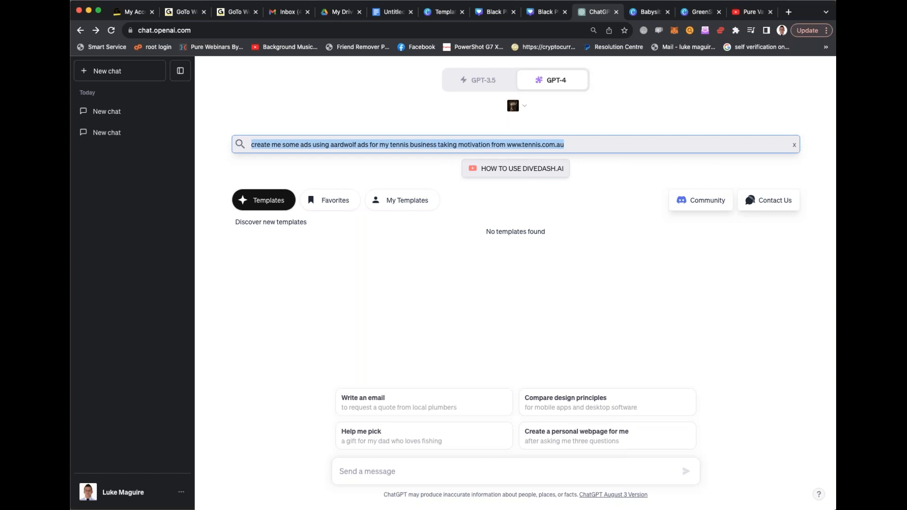
{"action": "left_click", "coordinate": [434, 470]}
{"action": "key", "text": "super+v"}
{"action": "key", "text": "Return"}
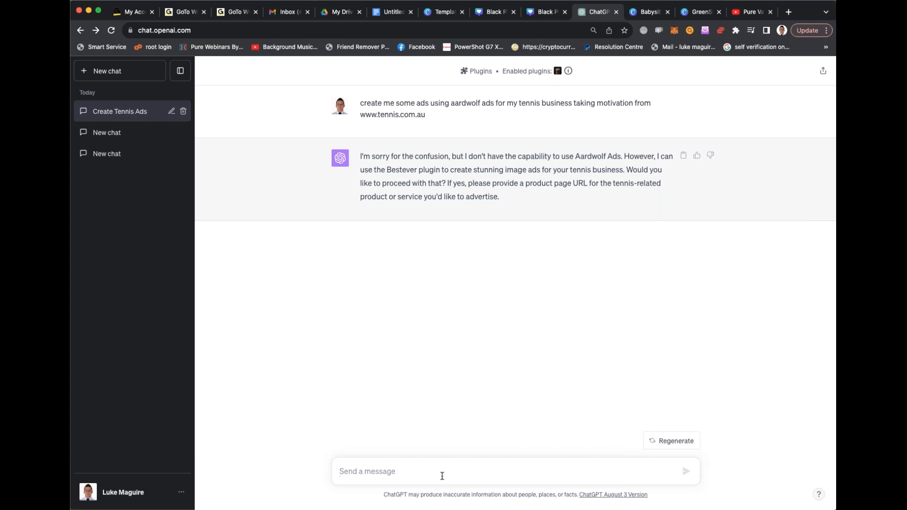
- Search for "tennis warehouse" in a new browser tab, open Tennis Warehouse Australia's racquets page and copy its address
{"action": "left_click", "coordinate": [788, 12]}
{"action": "type", "text": "tennis w"}
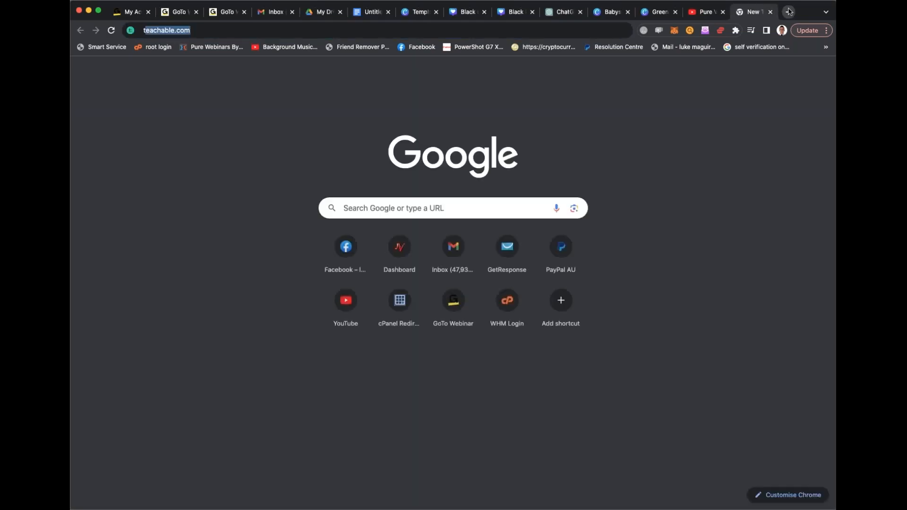
{"action": "type", "text": "arehouse"}
{"action": "key", "text": "Return"}
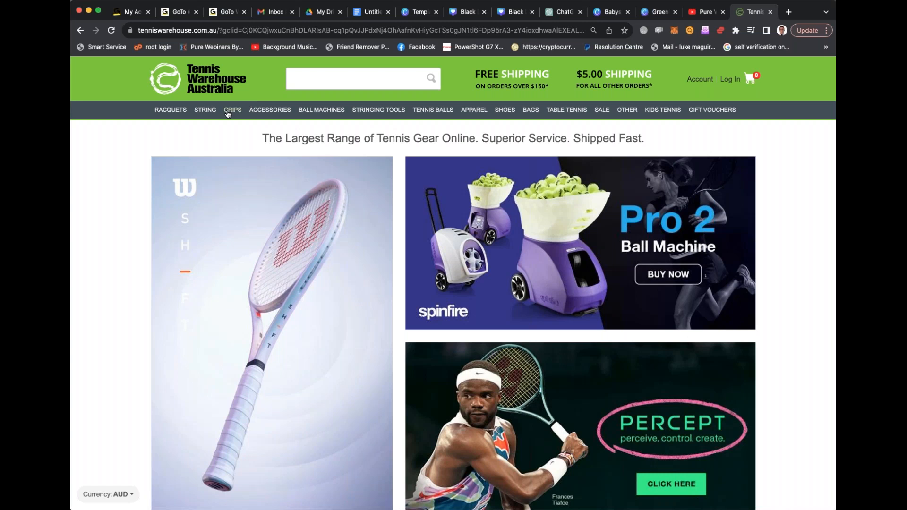
{"action": "left_click", "coordinate": [170, 110]}
{"action": "left_click", "coordinate": [219, 29]}
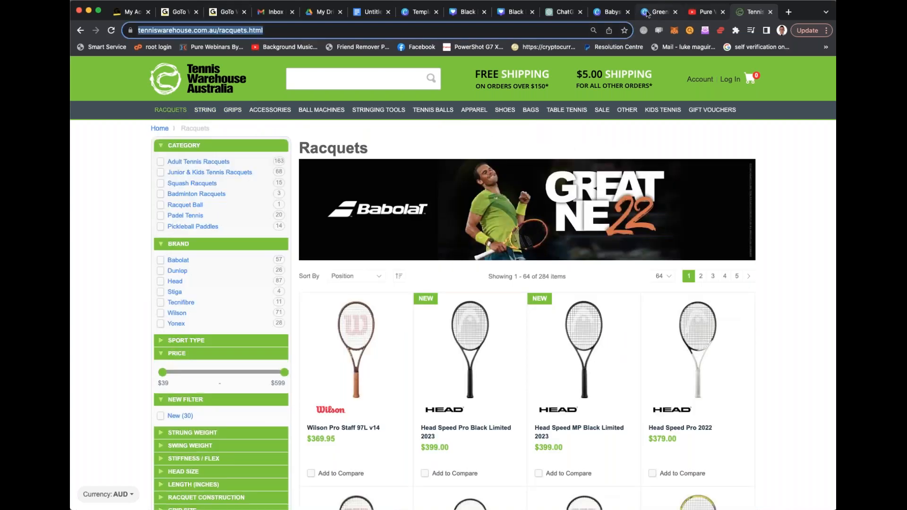
{"action": "left_click", "coordinate": [573, 16]}
{"action": "left_click", "coordinate": [442, 463]}
{"action": "key", "text": "super+v"}
{"action": "key", "text": "Return"}
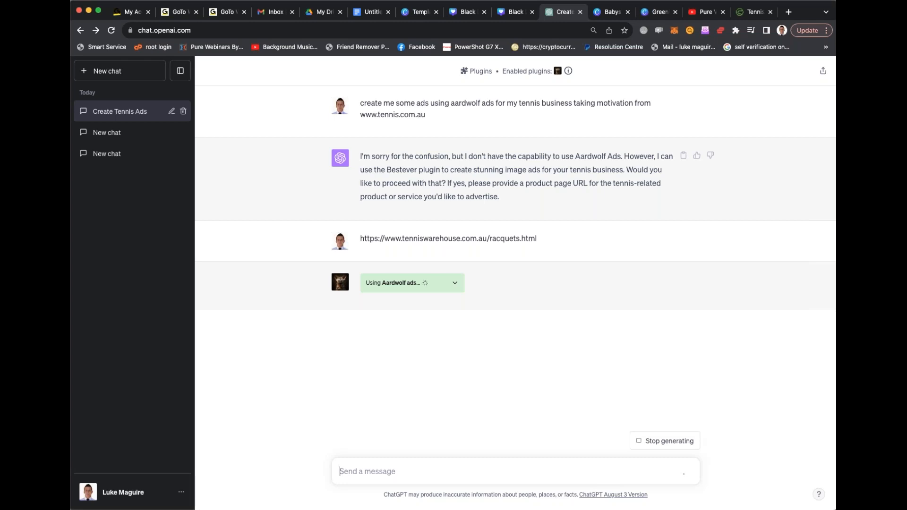
{"action": "scroll", "coordinate": [608, 171], "scroll_direction": "down", "scroll_amount": 1}
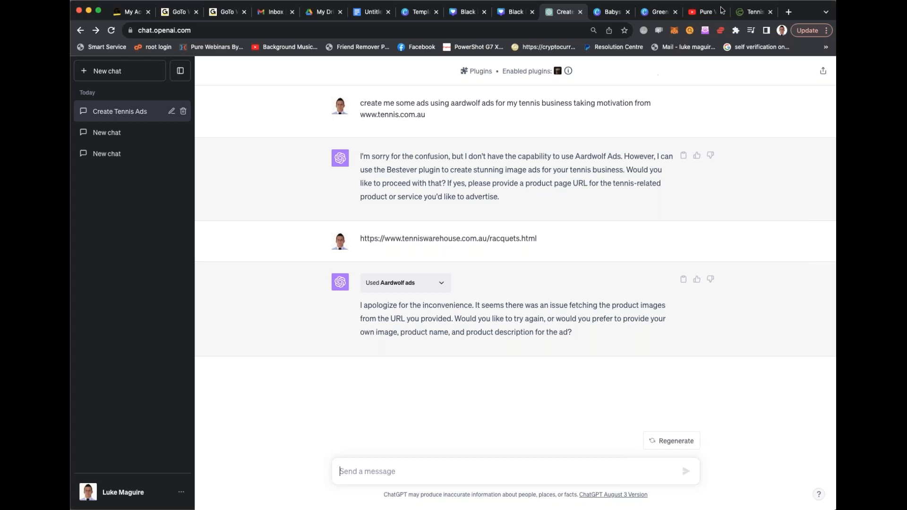
- Go back from Tennis Warehouse to the Google results and open the tennisgear.com.au store
{"action": "left_click", "coordinate": [751, 12]}
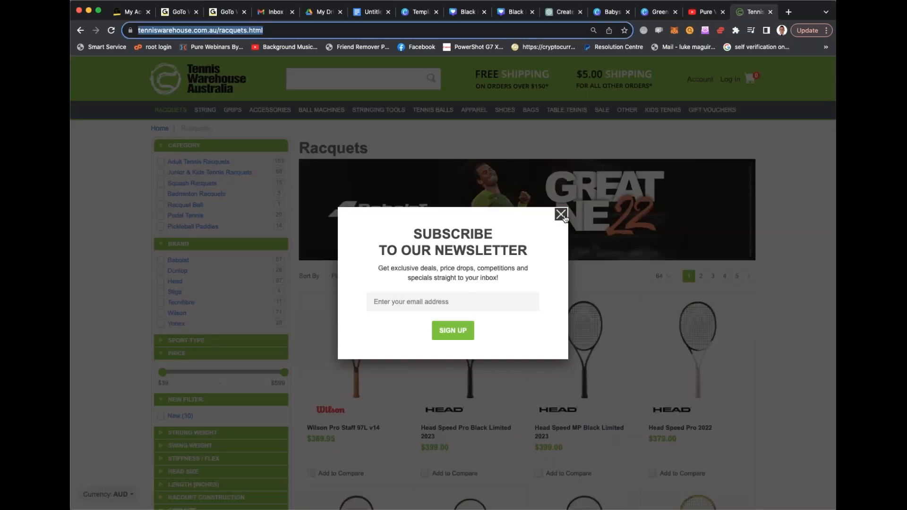
{"action": "left_click", "coordinate": [561, 213]}
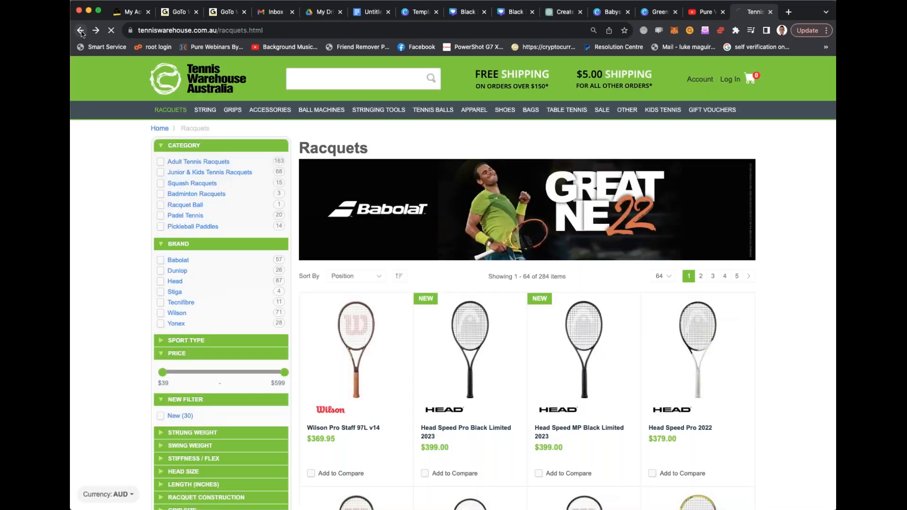
{"action": "left_click", "coordinate": [81, 30]}
{"action": "left_click", "coordinate": [81, 30]}
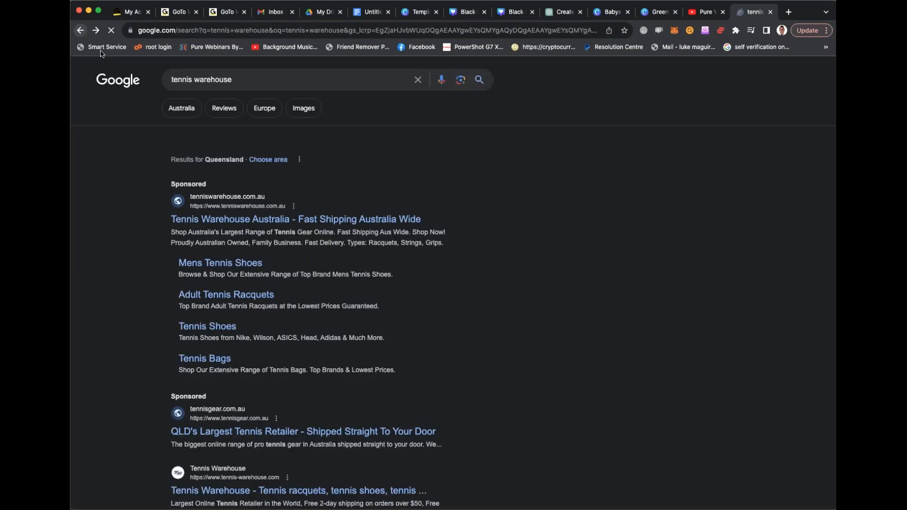
{"action": "scroll", "coordinate": [311, 263], "scroll_direction": "down", "scroll_amount": 5}
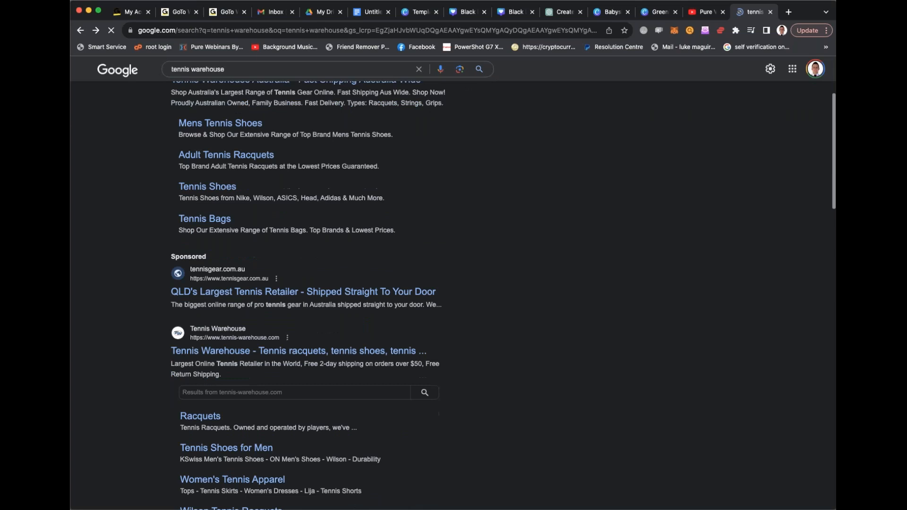
{"action": "left_click", "coordinate": [334, 284]}
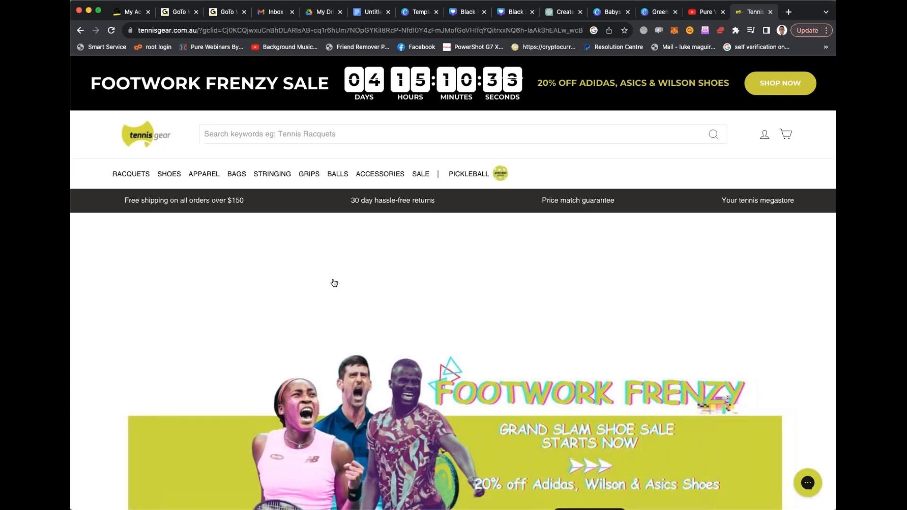
- Dismiss the store's sign-up offer, open the tennis shoes collection and copy its address
{"action": "scroll", "coordinate": [334, 283], "scroll_direction": "down", "scroll_amount": 4}
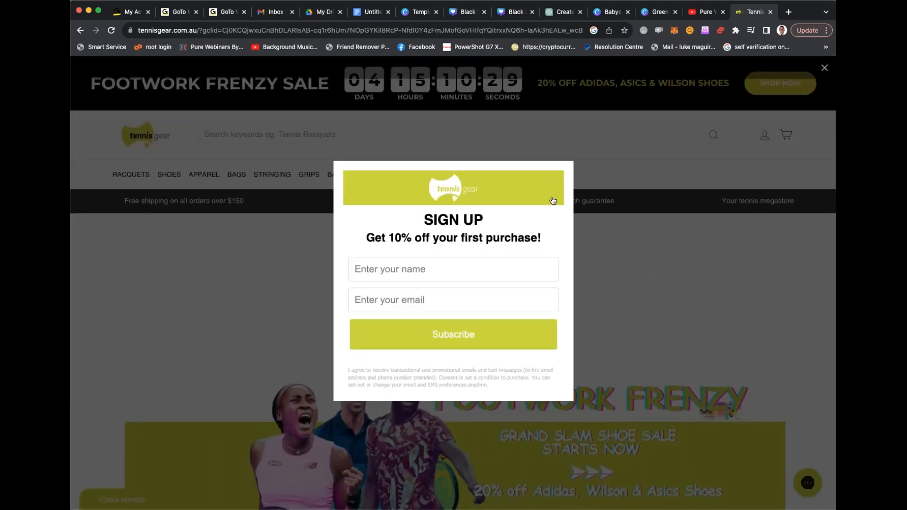
{"action": "left_click", "coordinate": [608, 278]}
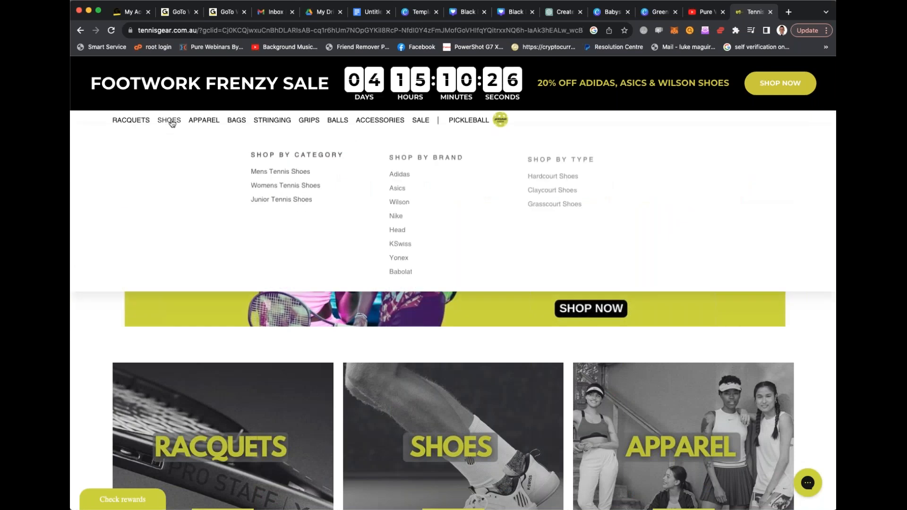
{"action": "left_click", "coordinate": [172, 122]}
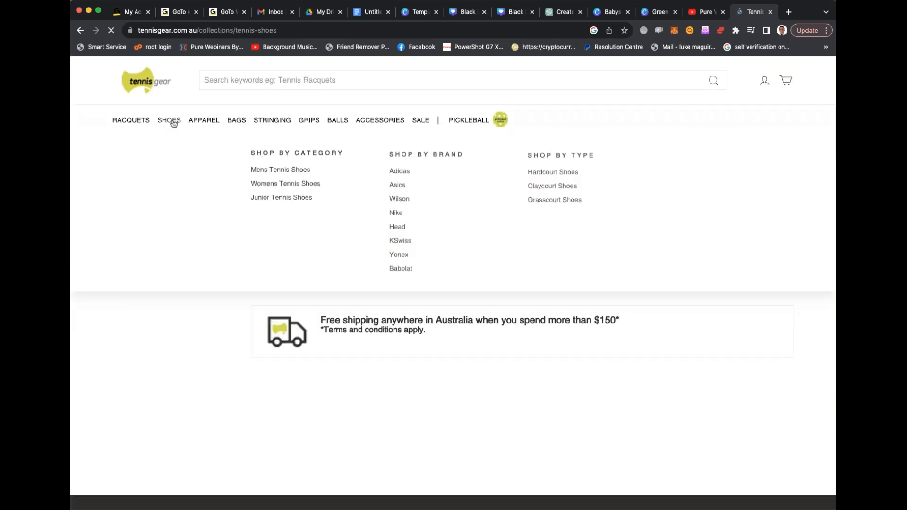
{"action": "scroll", "coordinate": [470, 258], "scroll_direction": "down", "scroll_amount": 3}
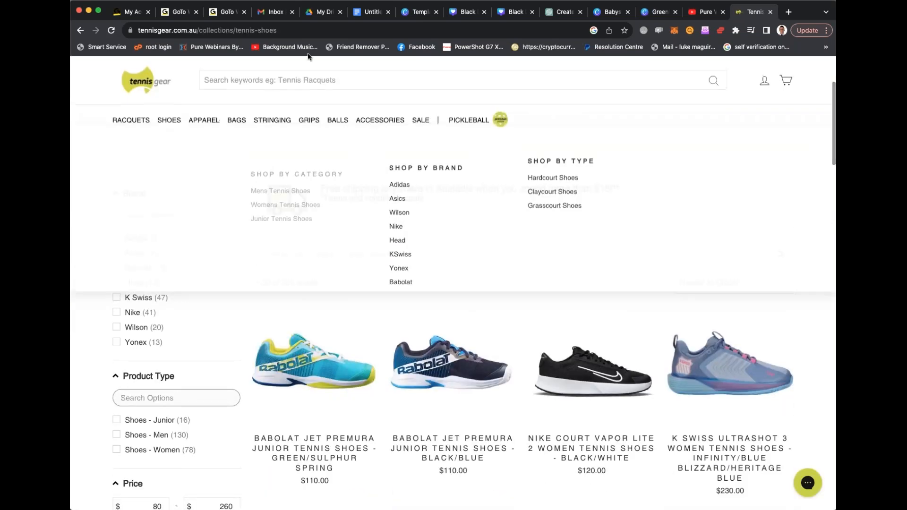
{"action": "left_click", "coordinate": [312, 31]}
{"action": "key", "text": "super+c"}
{"action": "left_click", "coordinate": [557, 12]}
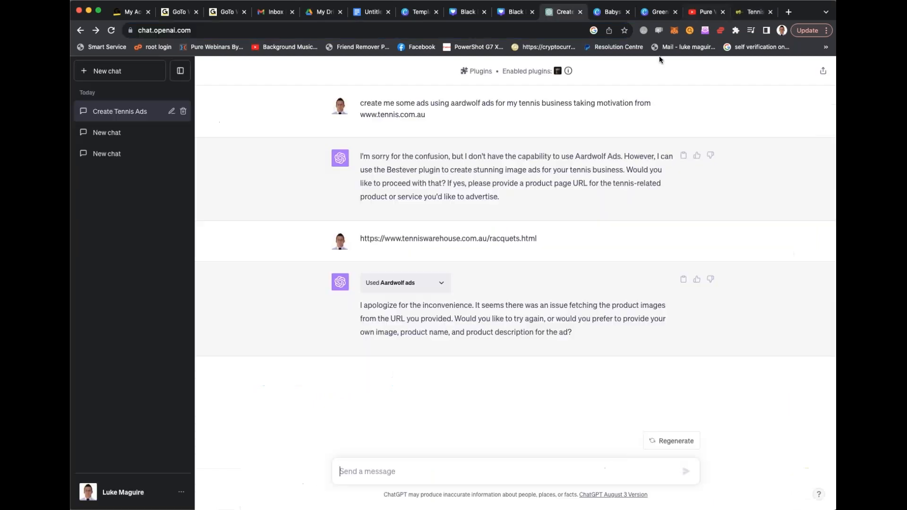
{"action": "key", "text": "super+v"}
{"action": "key", "text": "Return"}
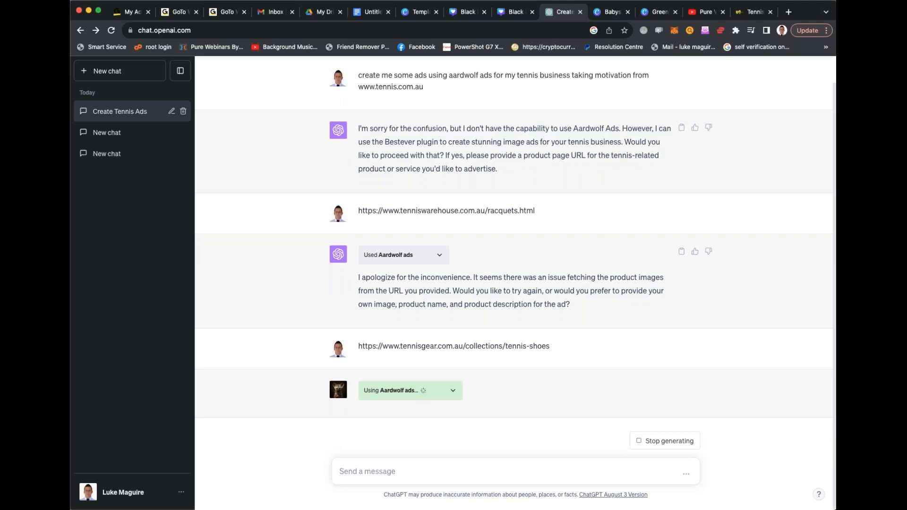
- Return to the store's browser tab and search Google for "nike shoes"
{"action": "left_click", "coordinate": [751, 11]}
{"action": "key", "text": "super+l"}
{"action": "type", "text": "nike shoes"}
{"action": "key", "text": "Return"}
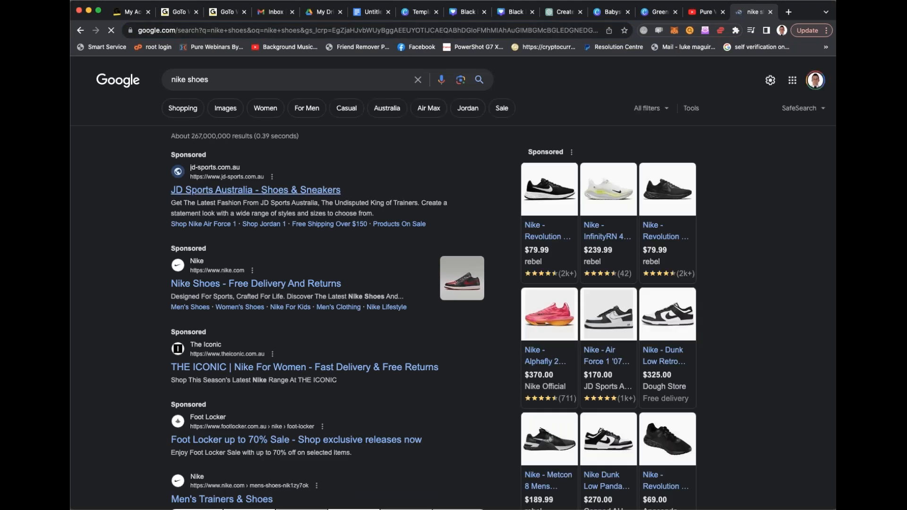
- Refine the Google search to "nike shopify store shoes" and look through the results for a suitable store
{"action": "left_click", "coordinate": [232, 77]}
{"action": "key", "text": "BackSpace"}
{"action": "key", "text": "BackSpace"}
{"action": "key", "text": "BackSpace"}
{"action": "key", "text": "BackSpace"}
{"action": "key", "text": "BackSpace"}
{"action": "type", "text": "shopify store shoes"}
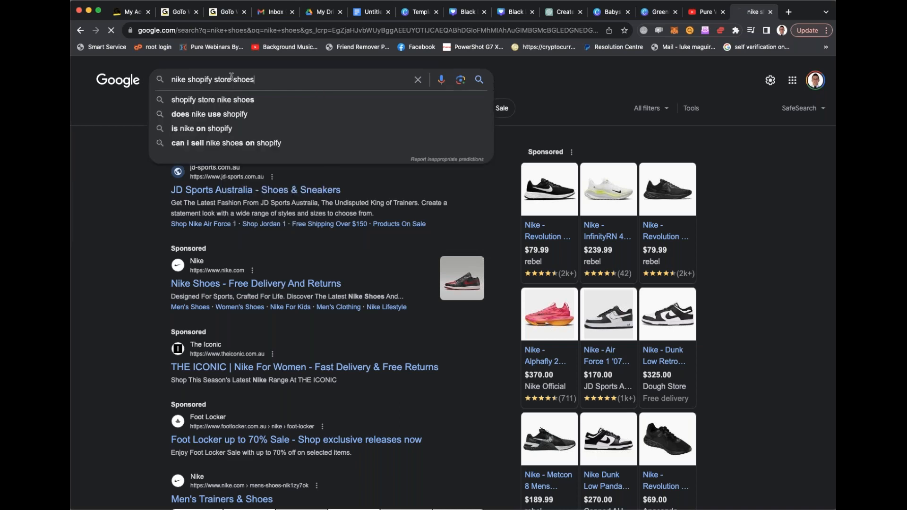
{"action": "key", "text": "Return"}
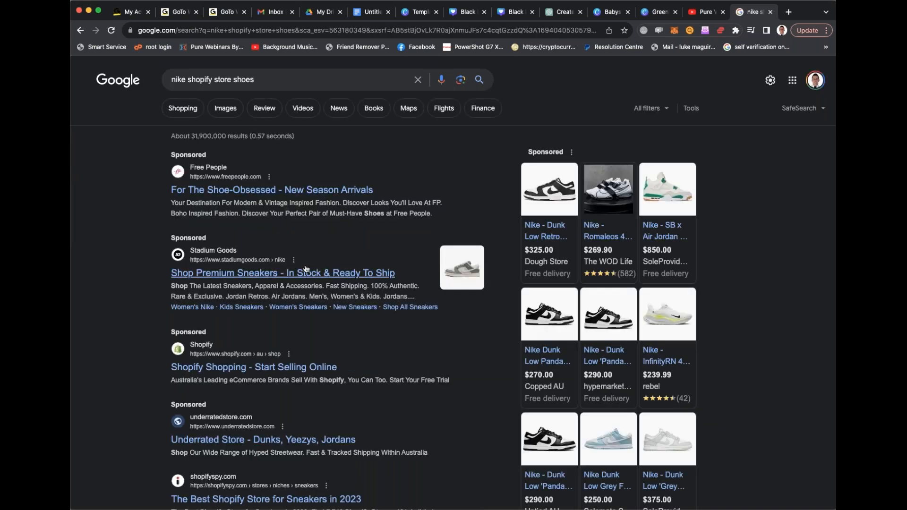
{"action": "scroll", "coordinate": [305, 269], "scroll_direction": "down", "scroll_amount": 6}
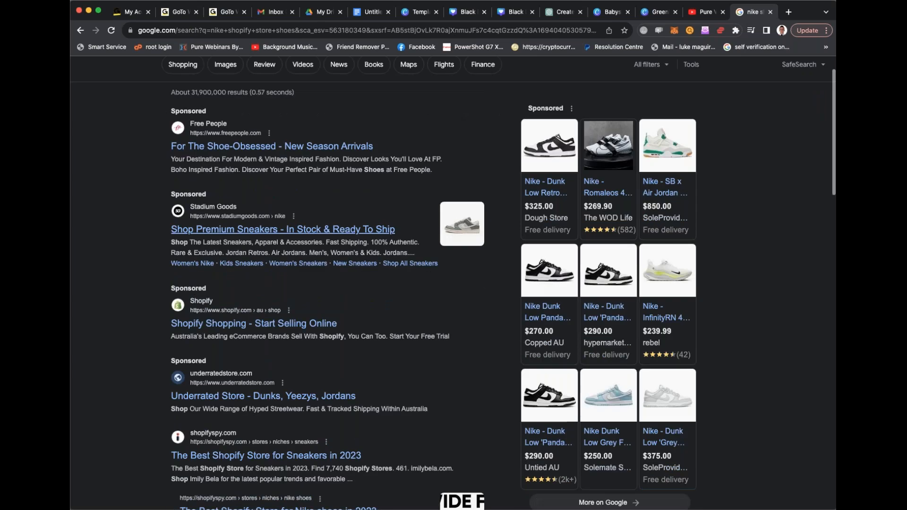
{"action": "scroll", "coordinate": [278, 280], "scroll_direction": "down", "scroll_amount": 8}
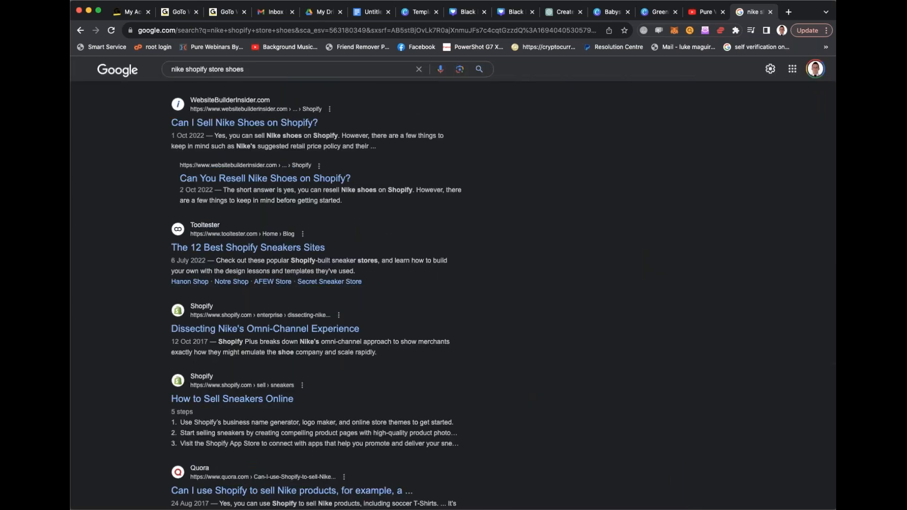
{"action": "scroll", "coordinate": [264, 279], "scroll_direction": "up", "scroll_amount": 2}
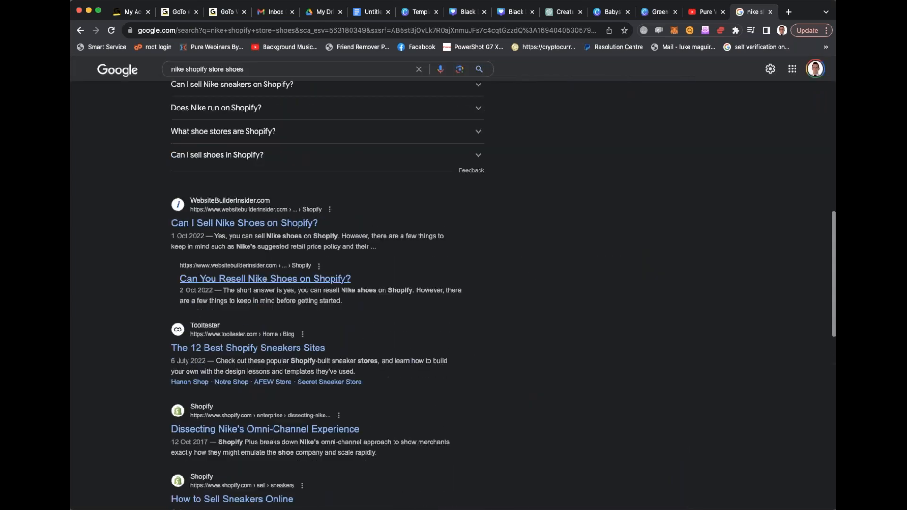
{"action": "scroll", "coordinate": [265, 279], "scroll_direction": "up", "scroll_amount": 12}
- Replace the Google search with "wedding gift shopify store" and run it
{"action": "triple_click", "coordinate": [253, 82]}
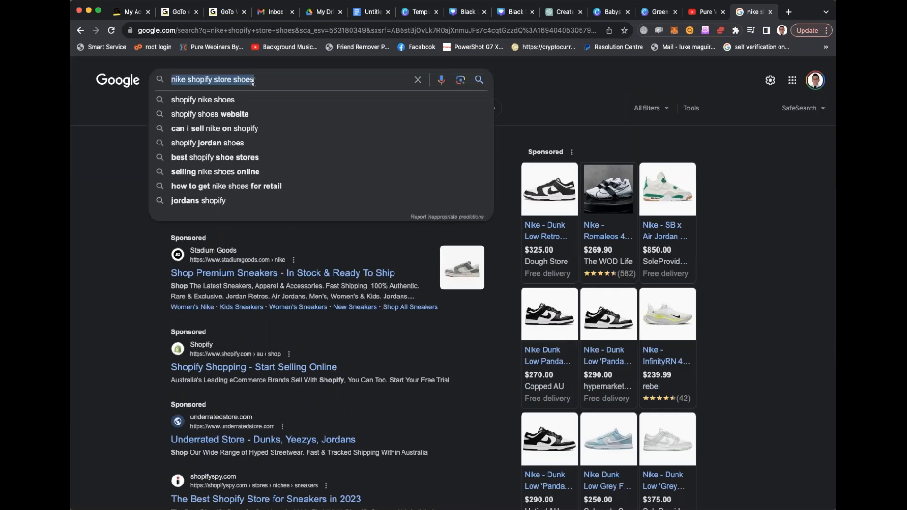
{"action": "type", "text": "wedding f"}
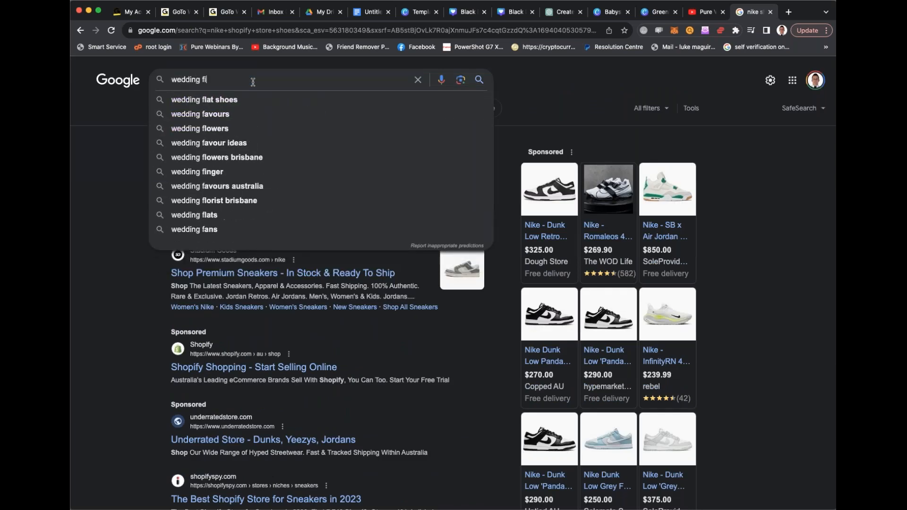
{"action": "key", "text": "BackSpace"}
{"action": "type", "text": "g"}
{"action": "type", "text": "opify store"}
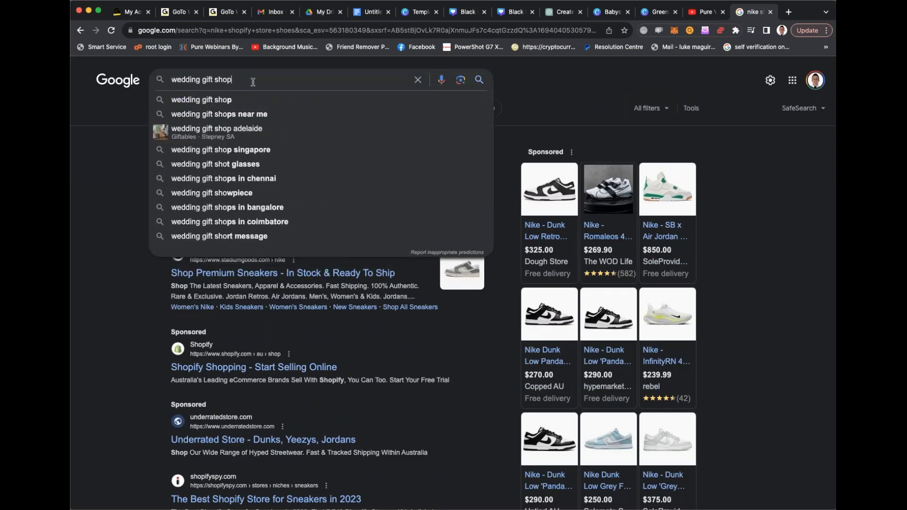
{"action": "key", "text": "Return"}
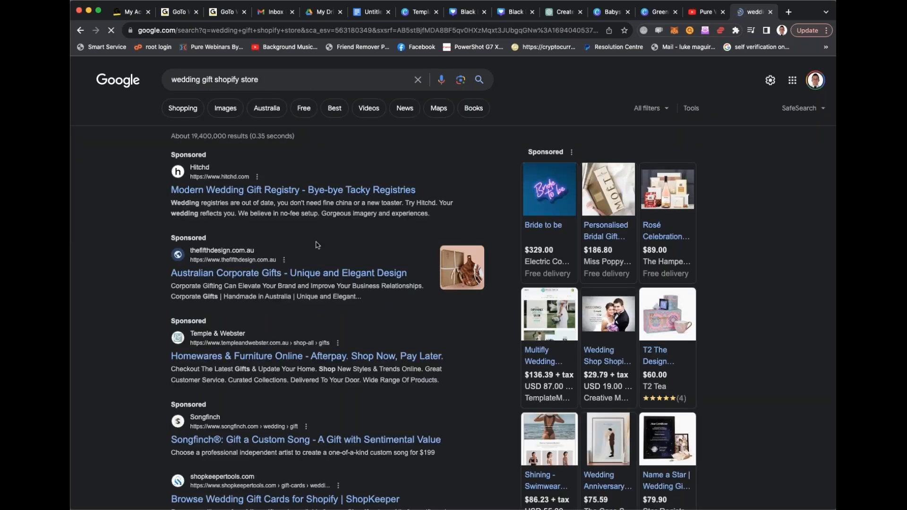
- Look through the wedding gift results, go back from the Hitchd site and open The Fifth Design's corporate gifts page
{"action": "scroll", "coordinate": [316, 245], "scroll_direction": "down", "scroll_amount": 4}
{"action": "scroll", "coordinate": [240, 321], "scroll_direction": "down", "scroll_amount": 7}
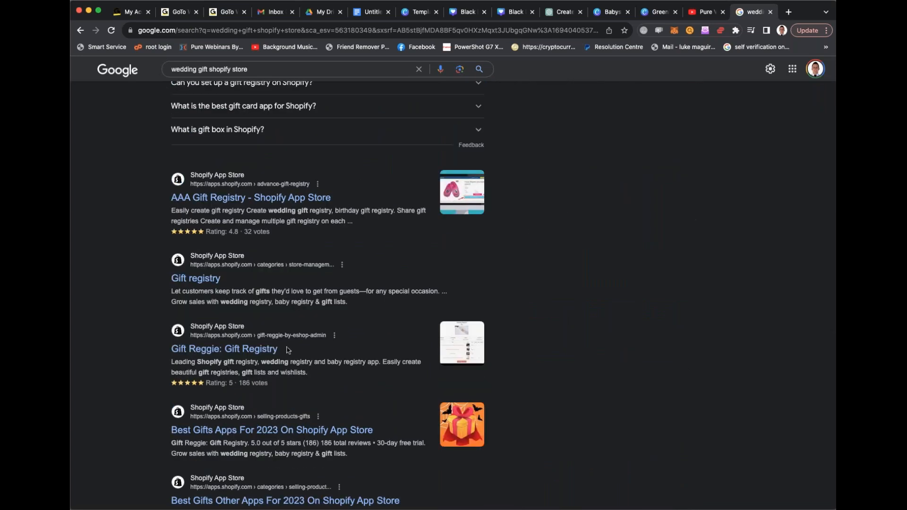
{"action": "scroll", "coordinate": [287, 350], "scroll_direction": "down", "scroll_amount": 3}
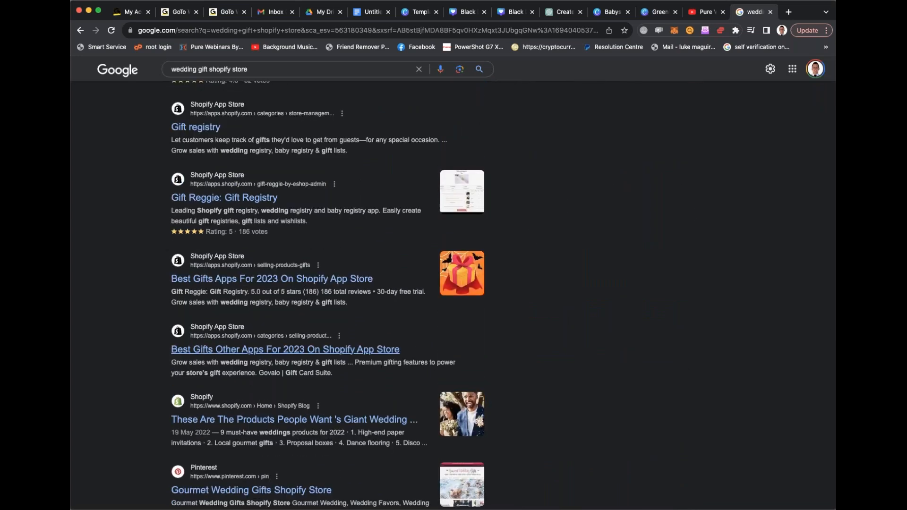
{"action": "scroll", "coordinate": [288, 349], "scroll_direction": "down", "scroll_amount": 3}
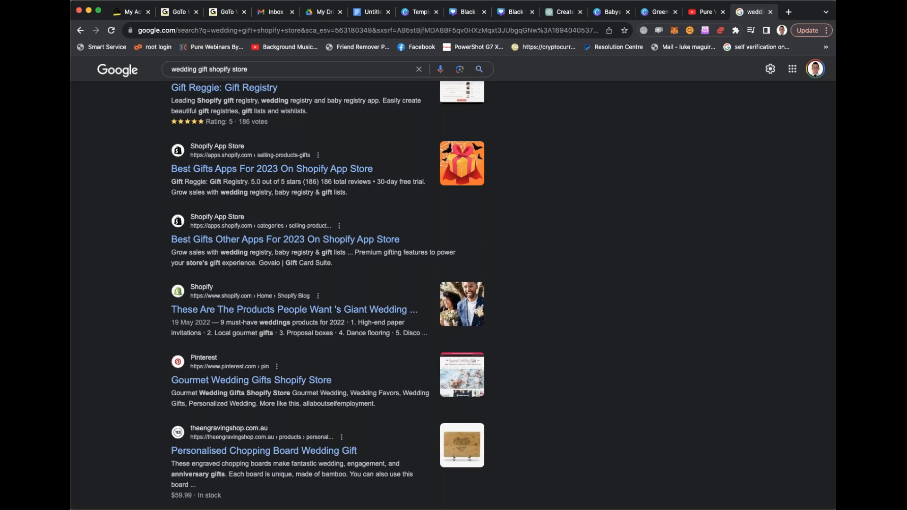
{"action": "scroll", "coordinate": [327, 293], "scroll_direction": "up", "scroll_amount": 3}
{"action": "scroll", "coordinate": [289, 255], "scroll_direction": "up", "scroll_amount": 10}
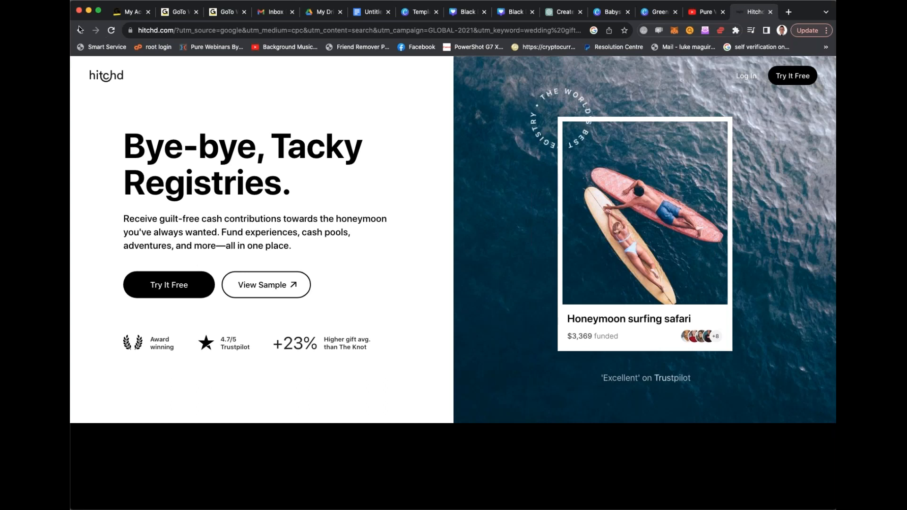
{"action": "left_click", "coordinate": [80, 30]}
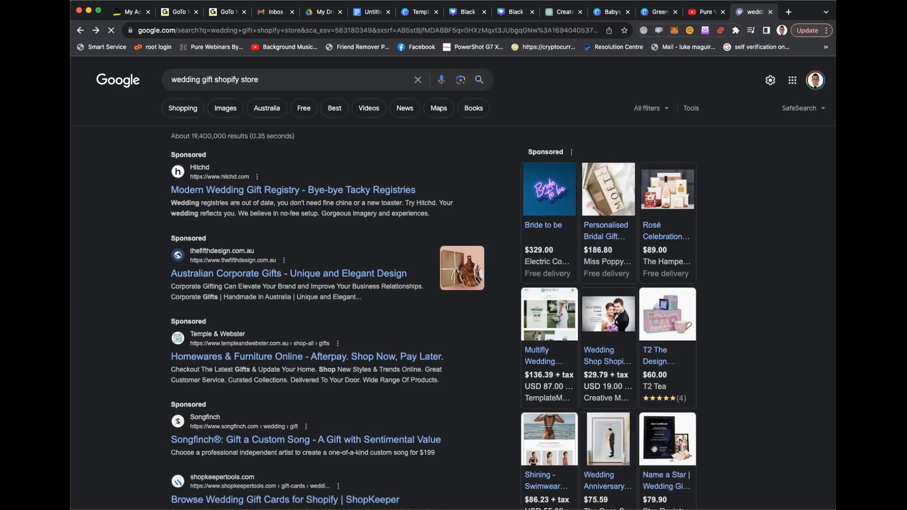
{"action": "left_click", "coordinate": [304, 347]}
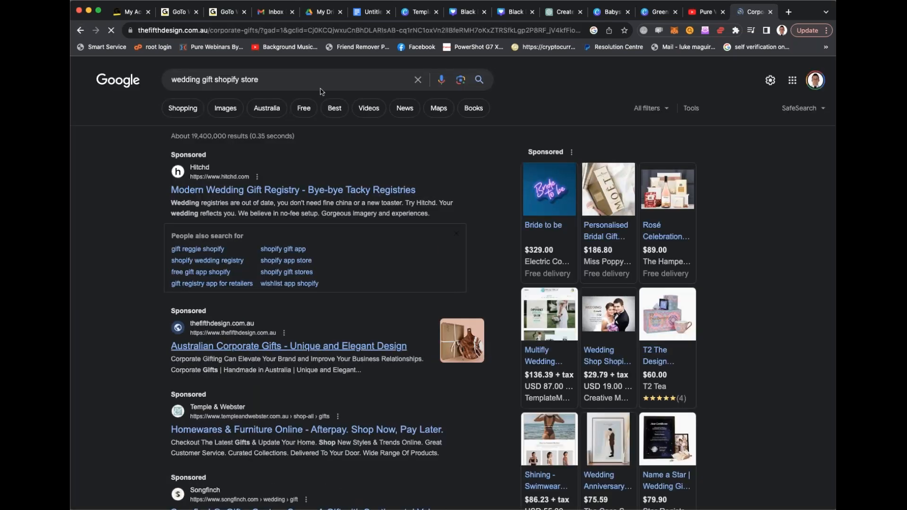
- Look over the corporate gifts, open The Fifth Design's new products page and copy its address
{"action": "scroll", "coordinate": [321, 92], "scroll_direction": "down", "scroll_amount": 3}
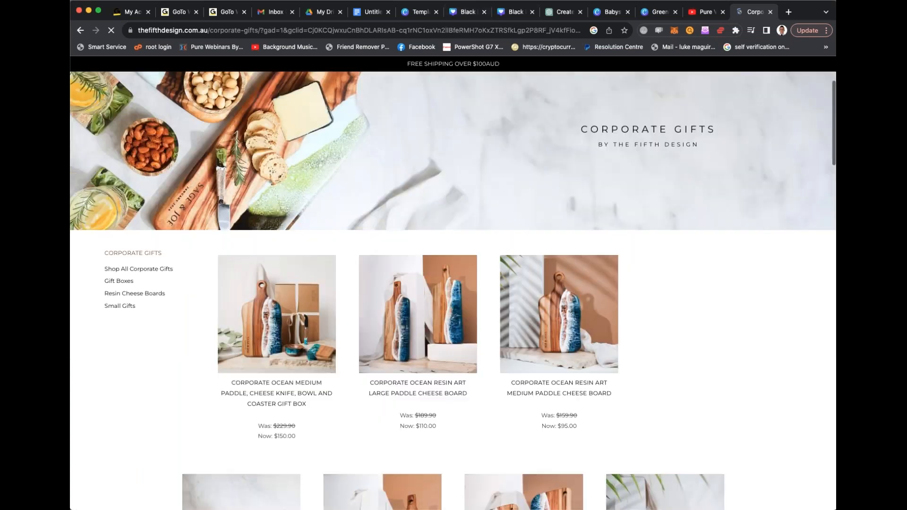
{"action": "scroll", "coordinate": [378, 208], "scroll_direction": "down", "scroll_amount": 2}
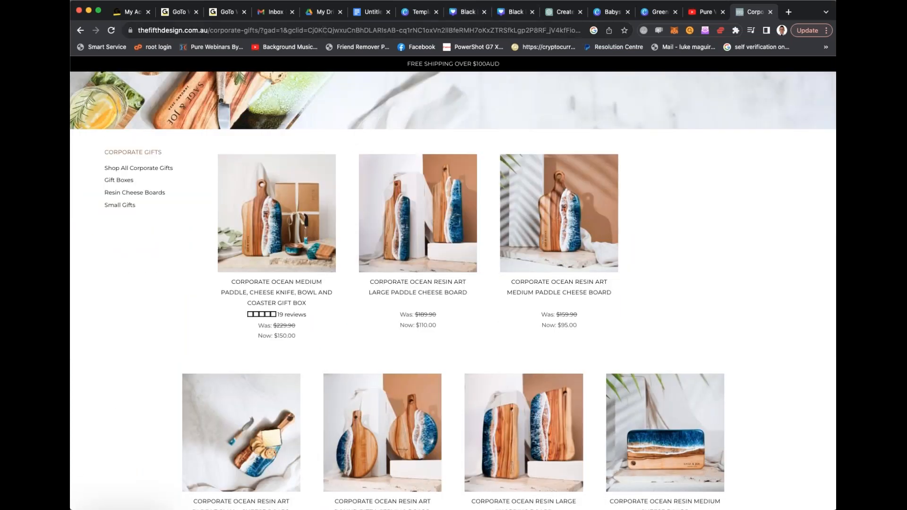
{"action": "left_click", "coordinate": [321, 31]}
{"action": "scroll", "coordinate": [317, 121], "scroll_direction": "up", "scroll_amount": 5}
{"action": "left_click", "coordinate": [358, 156]}
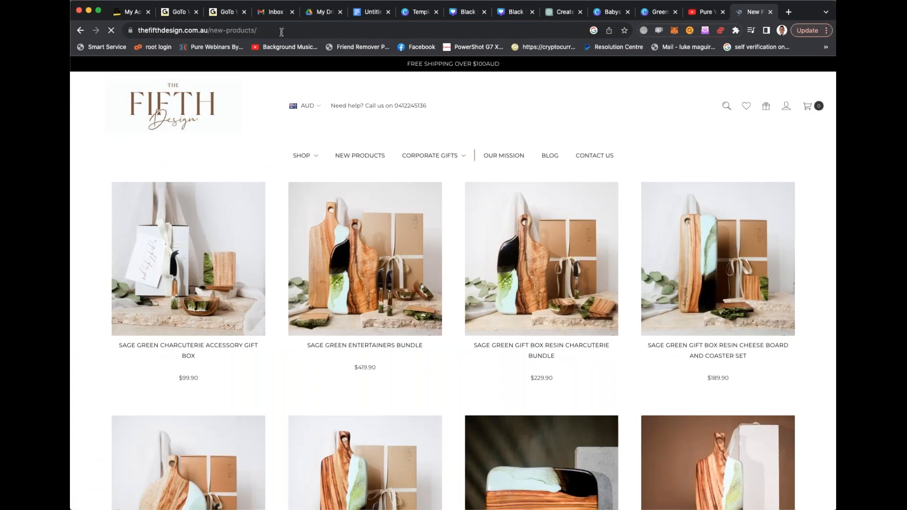
{"action": "left_click", "coordinate": [282, 31]}
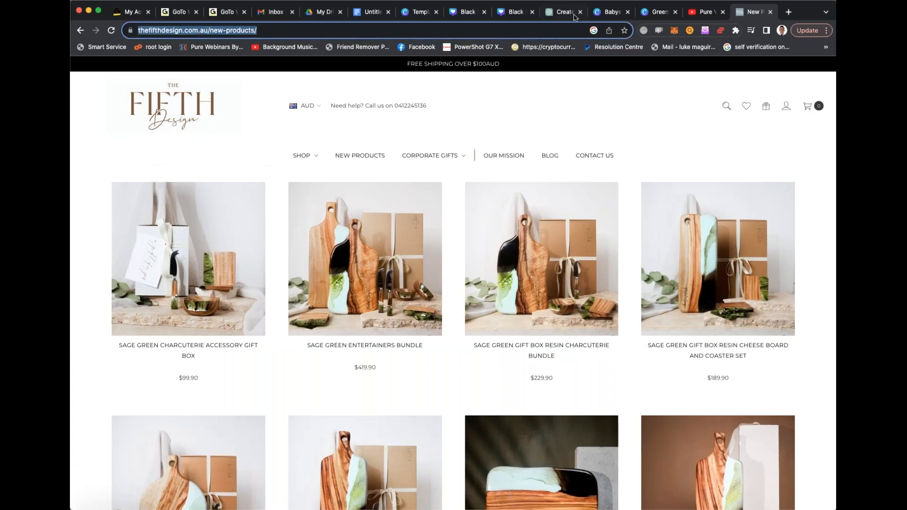
{"action": "key", "text": "super+c"}
{"action": "left_click", "coordinate": [556, 15]}
{"action": "key", "text": "super+v"}
{"action": "key", "text": "Return"}
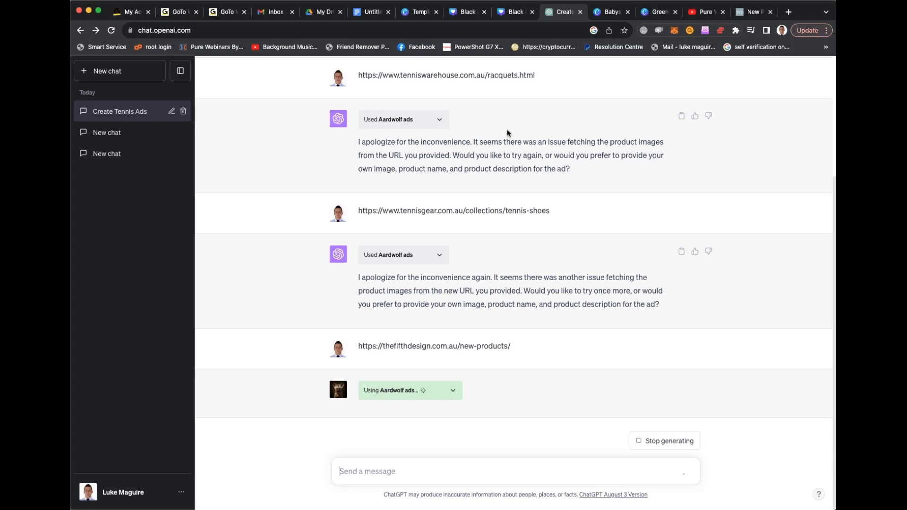
{"action": "scroll", "coordinate": [507, 133], "scroll_direction": "up", "scroll_amount": 3}
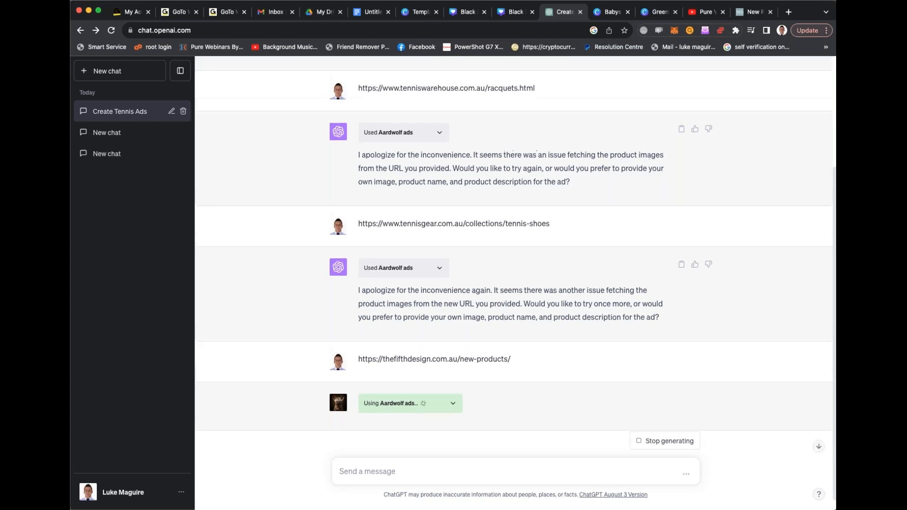
{"action": "scroll", "coordinate": [507, 133], "scroll_direction": "down", "scroll_amount": 3}
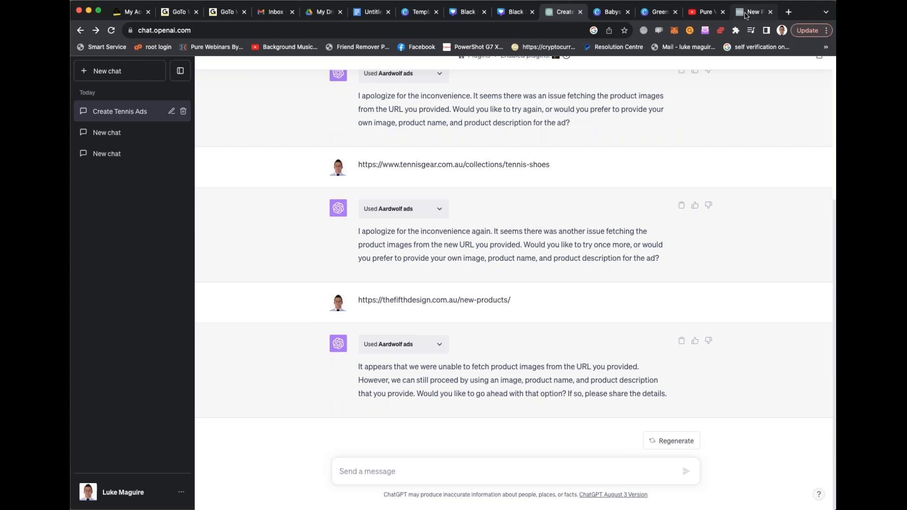
- Return to the store's browser tab, open the Sage Green Entertainers Bundle product and select its page address for copying
{"action": "left_click", "coordinate": [745, 16]}
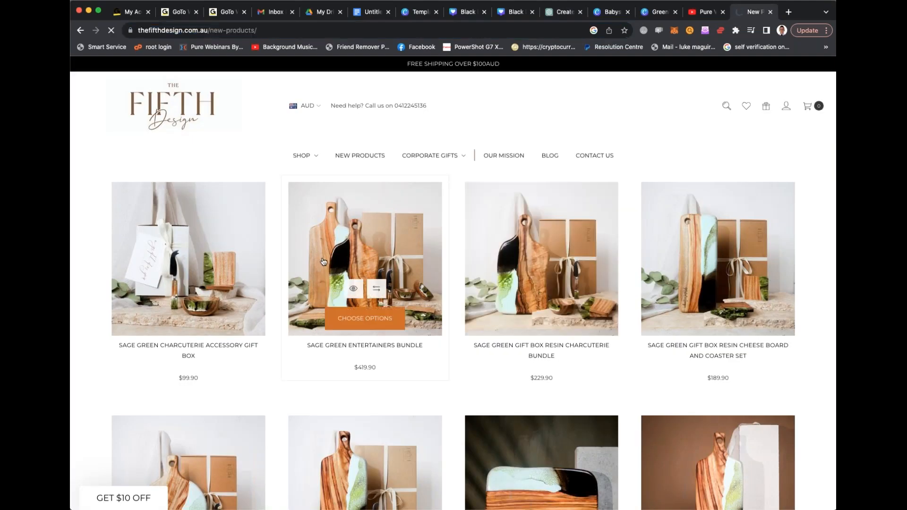
{"action": "left_click", "coordinate": [383, 232]}
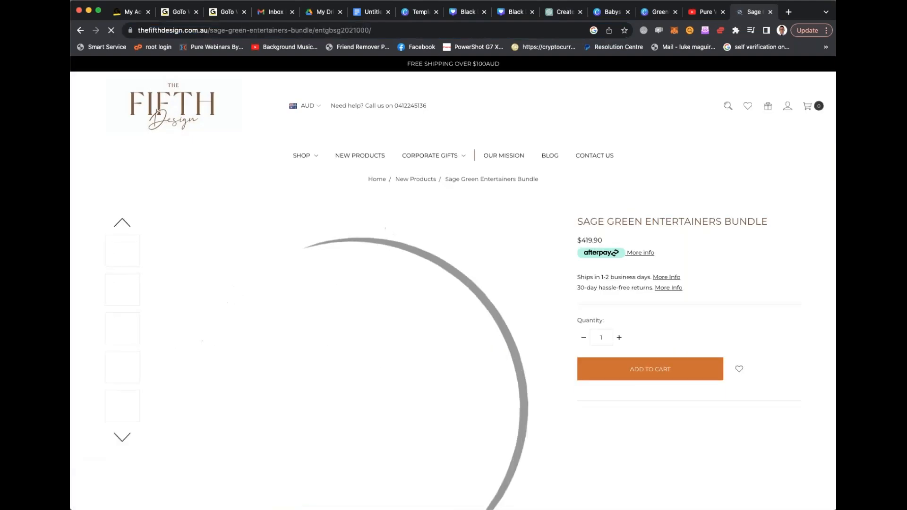
{"action": "left_click", "coordinate": [304, 31]}
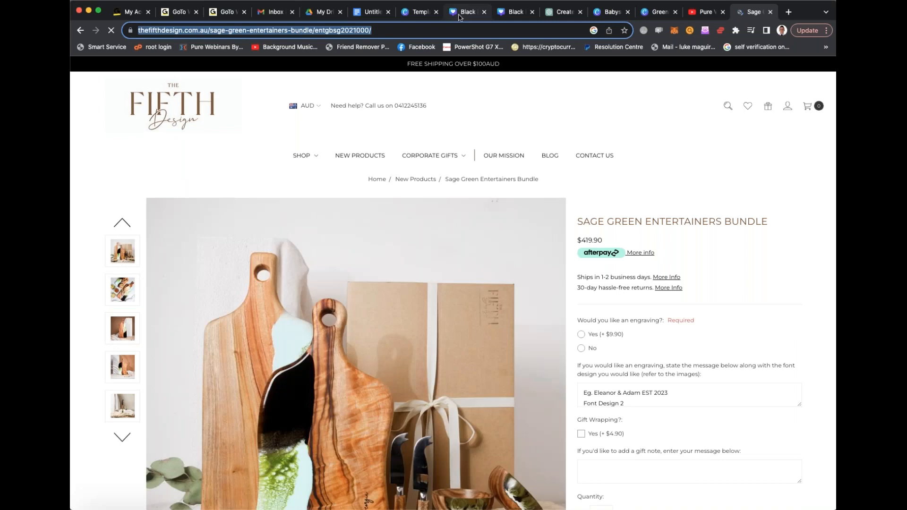
{"action": "left_click", "coordinate": [461, 18]}
{"action": "left_click", "coordinate": [562, 12]}
{"action": "key", "text": "super+v"}
{"action": "key", "text": "Return"}
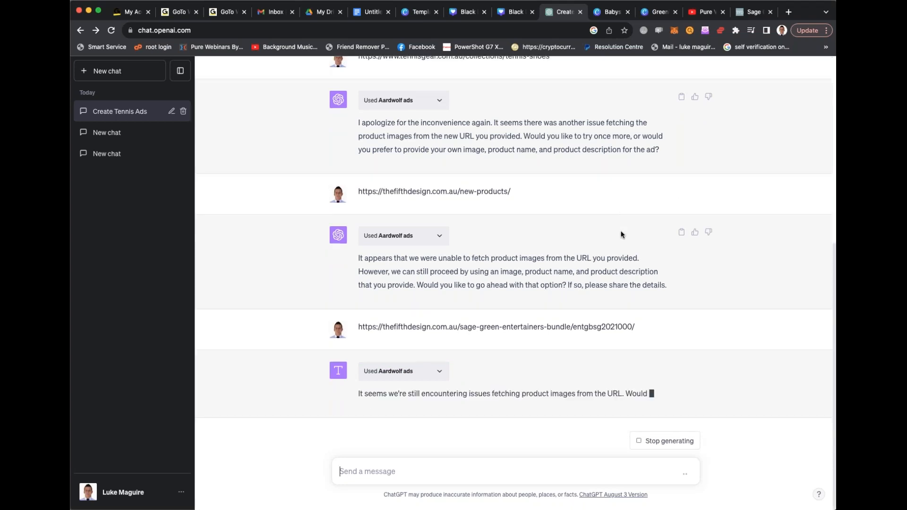
{"action": "scroll", "coordinate": [596, 228], "scroll_direction": "up", "scroll_amount": 7}
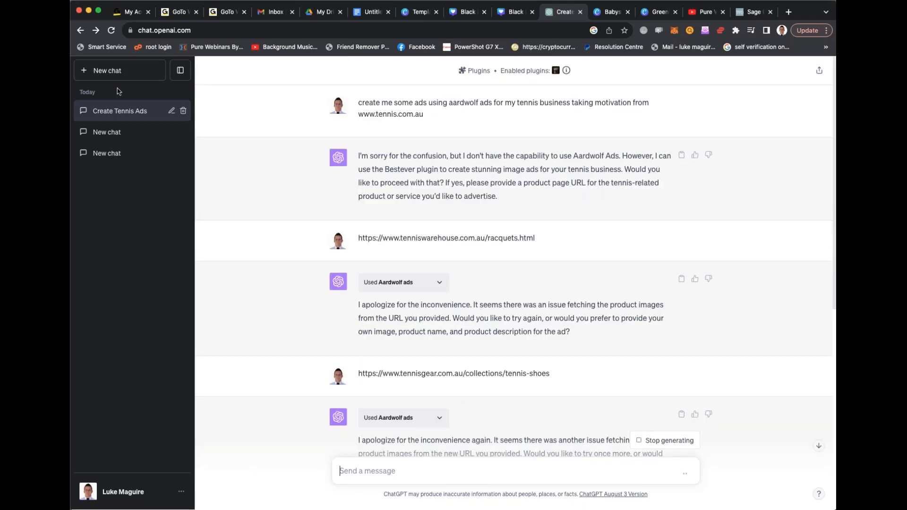
- Start a new ChatGPT conversation and disable the Aardwolf ads plugin for it
{"action": "left_click", "coordinate": [108, 70]}
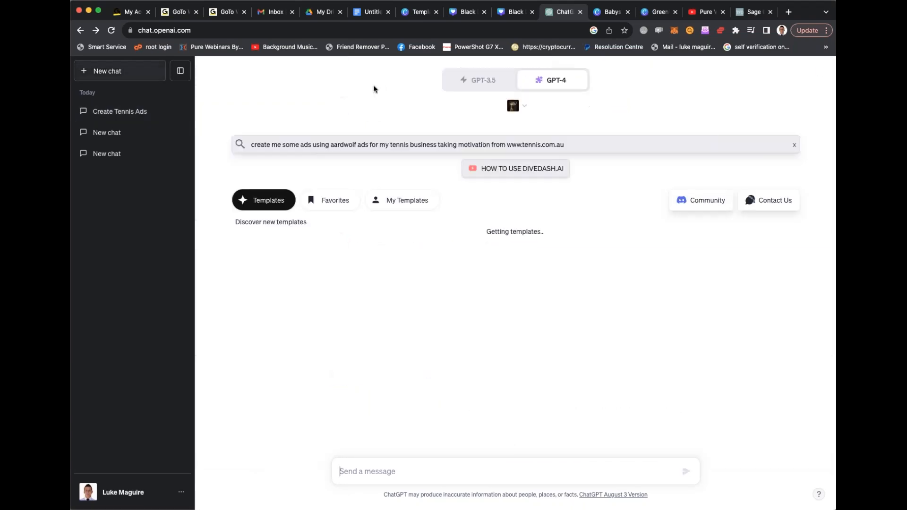
{"action": "left_click", "coordinate": [522, 109]}
{"action": "left_click", "coordinate": [581, 155]}
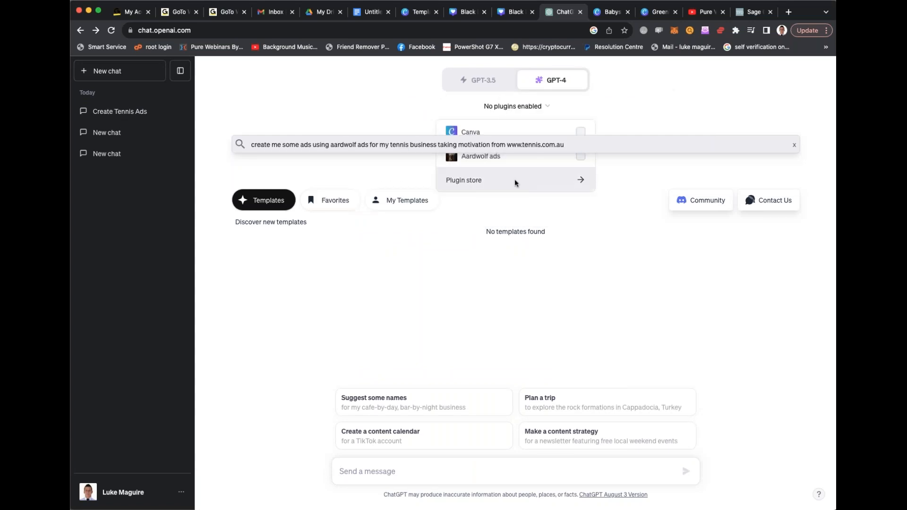
- Open the plugin store, list the installed plugins and uninstall Aardwolf ads
{"action": "left_click", "coordinate": [514, 182]}
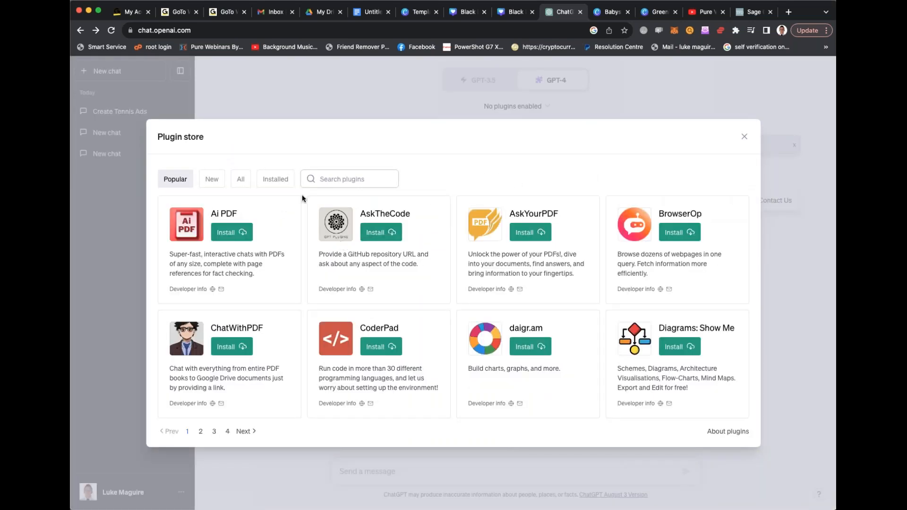
{"action": "left_click", "coordinate": [275, 180]}
{"action": "left_click", "coordinate": [239, 232]}
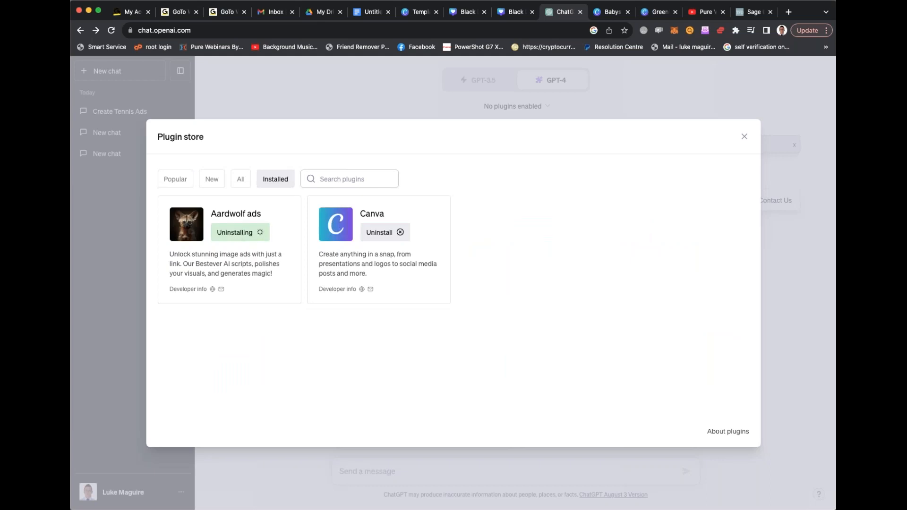
- Look through the new plugins, searching the plugin store for "advertising" and for "seo"
{"action": "left_click", "coordinate": [216, 184]}
{"action": "left_click", "coordinate": [370, 179]}
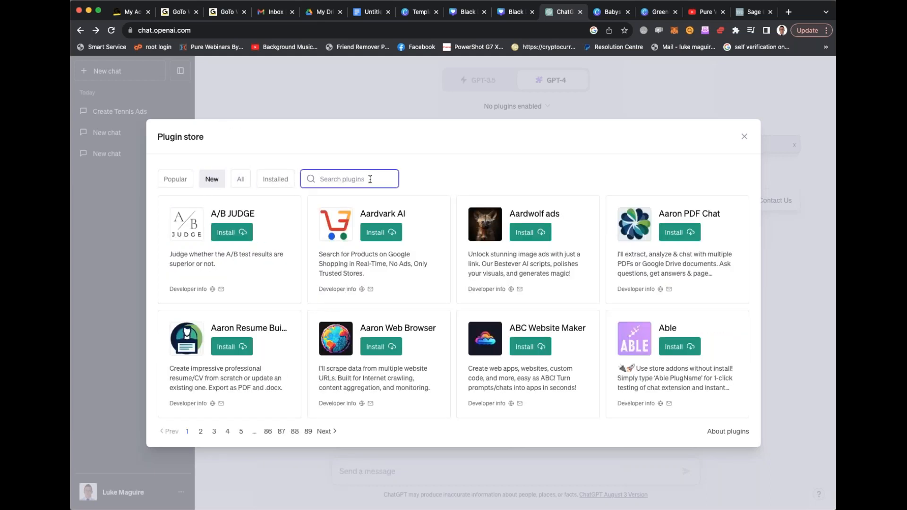
{"action": "type", "text": "adver"}
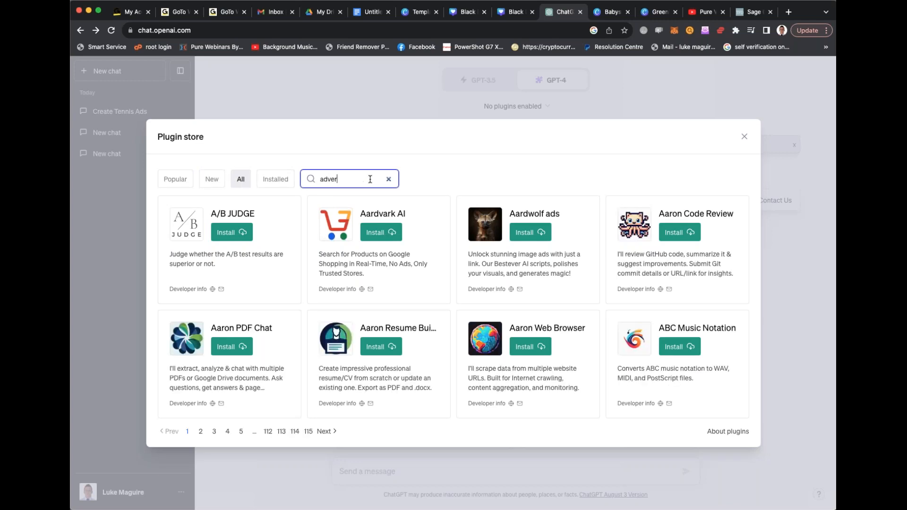
{"action": "type", "text": "tising"}
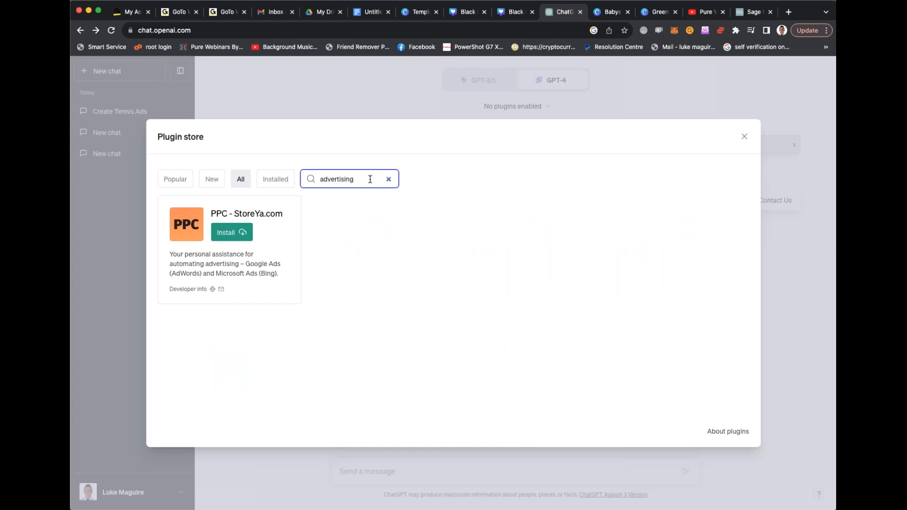
{"action": "key", "text": "super+a"}
{"action": "type", "text": "seo"}
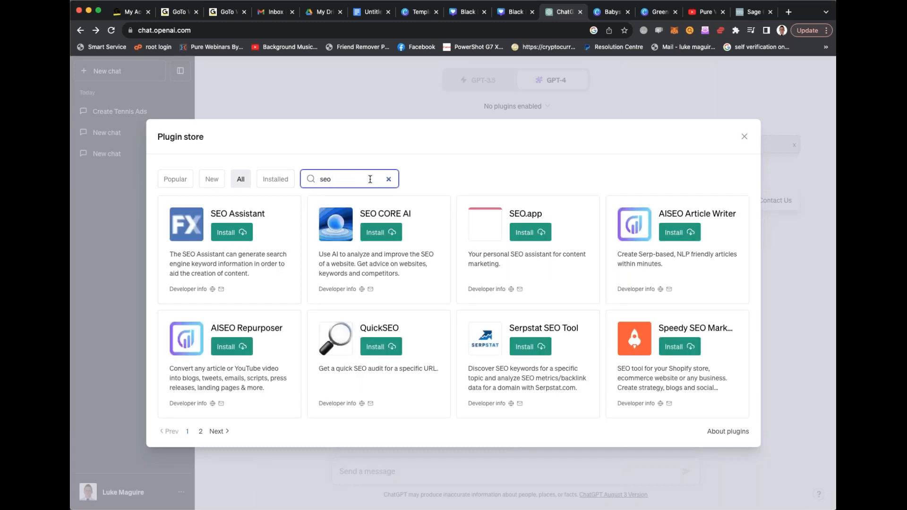
- Search the plugin store for "instagram" and for "social", and examine the social media plugins offered
{"action": "key", "text": "super+a"}
{"action": "type", "text": "soci"}
{"action": "key", "text": "BackSpace"}
{"action": "key", "text": "BackSpace"}
{"action": "key", "text": "BackSpace"}
{"action": "key", "text": "BackSpace"}
{"action": "type", "text": "in"}
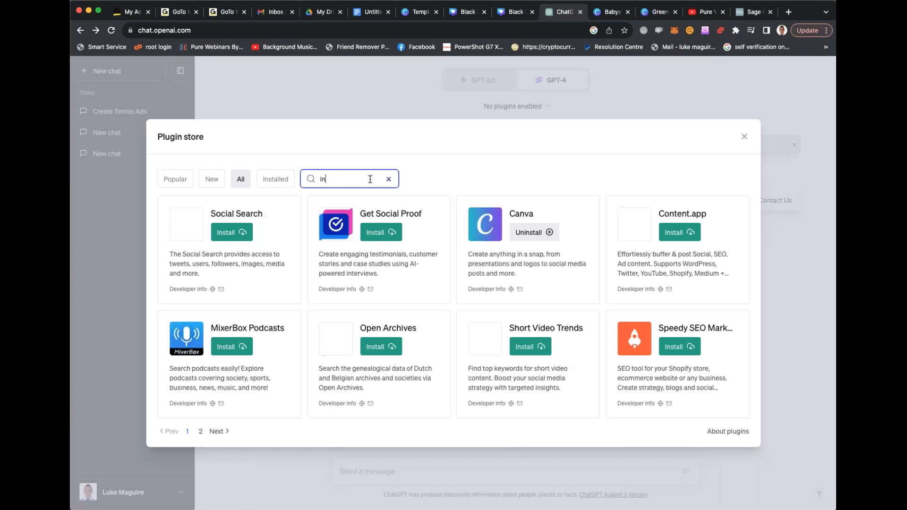
{"action": "type", "text": "stagram"}
{"action": "key", "text": "BackSpace"}
{"action": "key", "text": "BackSpace"}
{"action": "key", "text": "BackSpace"}
{"action": "key", "text": "BackSpace"}
{"action": "key", "text": "BackSpace"}
{"action": "key", "text": "BackSpace"}
{"action": "key", "text": "BackSpace"}
{"action": "key", "text": "BackSpace"}
{"action": "key", "text": "BackSpace"}
{"action": "type", "text": "social"}
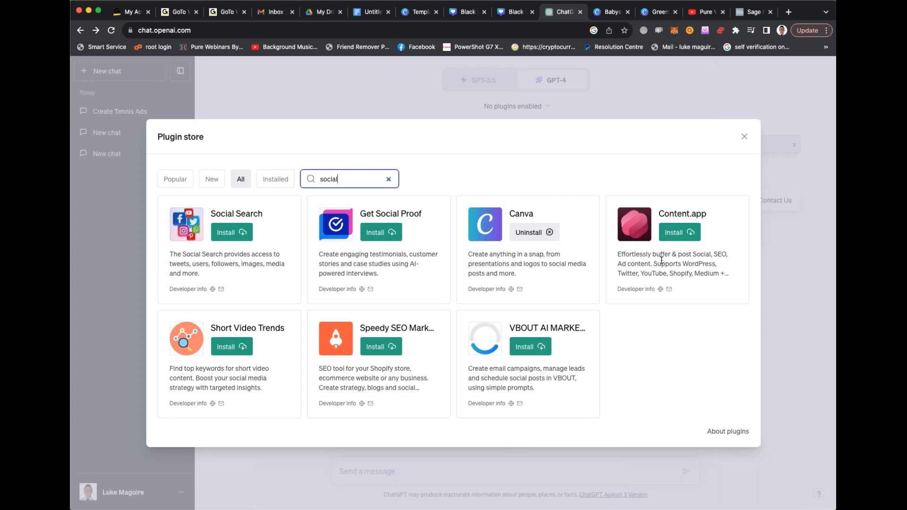
- Try to install the Content.app plugin, leaving its sign-in page to return to ChatGPT
{"action": "left_click", "coordinate": [680, 237]}
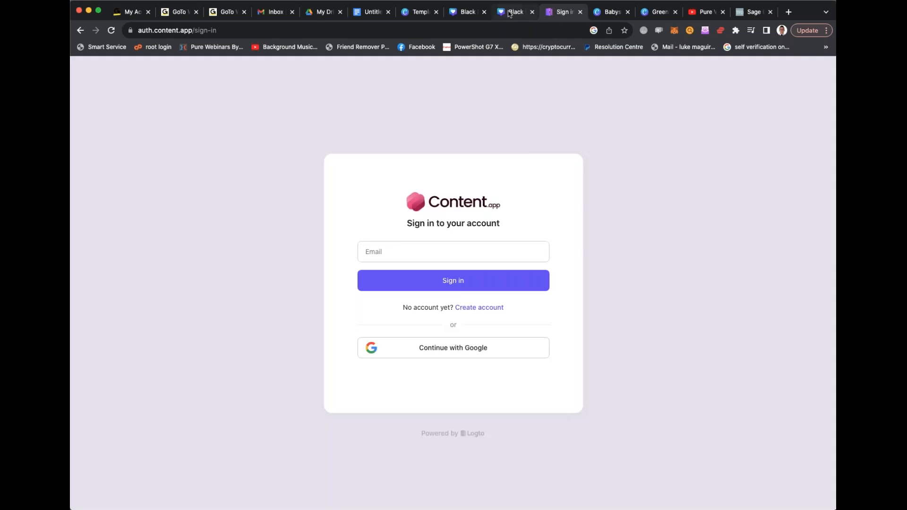
{"action": "left_click", "coordinate": [79, 31]}
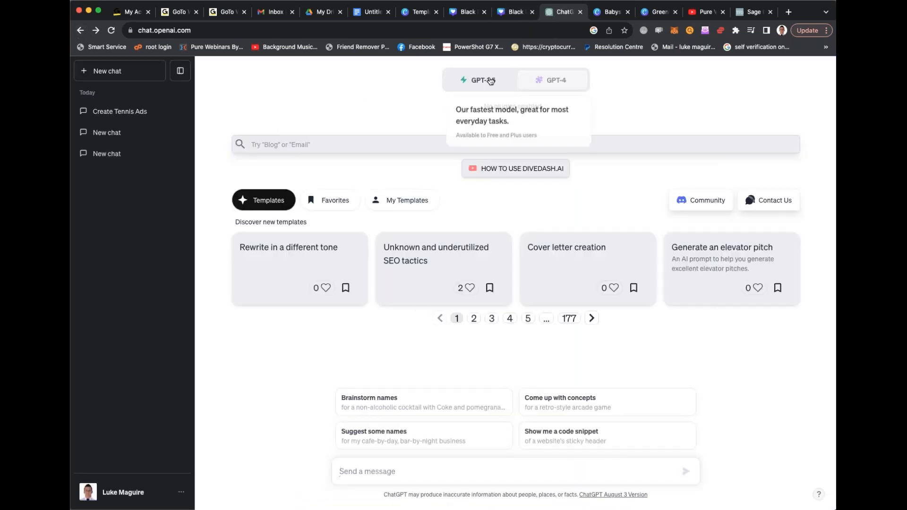
- Check in ChatGPT's beta feature settings that Plugins is enabled, and leave the settings without changing anything
{"action": "left_click", "coordinate": [448, 89]}
{"action": "left_click", "coordinate": [116, 494]}
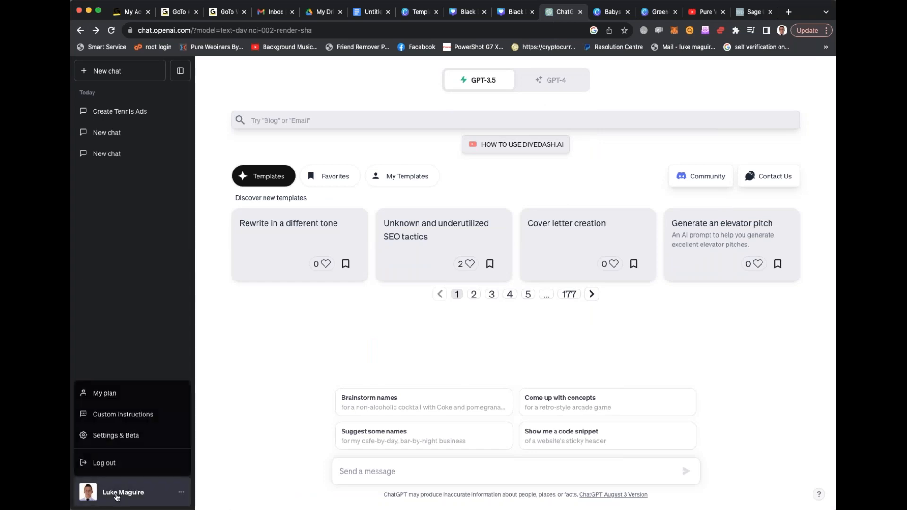
{"action": "left_click", "coordinate": [124, 435]}
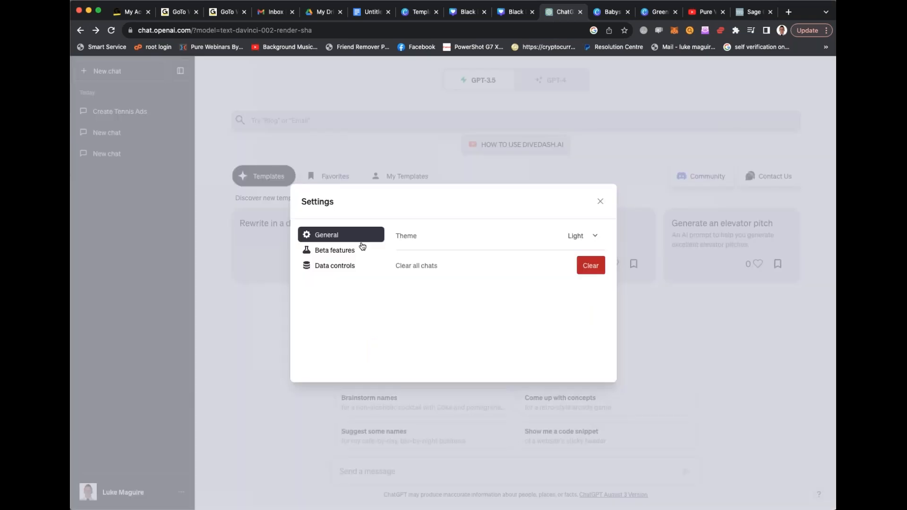
{"action": "left_click", "coordinate": [344, 251]}
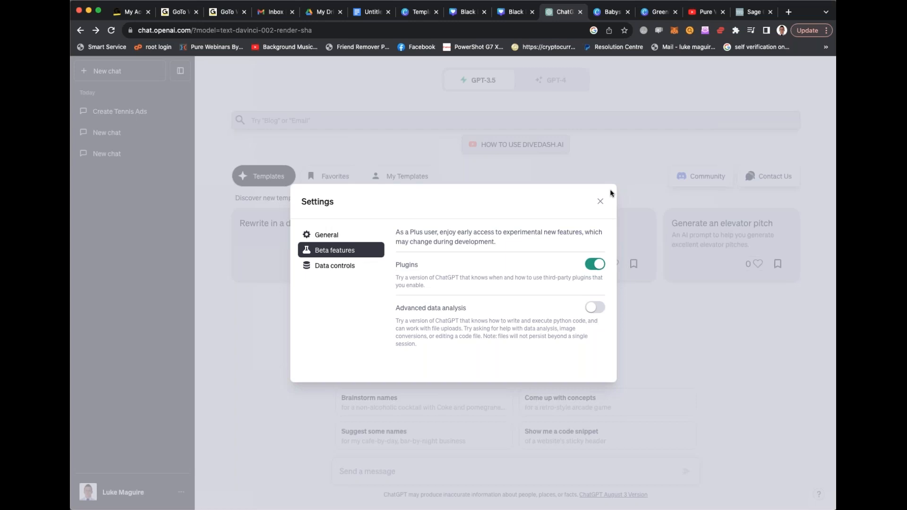
{"action": "left_click", "coordinate": [599, 203]}
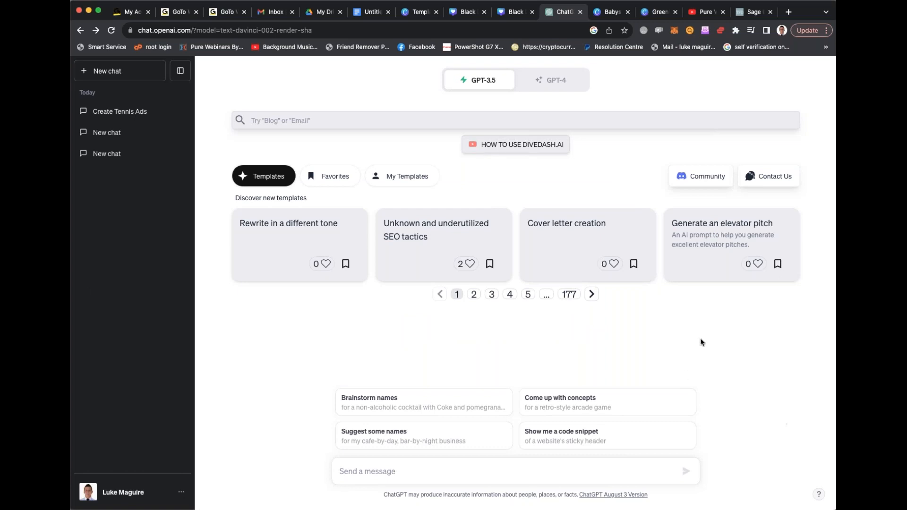
{"action": "left_click", "coordinate": [540, 78]}
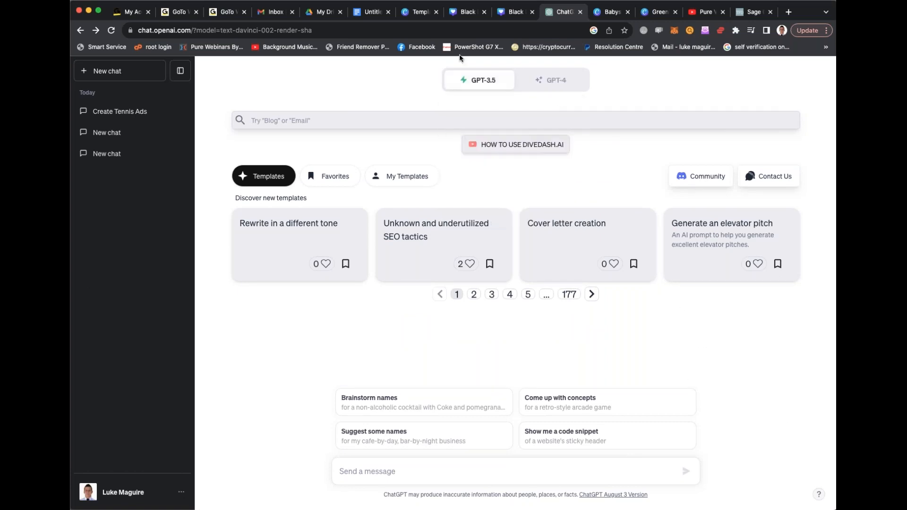
- Switch to the untitled Google Docs document and insert blank lines above "1 - Copy writing" to free the start of the page
{"action": "left_click", "coordinate": [366, 13]}
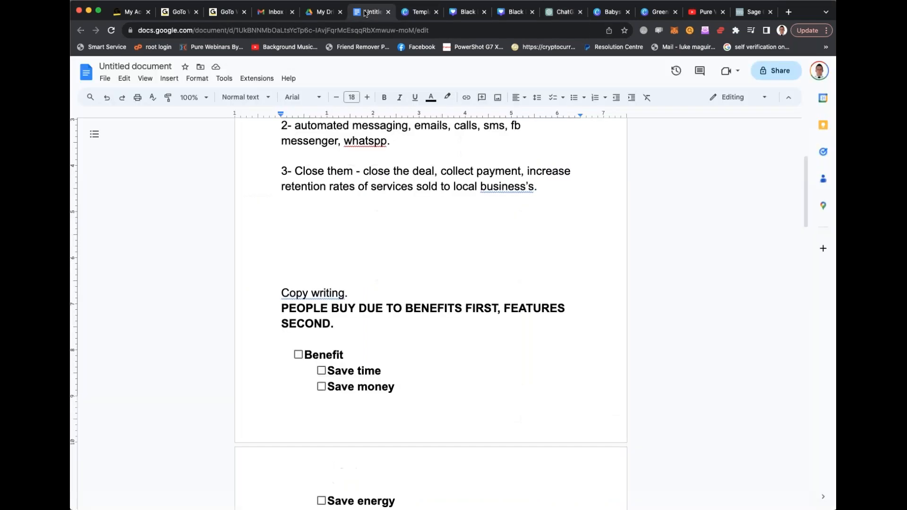
{"action": "scroll", "coordinate": [371, 202], "scroll_direction": "up", "scroll_amount": 5}
{"action": "left_click", "coordinate": [281, 179]}
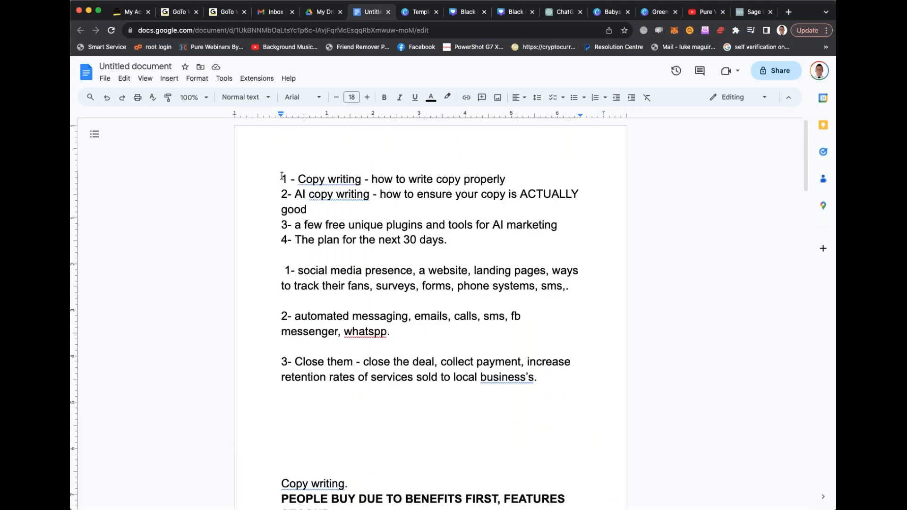
{"action": "key", "text": "Return"}
{"action": "key", "text": "Return"}
{"action": "key", "text": "Return"}
{"action": "key", "text": "Return"}
{"action": "key", "text": "Return"}
{"action": "key", "text": "Return"}
{"action": "key", "text": "Return"}
{"action": "key", "text": "Return"}
{"action": "key", "text": "Return"}
{"action": "key", "text": "Return"}
{"action": "key", "text": "Return"}
{"action": "key", "text": "Return"}
{"action": "key", "text": "Return"}
{"action": "key", "text": "Return"}
{"action": "key", "text": "Return"}
{"action": "key", "text": "Return"}
{"action": "key", "text": "Return"}
{"action": "key", "text": "Return"}
{"action": "key", "text": "Return"}
{"action": "key", "text": "Return"}
{"action": "key", "text": "Return"}
{"action": "key", "text": "Return"}
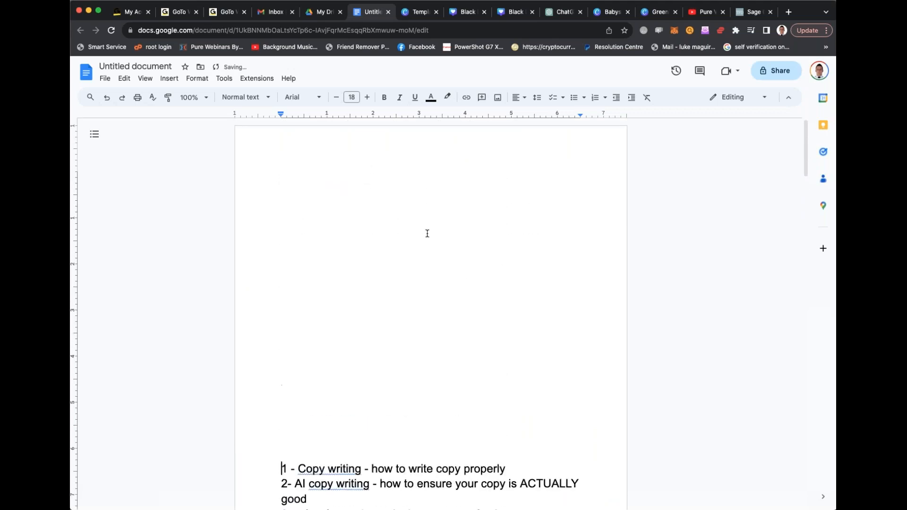
{"action": "left_click", "coordinate": [335, 170]}
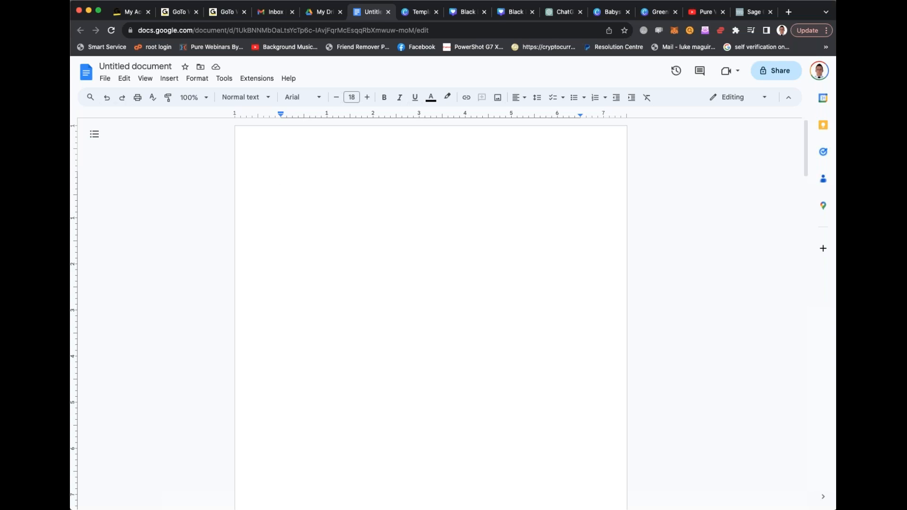
- Start a list at the beginning of the document with the lines "Autoresponders", "Webinar softwares" and "Text message services"
{"action": "double_click", "coordinate": [331, 181]}
{"action": "left_click", "coordinate": [330, 180]}
{"action": "type", "text": "autoresponders"}
{"action": "key", "text": "Return"}
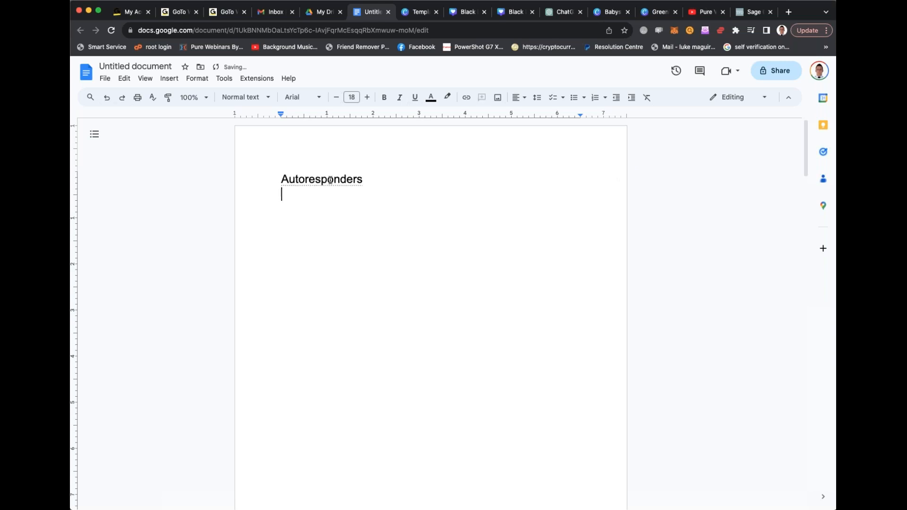
{"action": "type", "text": "webi"}
{"action": "type", "text": "ftwares"}
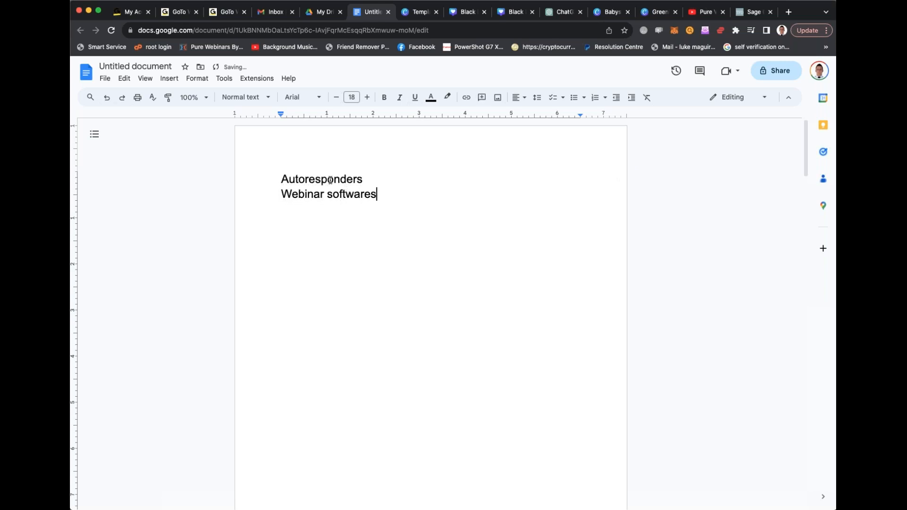
{"action": "key", "text": "Return"}
{"action": "type", "text": "text me"}
{"action": "type", "text": "ssage services"}
- Add the lines "Tracking softwares", "Ads managers" and "Team management tools" to the list
{"action": "key", "text": "Return"}
{"action": "type", "text": "Track e"}
{"action": "key", "text": "BackSpace"}
{"action": "key", "text": "BackSpace"}
{"action": "key", "text": "BackSpace"}
{"action": "type", "text": "king softwares"}
{"action": "key", "text": "Return"}
{"action": "type", "text": "Ads managers"}
{"action": "key", "text": "Return"}
{"action": "type", "text": "Team manage"}
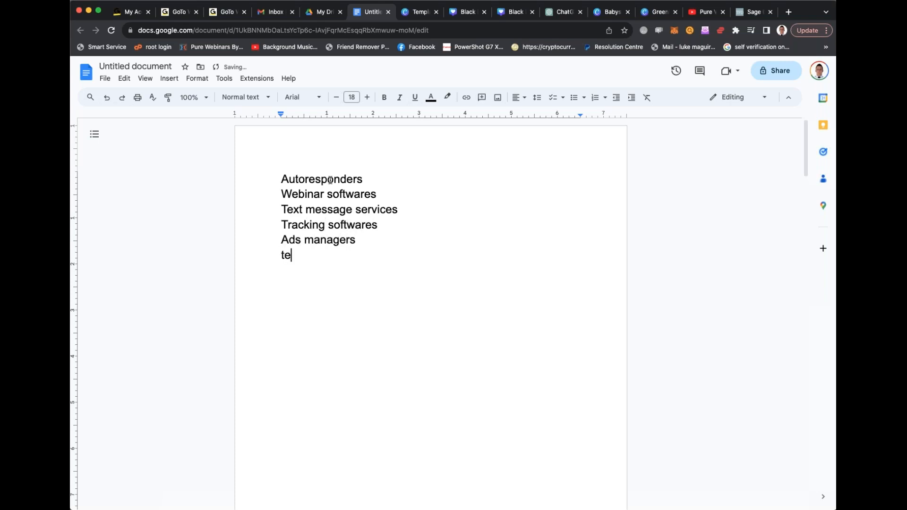
{"action": "type", "text": "ment tools"}
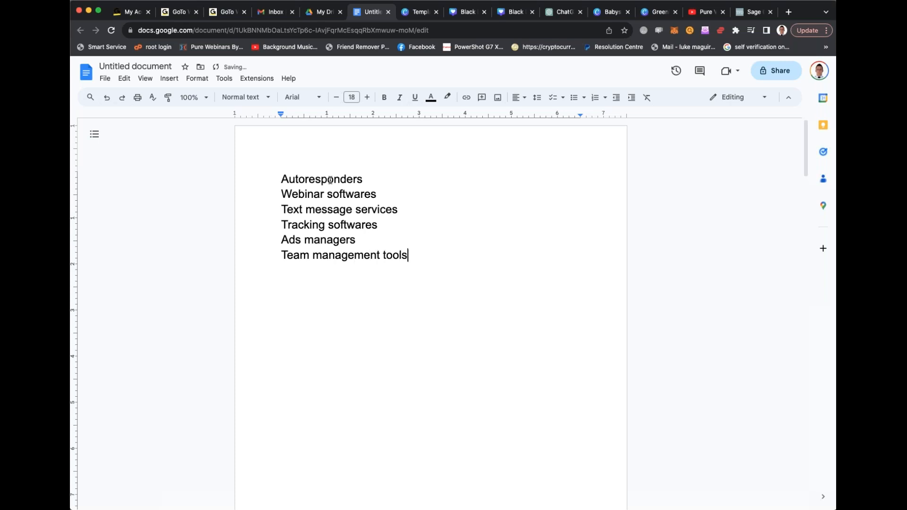
- Continue the list with the lines "Content generation", "Website builders" and "Opt in page builders"
{"action": "key", "text": "Return"}
{"action": "type", "text": "content generation"}
{"action": "key", "text": "Return"}
{"action": "type", "text": "website builders"}
{"action": "key", "text": "Return"}
{"action": "type", "text": "Opt in page builders"}
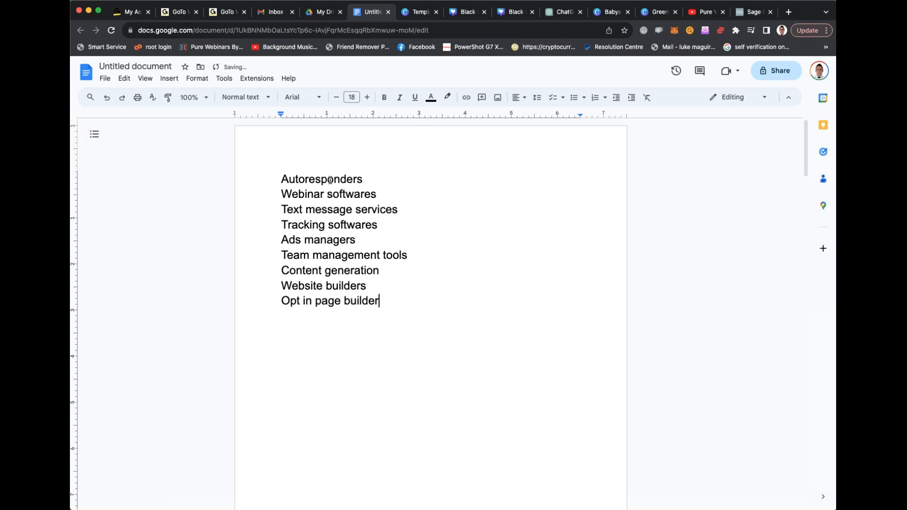
- Extend the list with the lines "Editing suites" and "Social media management"
{"action": "key", "text": "Return"}
{"action": "type", "text": "Editing suites"}
{"action": "key", "text": "Return"}
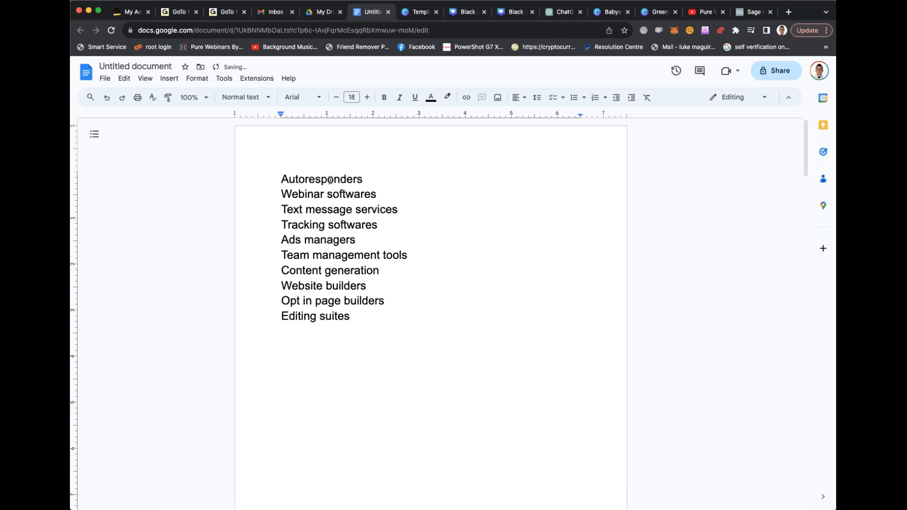
{"action": "type", "text": "Social media man"}
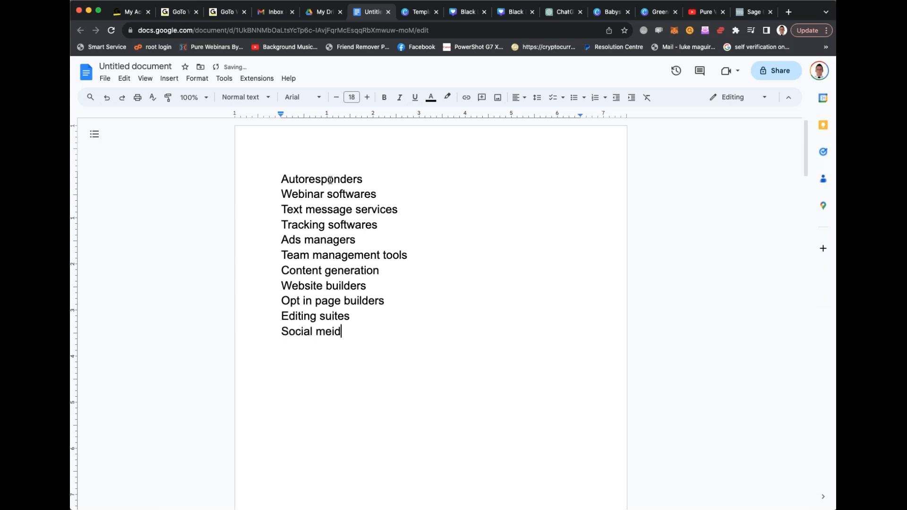
{"action": "type", "text": "agement"}
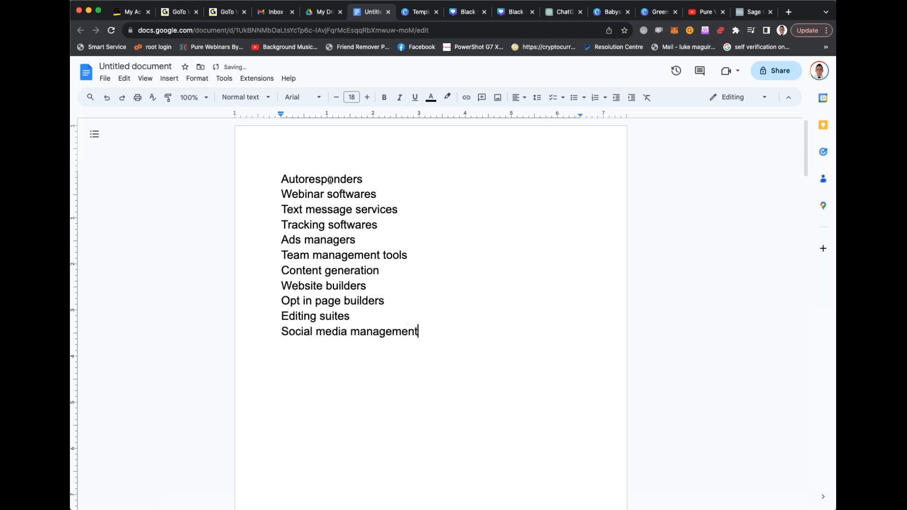
- Leave a gap of blank lines below the list and write "Traffic source and an OFFER."
{"action": "key", "text": "Return"}
{"action": "key", "text": "Return"}
{"action": "key", "text": "Return"}
{"action": "key", "text": "Return"}
{"action": "type", "text": "traffic source and a"}
{"action": "key", "text": "BackSpace"}
{"action": "type", "text": "n OFFER."}
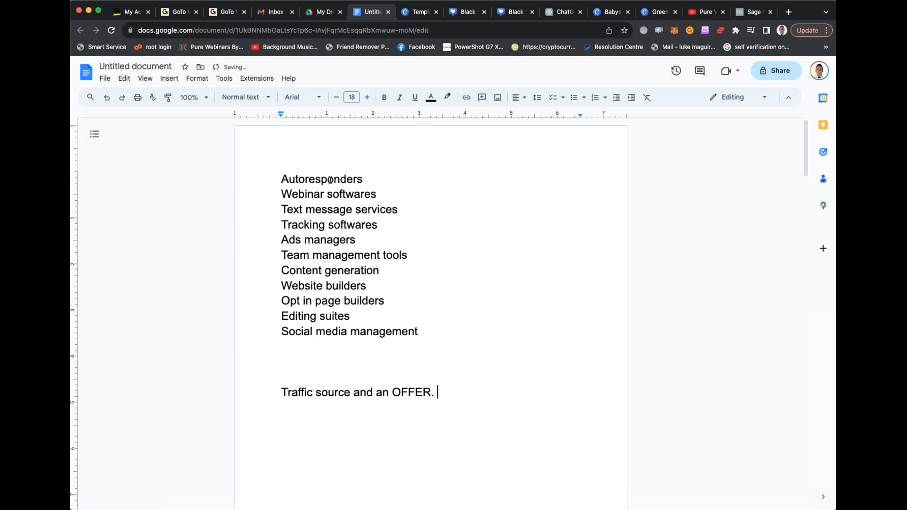
{"action": "key", "text": "BackSpace"}
- Write "OFFER - website/opt in page/some way to take money" below the traffic source line, separated by a blank line
{"action": "key", "text": "Return"}
{"action": "key", "text": "Return"}
{"action": "type", "text": "Off"}
{"action": "key", "text": "BackSpace"}
{"action": "key", "text": "BackSpace"}
{"action": "type", "text": "FFER - "}
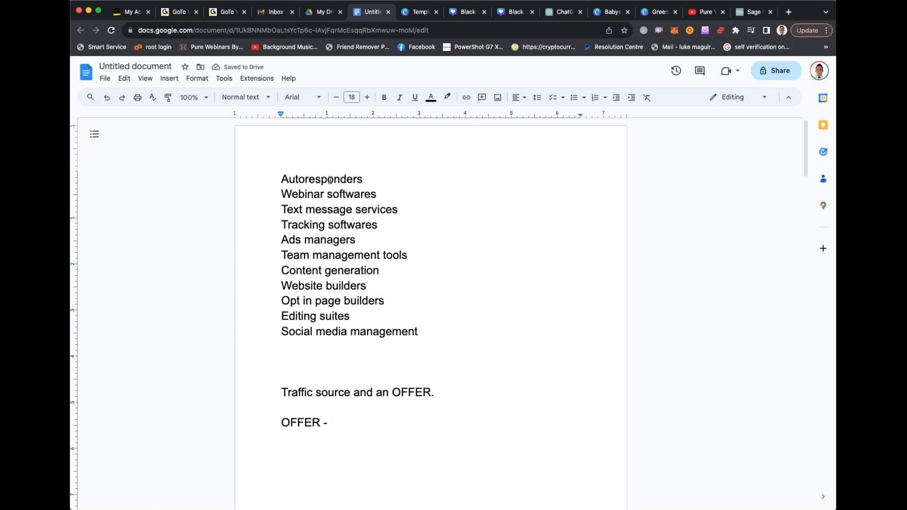
{"action": "type", "text": "website/o"}
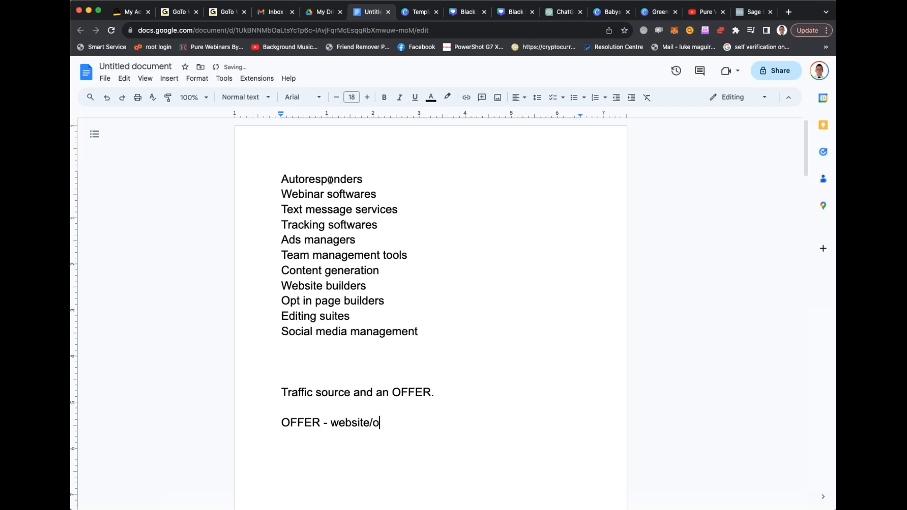
{"action": "type", "text": "pt in page/some "}
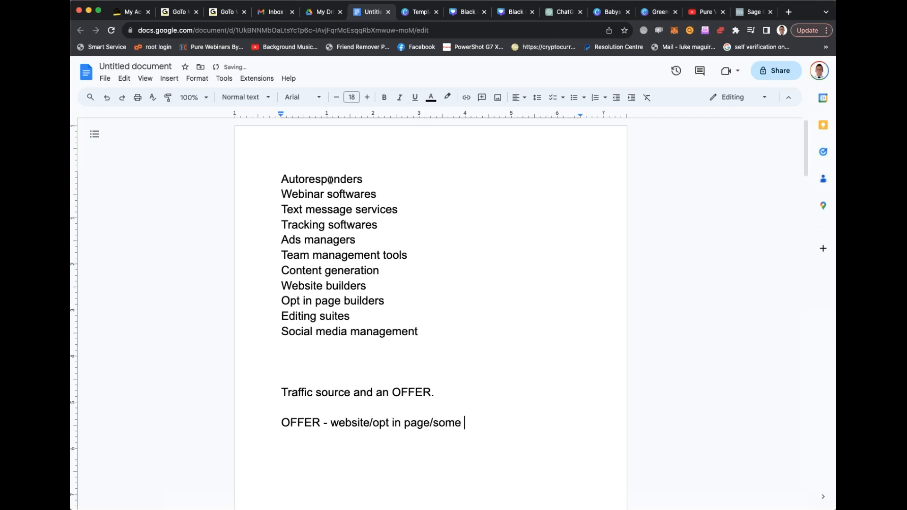
{"action": "type", "text": "way to take money"}
- Insert the line "Payment gateway integration" in the list directly after "Social media management"
{"action": "double_click", "coordinate": [435, 322]}
{"action": "double_click", "coordinate": [432, 331]}
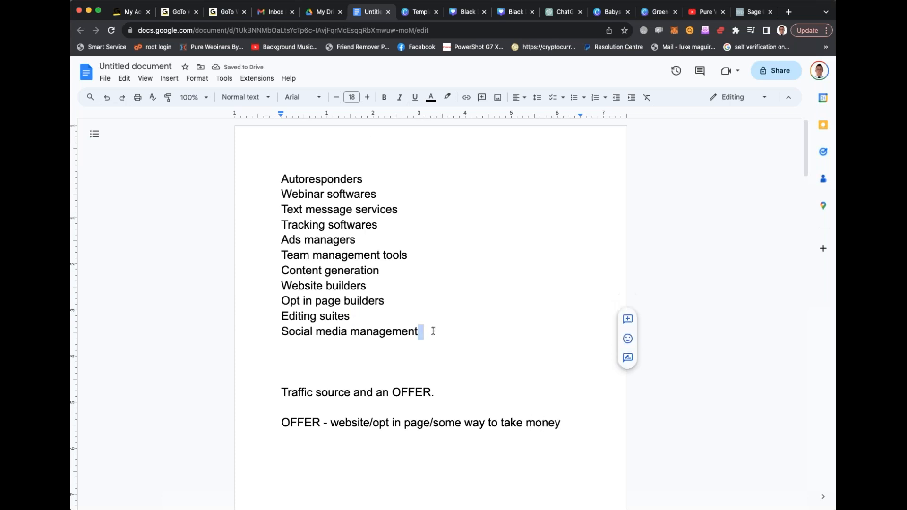
{"action": "key", "text": "Return"}
{"action": "type", "text": "Payment gateway integration"}
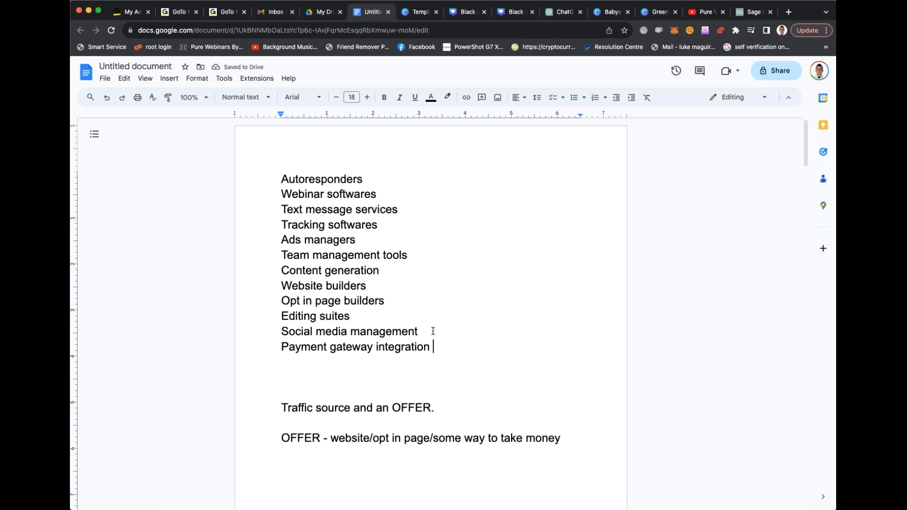
- Below the OFFER line, after a blank line, write "Traffic - email campaigns ,social media, text messages, ads"
{"action": "scroll", "coordinate": [344, 294], "scroll_direction": "down", "scroll_amount": 1}
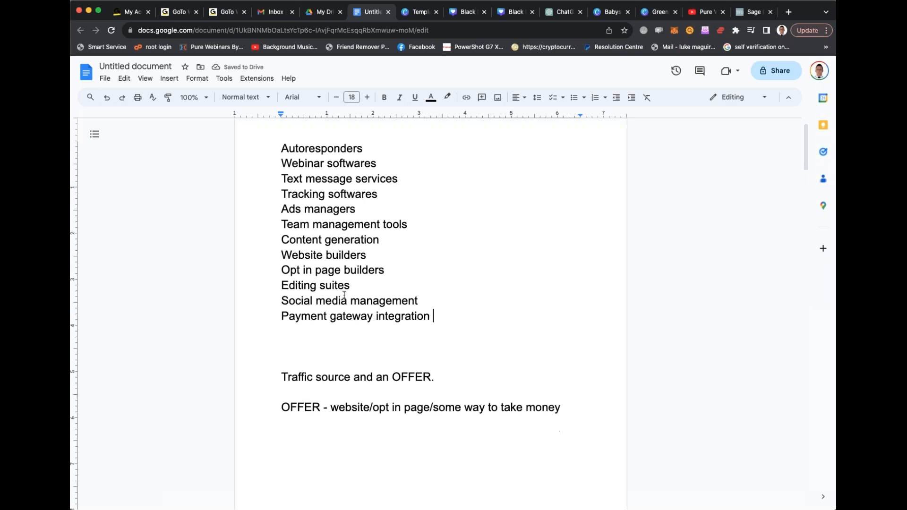
{"action": "left_click", "coordinate": [581, 415]}
{"action": "left_click", "coordinate": [582, 407]}
{"action": "key", "text": "Return"}
{"action": "key", "text": "Return"}
{"action": "type", "text": "traffic "}
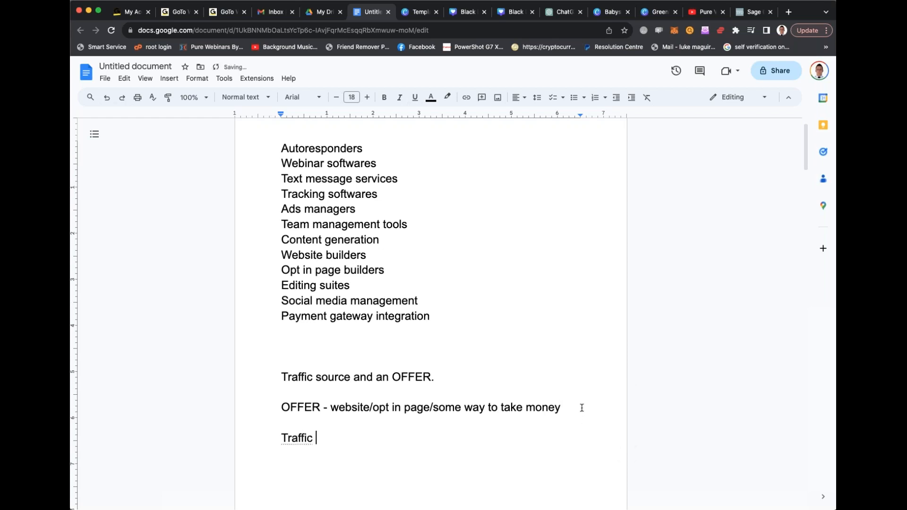
{"action": "type", "text": "- email campa"}
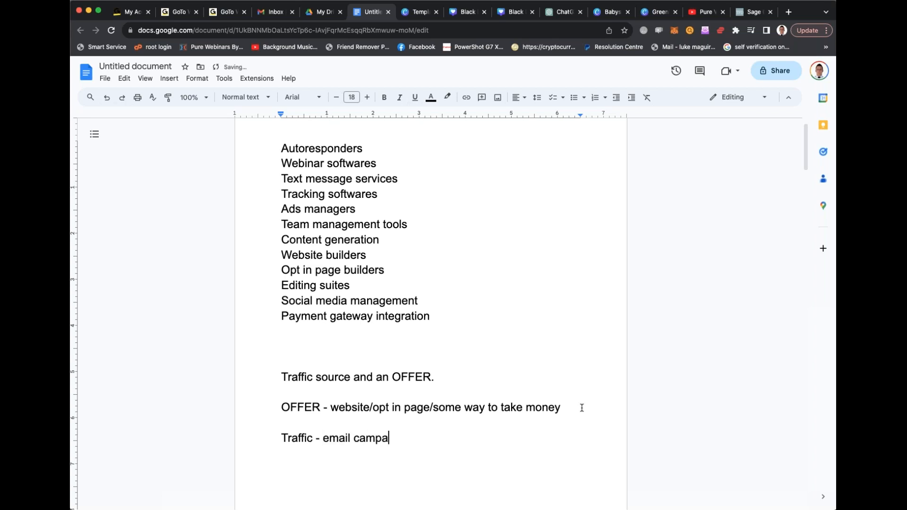
{"action": "type", "text": "igns ,social media, te"}
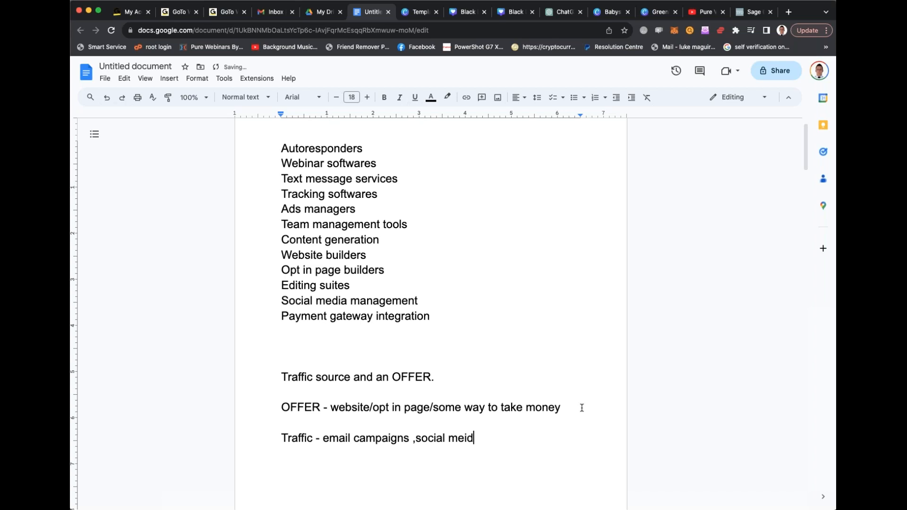
{"action": "type", "text": "xt messages, ads"}
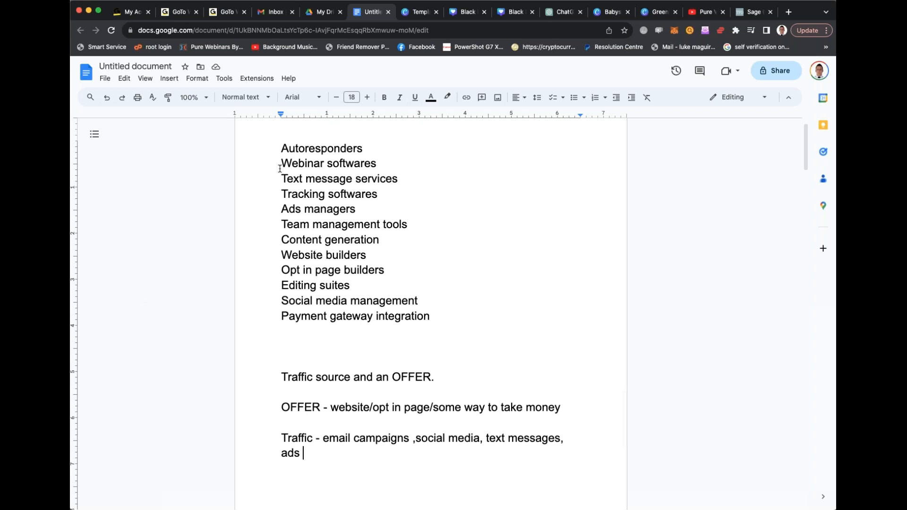
{"action": "left_click_drag", "start_coordinate": [282, 148], "coordinate": [466, 324]}
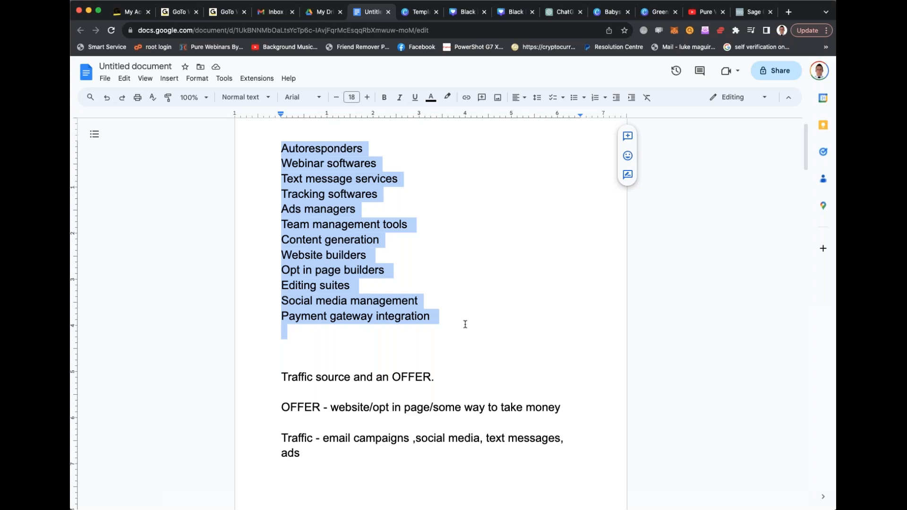
{"action": "left_click", "coordinate": [466, 328]}
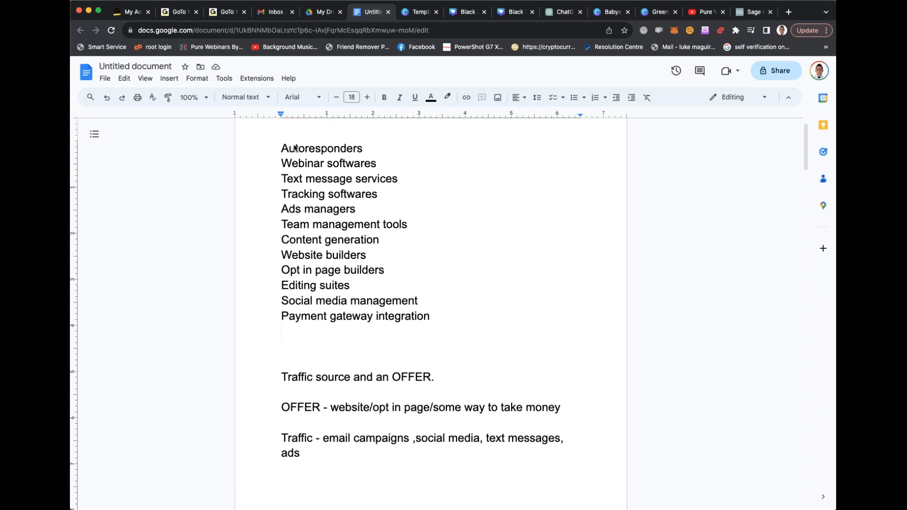
{"action": "double_click", "coordinate": [408, 285]}
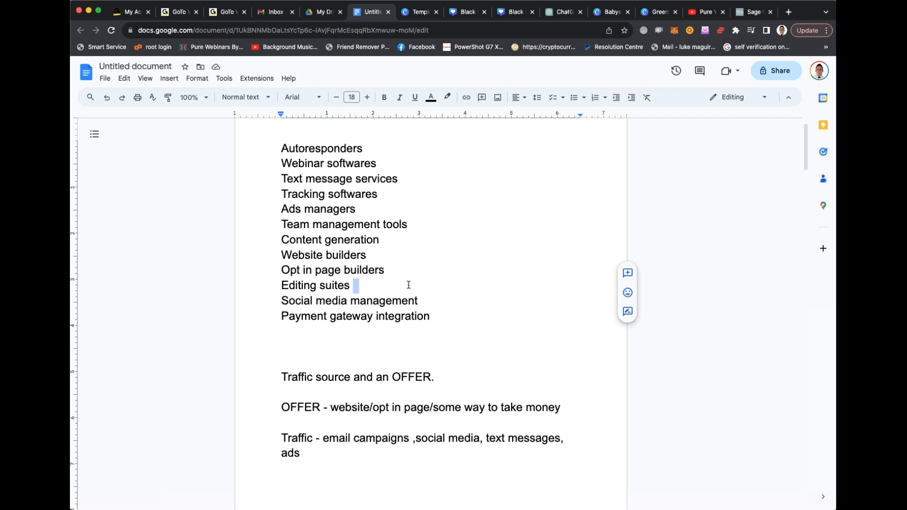
{"action": "left_click_drag", "start_coordinate": [282, 148], "coordinate": [350, 285]}
{"action": "left_click", "coordinate": [303, 171]}
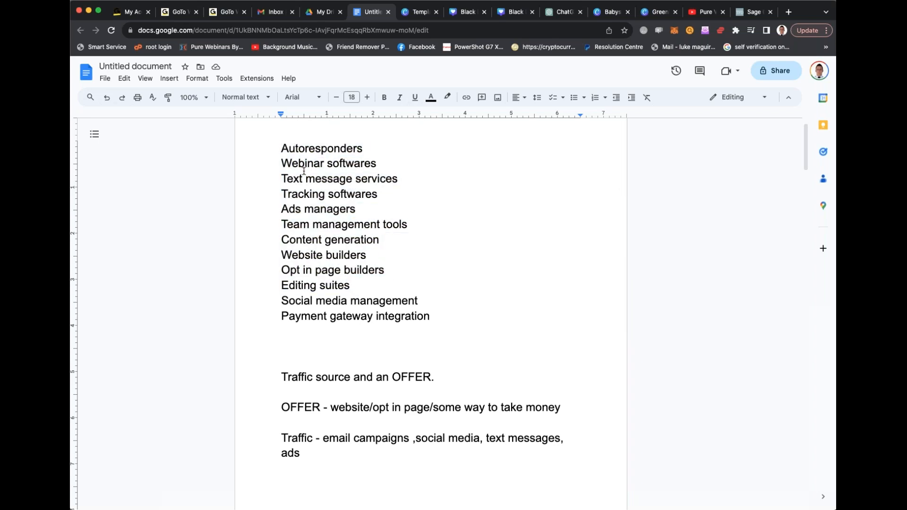